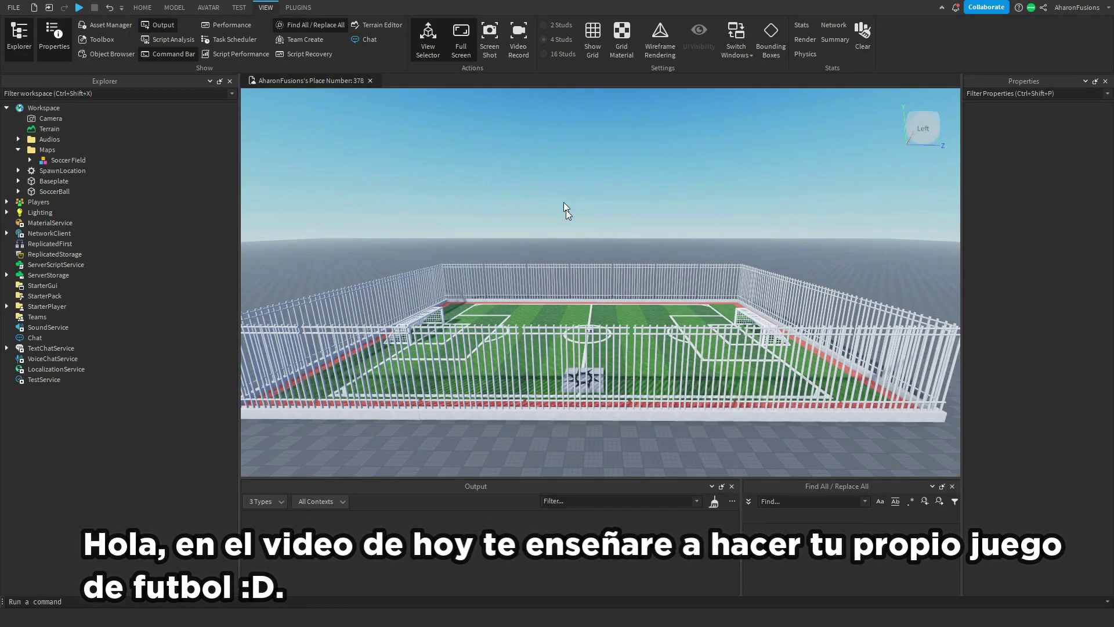
{"action": "left_click", "coordinate": [143, 7]}
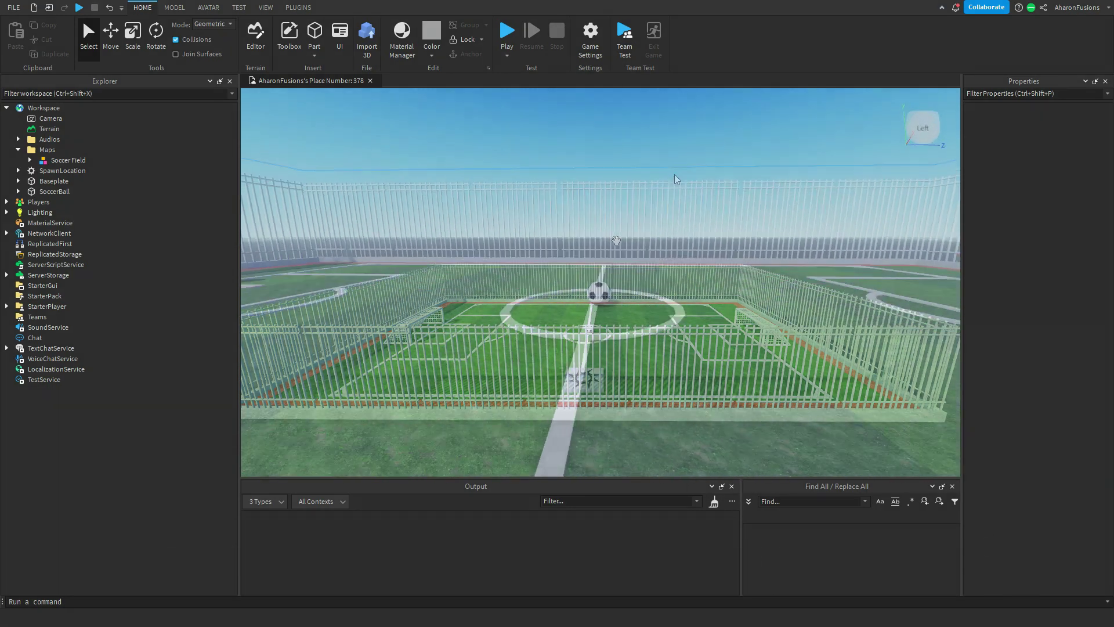
{"action": "right_click_drag", "start_coordinate": [617, 240], "coordinate": [617, 240]}
{"action": "right_click_drag", "start_coordinate": [598, 293], "coordinate": [598, 292]}
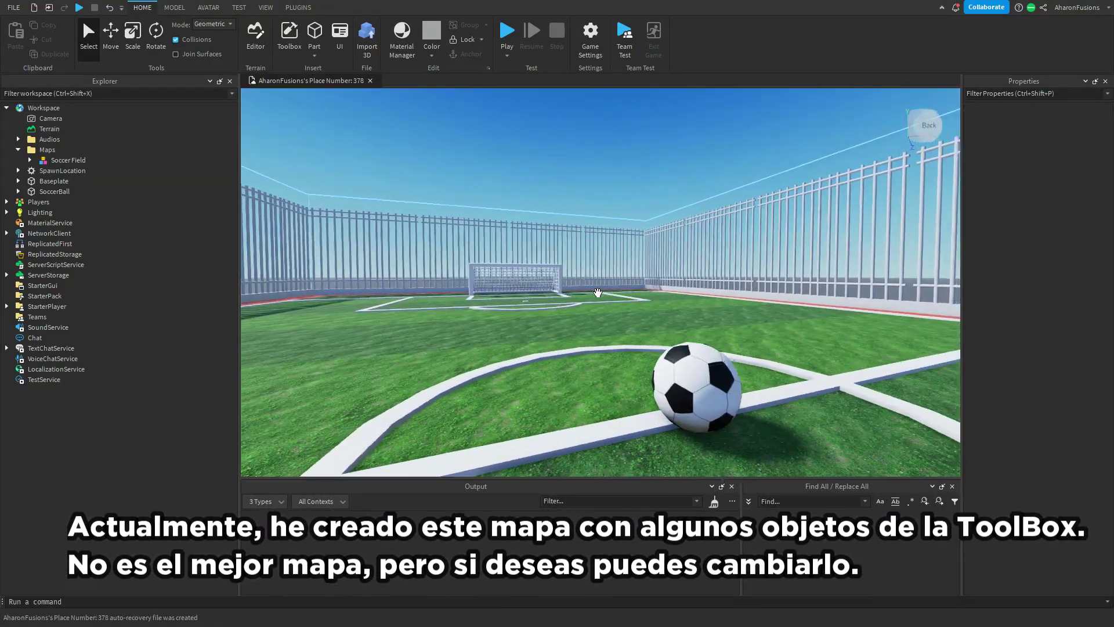
{"action": "key", "text": "w"}
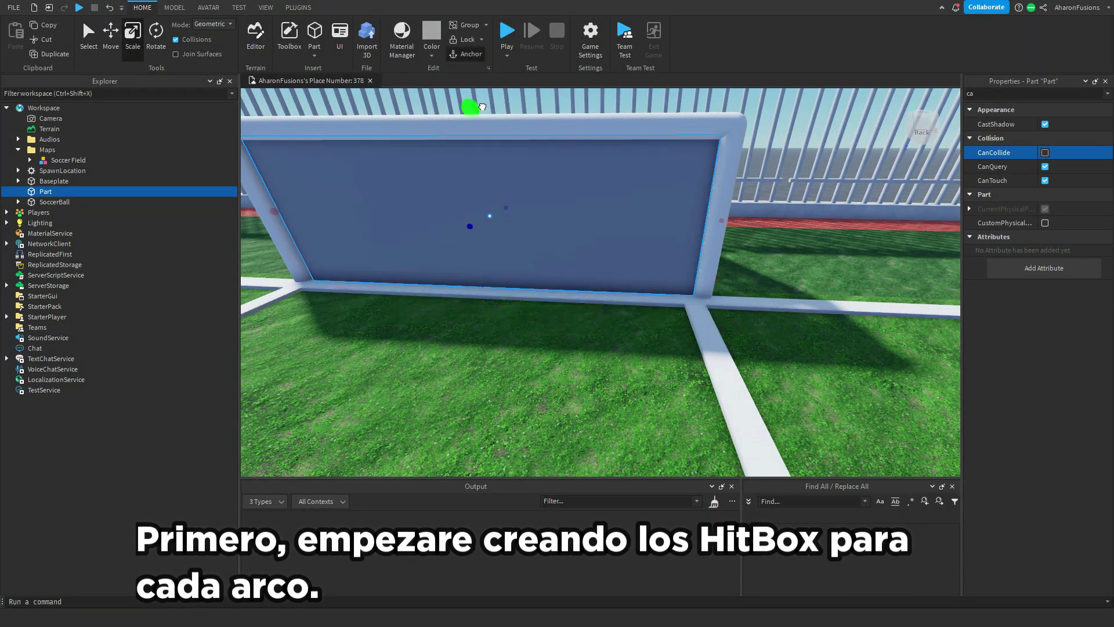
- Resize the hitbox part to fill the inside of the goal frame, about 22 × 7.8 × 4.9 studs
{"action": "right_click_drag", "start_coordinate": [547, 214], "coordinate": [547, 214]}
{"action": "right_click_drag", "start_coordinate": [579, 291], "coordinate": [638, 281]}
{"action": "left_click_drag", "start_coordinate": [639, 281], "coordinate": [663, 293]}
{"action": "right_click_drag", "start_coordinate": [663, 294], "coordinate": [698, 197]}
{"action": "mouse_move", "coordinate": [520, 371]}
{"action": "right_mouse_down"}
{"action": "mouse_move", "coordinate": [502, 365]}
{"action": "mouse_move", "coordinate": [519, 354]}
{"action": "right_mouse_up"}
- Colour the goal's hitbox part Really blue and set its transparency to 0.4
{"action": "left_click", "coordinate": [1024, 93]}
{"action": "key", "text": "BackSpace"}
{"action": "key", "text": "BackSpace"}
{"action": "left_click", "coordinate": [1041, 152]}
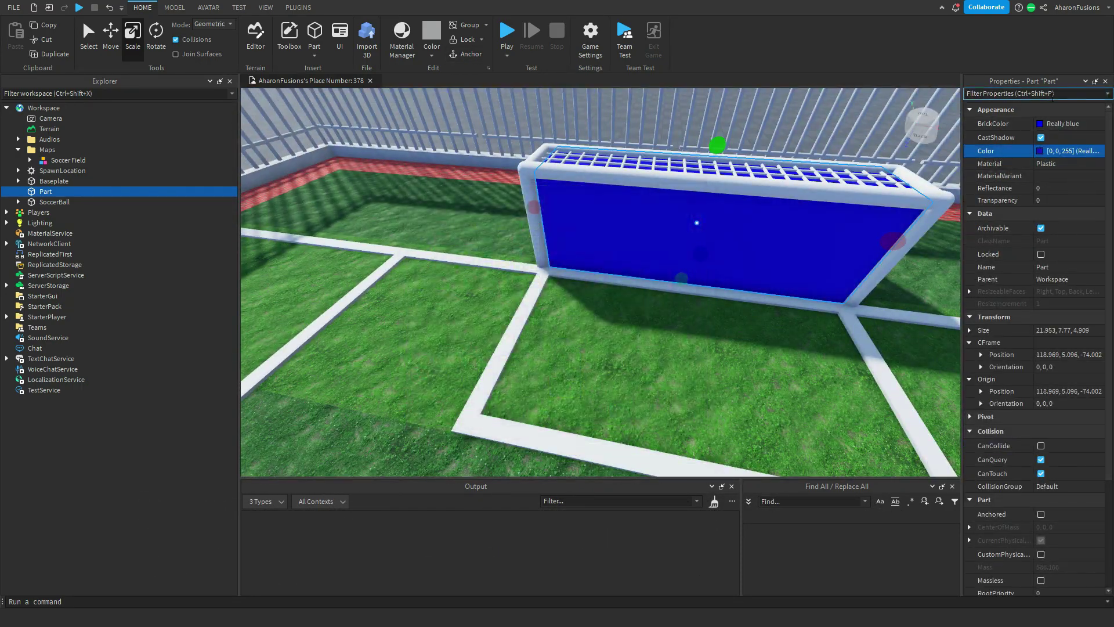
{"action": "type", "text": "0.2"}
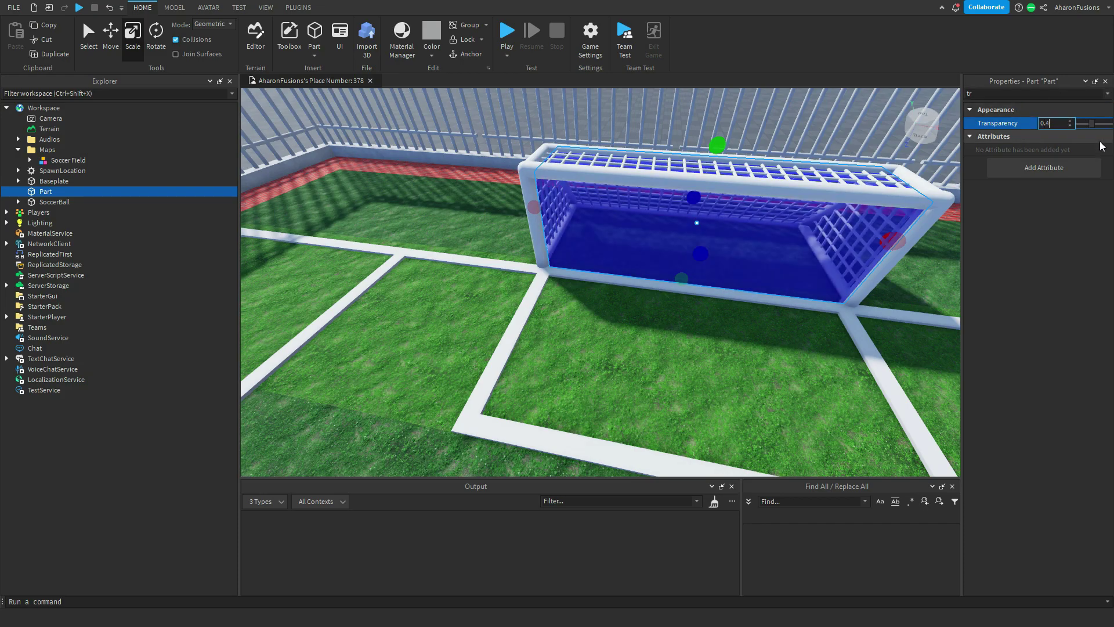
{"action": "key", "text": "Return"}
- Duplicate the blue hitbox, move the copy into the opposite goal and colour it Really red
{"action": "key", "text": "ctrl+d"}
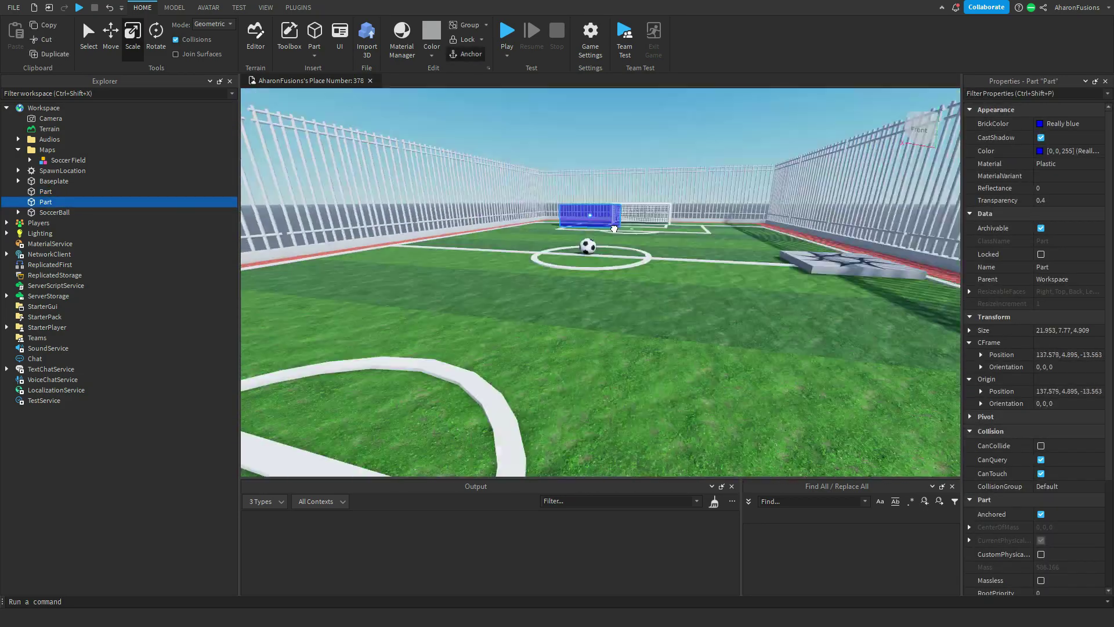
{"action": "left_click_drag", "start_coordinate": [614, 228], "coordinate": [651, 208]}
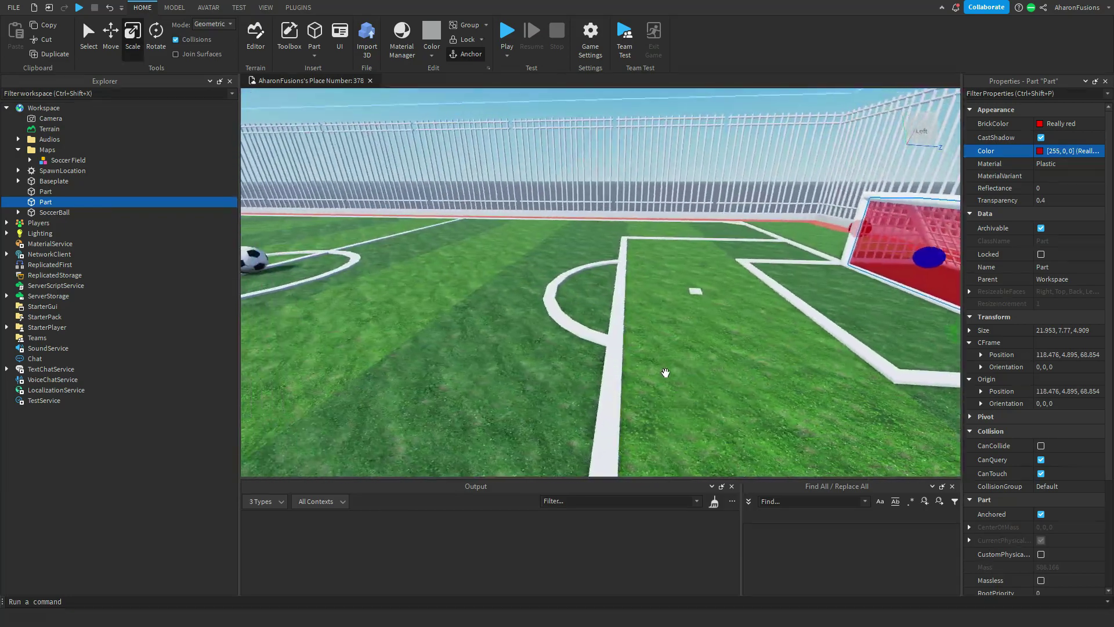
{"action": "scroll", "coordinate": [665, 372], "scroll_direction": "down", "scroll_amount": 10}
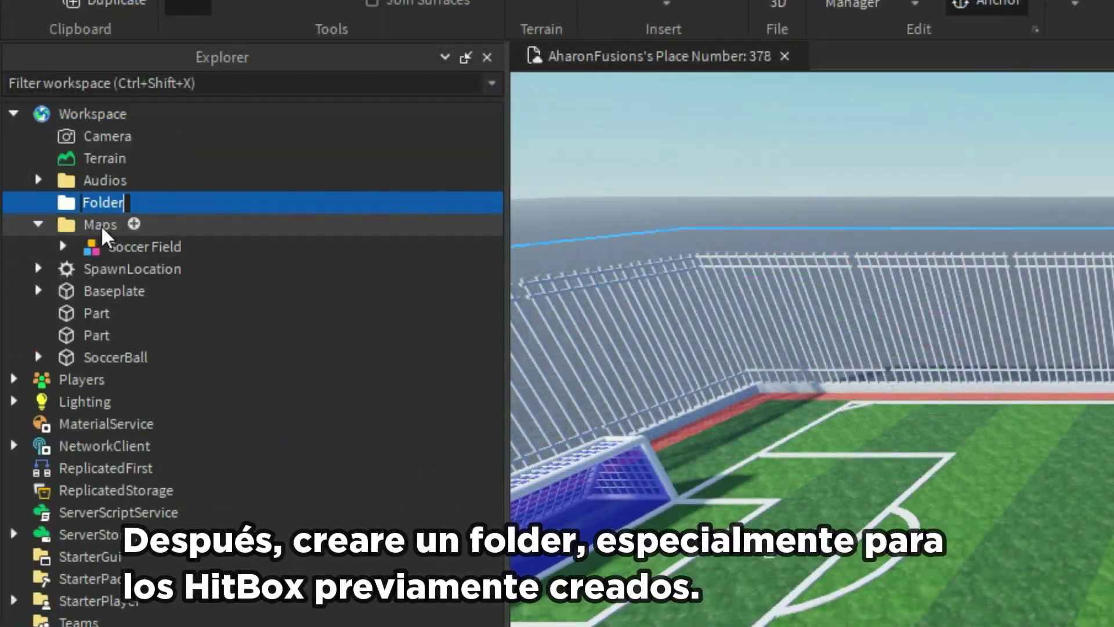
- Create a folder named HitBox in Workspace and collapse the Maps folder
{"action": "type", "text": "HitBox"}
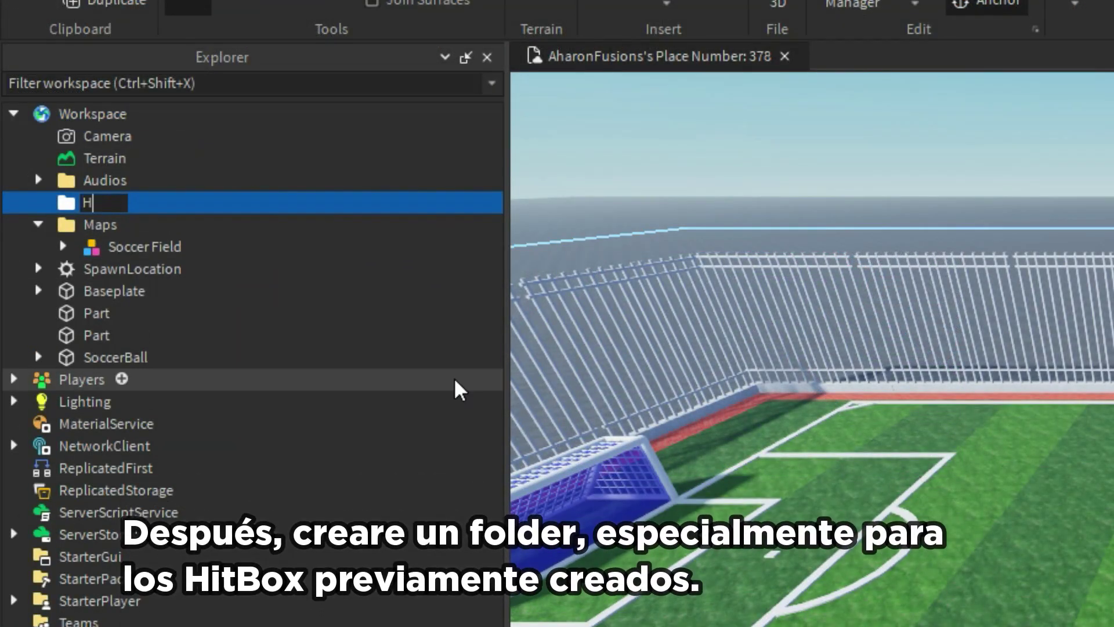
{"action": "key", "text": "Return"}
{"action": "left_click", "coordinate": [38, 224]}
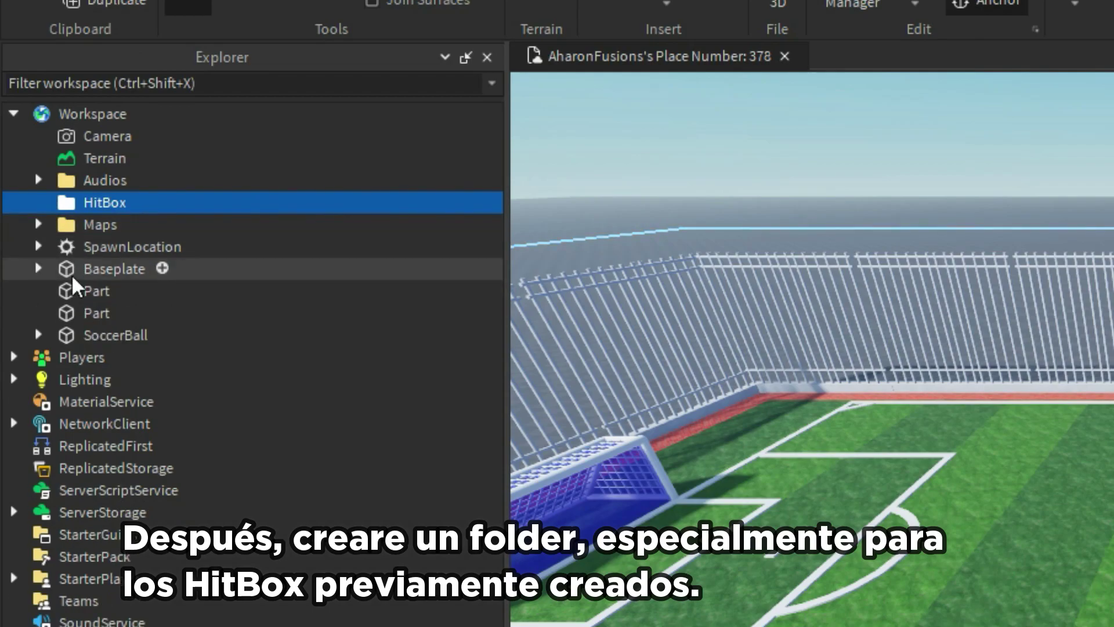
- Rename the blue and red parts TeamBlue_HitBox and TeamRed_HitBox and move both into the HitBox folder
{"action": "left_click", "coordinate": [87, 314]}
{"action": "double_click", "coordinate": [91, 292]}
{"action": "type", "text": "TeamBlue"}
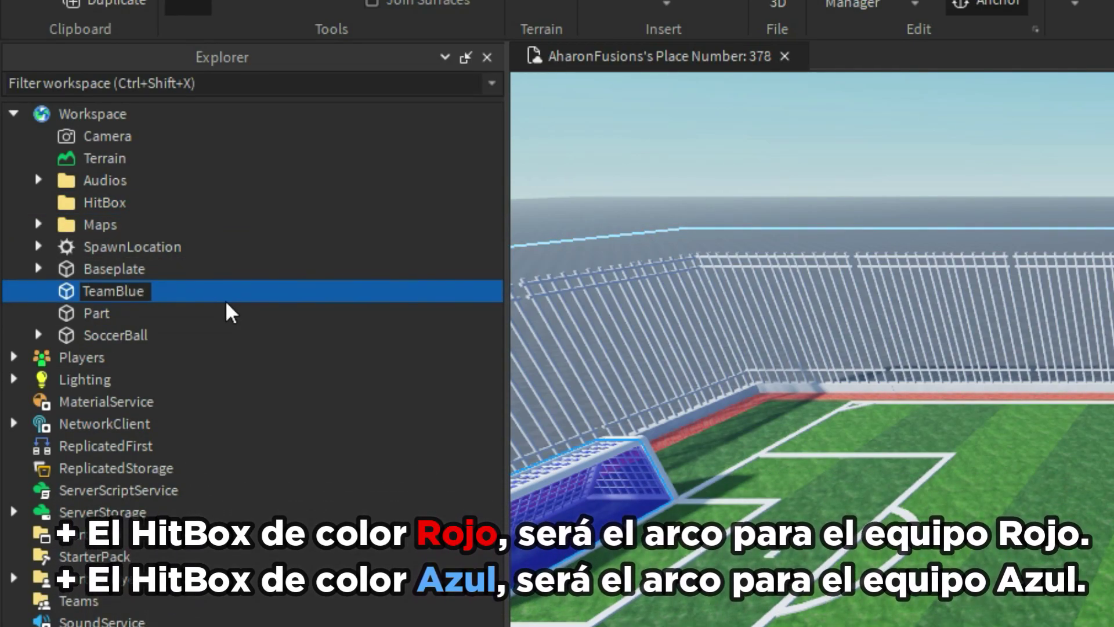
{"action": "left_click", "coordinate": [93, 313]}
{"action": "double_click", "coordinate": [100, 294]}
{"action": "key", "text": "ctrl+c"}
{"action": "double_click", "coordinate": [121, 315]}
{"action": "key", "text": "ctrl+v"}
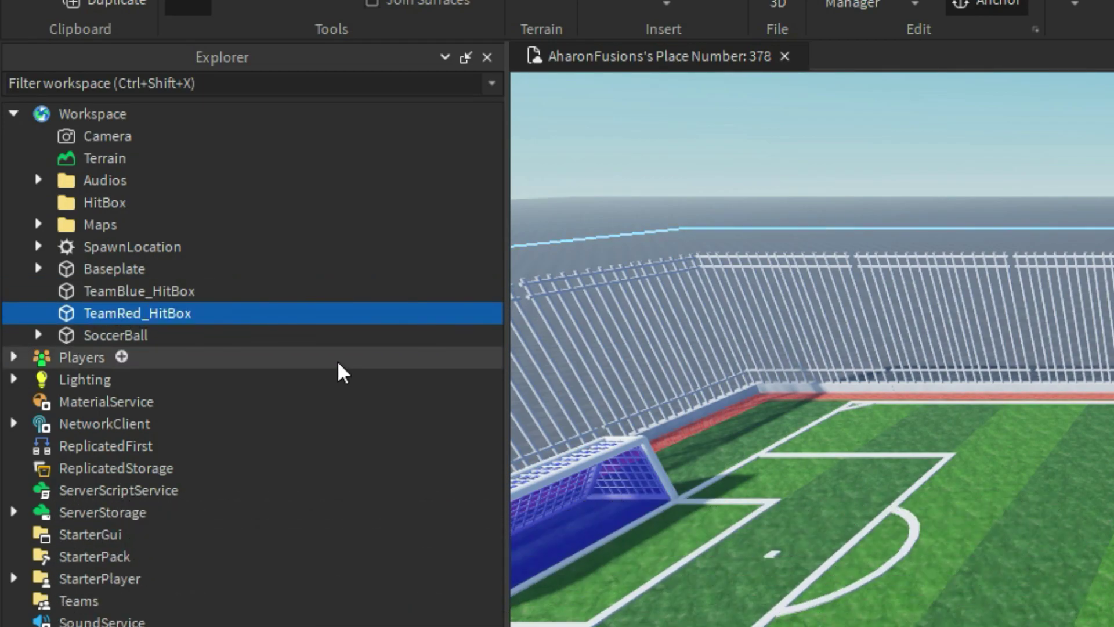
{"action": "left_click_drag", "start_coordinate": [143, 305], "coordinate": [104, 202]}
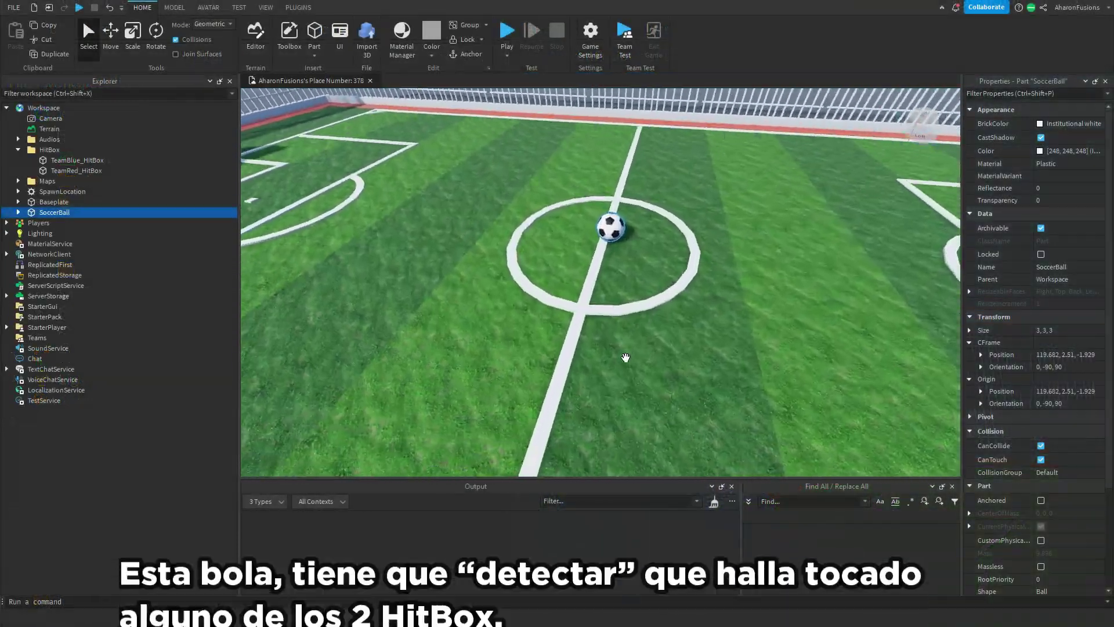
- Add a script inside SoccerBall and name it GoalsSystem
{"action": "key", "text": "w"}
{"action": "right_click_drag", "start_coordinate": [625, 358], "coordinate": [626, 358]}
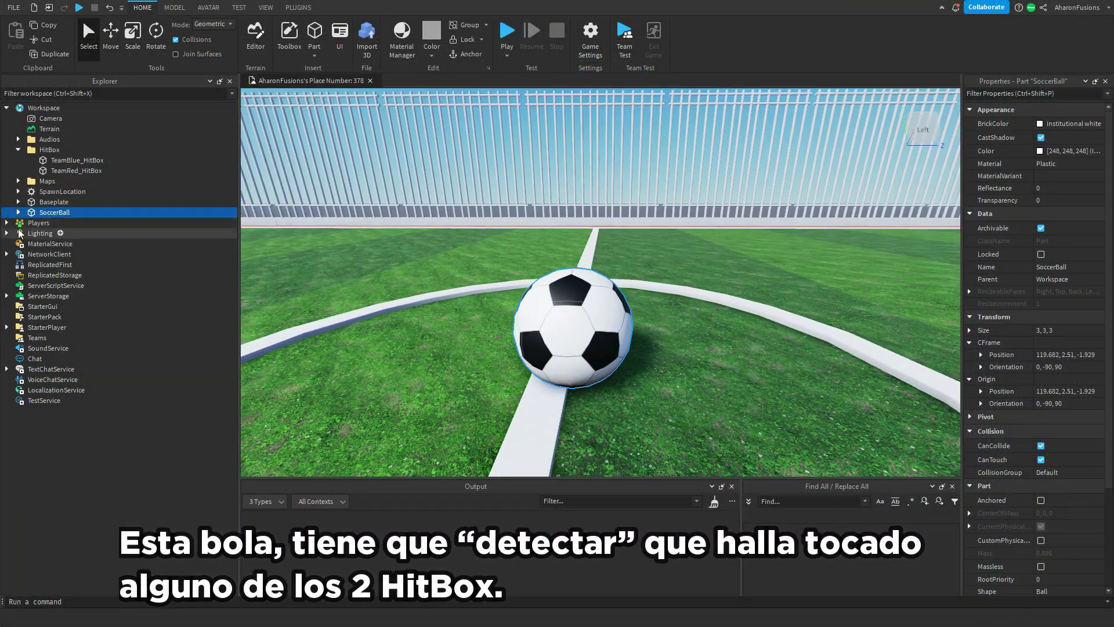
{"action": "left_click", "coordinate": [76, 212]}
{"action": "left_click", "coordinate": [49, 254]}
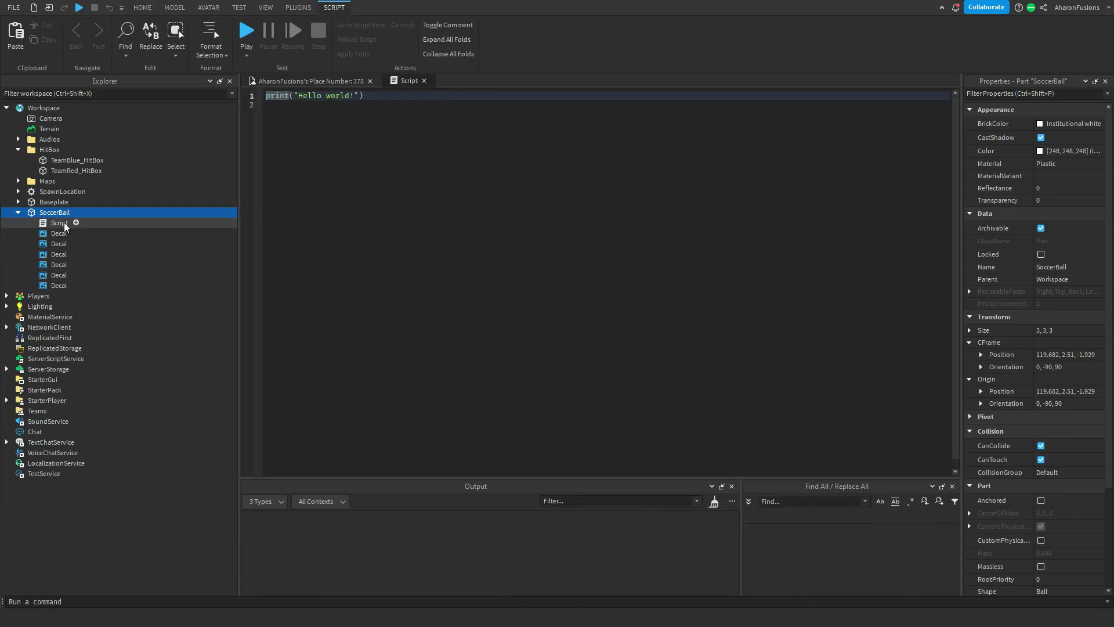
{"action": "left_click", "coordinate": [59, 223]}
{"action": "key", "text": "F2"}
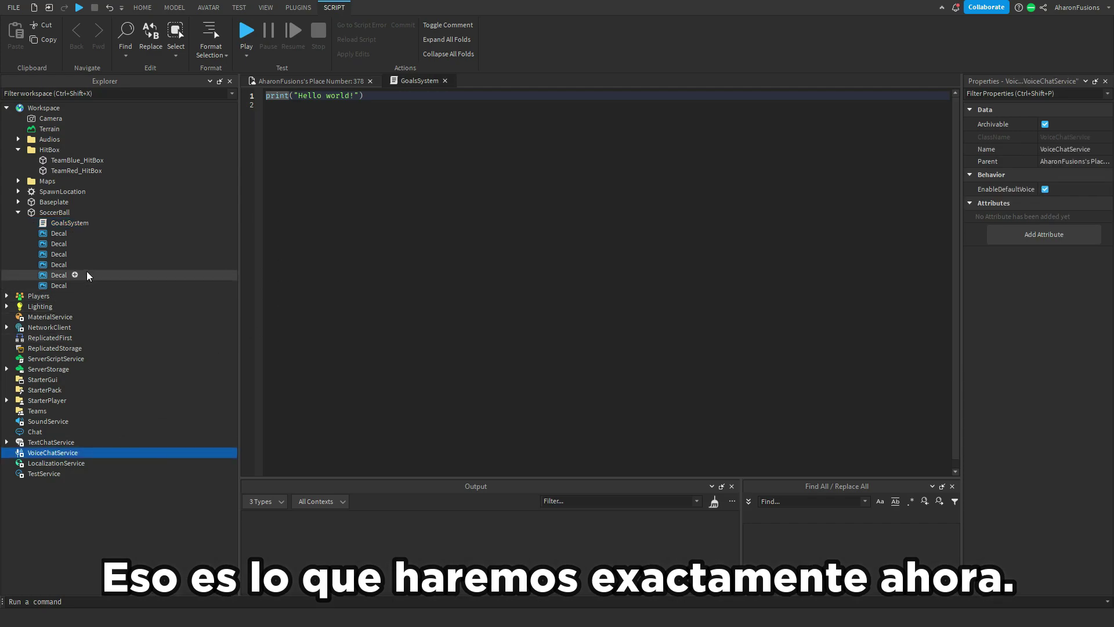
{"action": "left_click", "coordinate": [59, 264]}
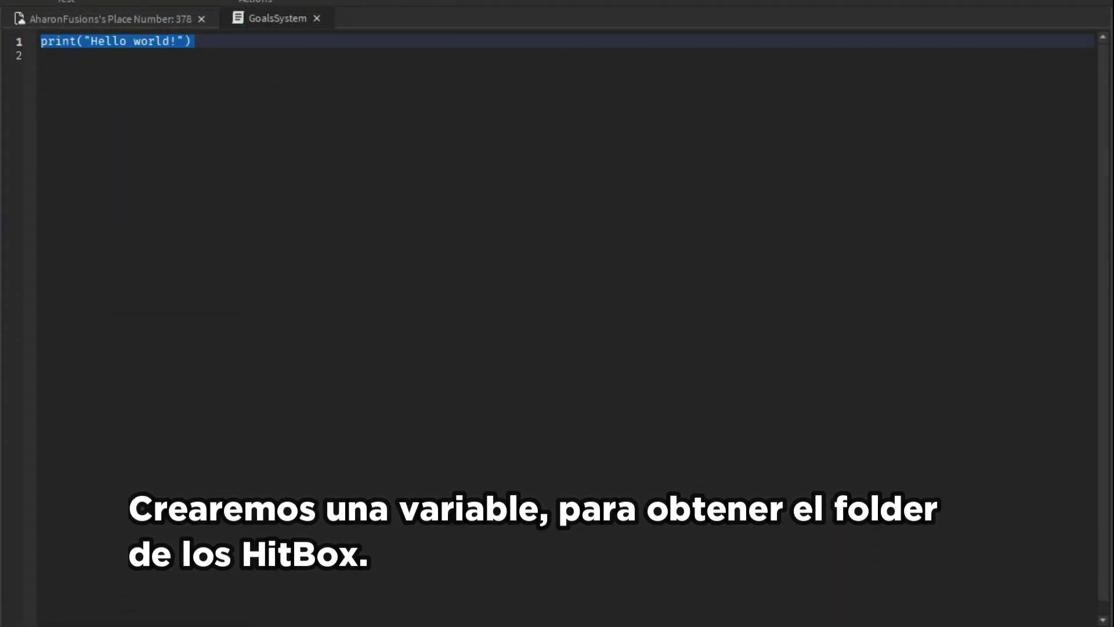
- Replace the default code with a HitBox comment and WaitForChild variables HitBox_Folder, TeamBlue_HitBox and TeamRed_HitBox
{"action": "type", "text": "--// HitBox"}
{"action": "key", "text": "Return"}
{"action": "type", "text": "local HitBox_Folder = workspace:WaitForChild(\"HitBox\")"}
{"action": "key", "text": "Return"}
{"action": "key", "text": "Return"}
{"action": "type", "text": "local TeamBlue_HitBox = HitBox_Folder:WaitForChild(\"TeamBlue_HitBox\")"}
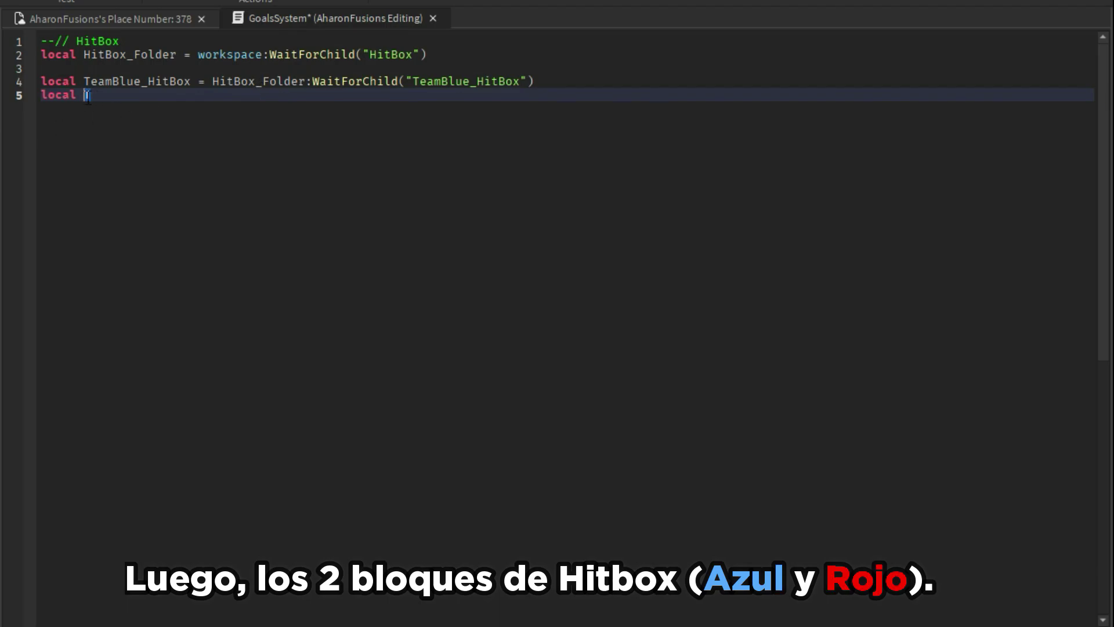
{"action": "type", "text": " HitBox_Folder:WaitForChild(\"TeamRed_HitBox\")"}
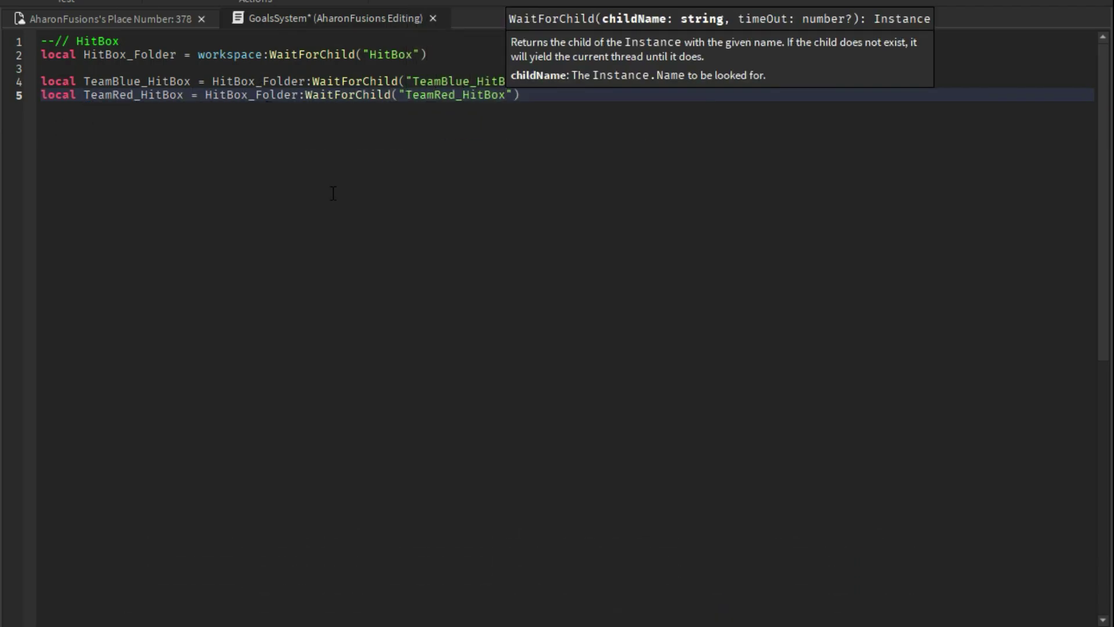
- Connect a function(Hit) to script.Parent.Touched with the condition if Hit.Name == "TeamRed_HitBox" then
{"action": "type", "text": "script.Parent"}
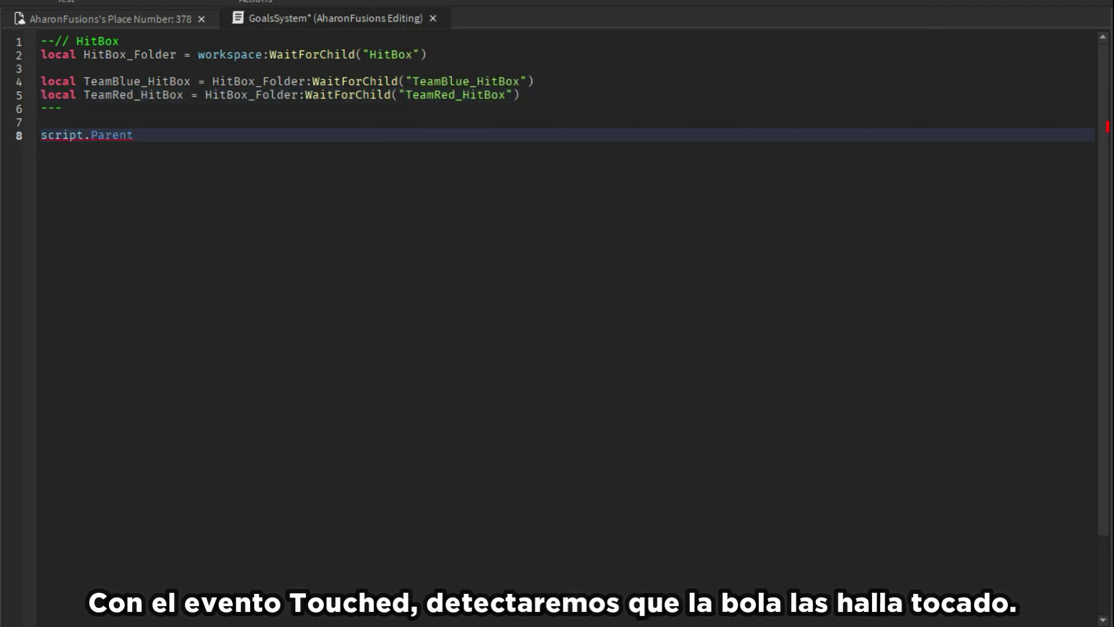
{"action": "type", "text": ".touched:Connect(function()"}
{"action": "key", "text": "Return"}
{"action": "left_click", "coordinate": [319, 135]}
{"action": "type", "text": "Hit"}
{"action": "key", "text": "Return"}
{"action": "type", "text": "if Hit.Parent"}
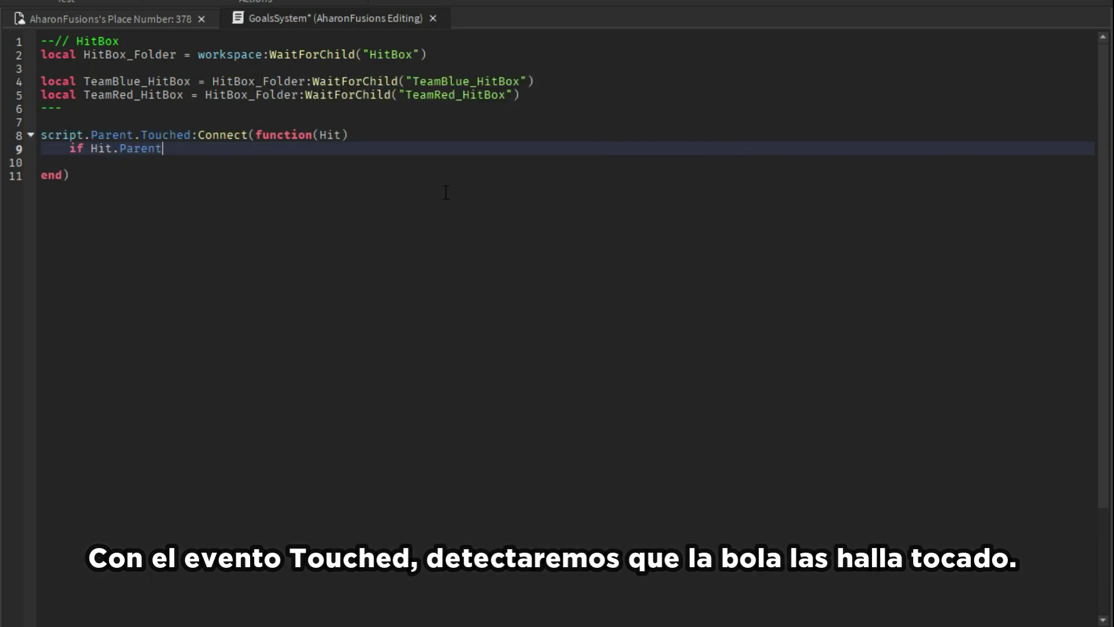
{"action": "type", "text": " \""}
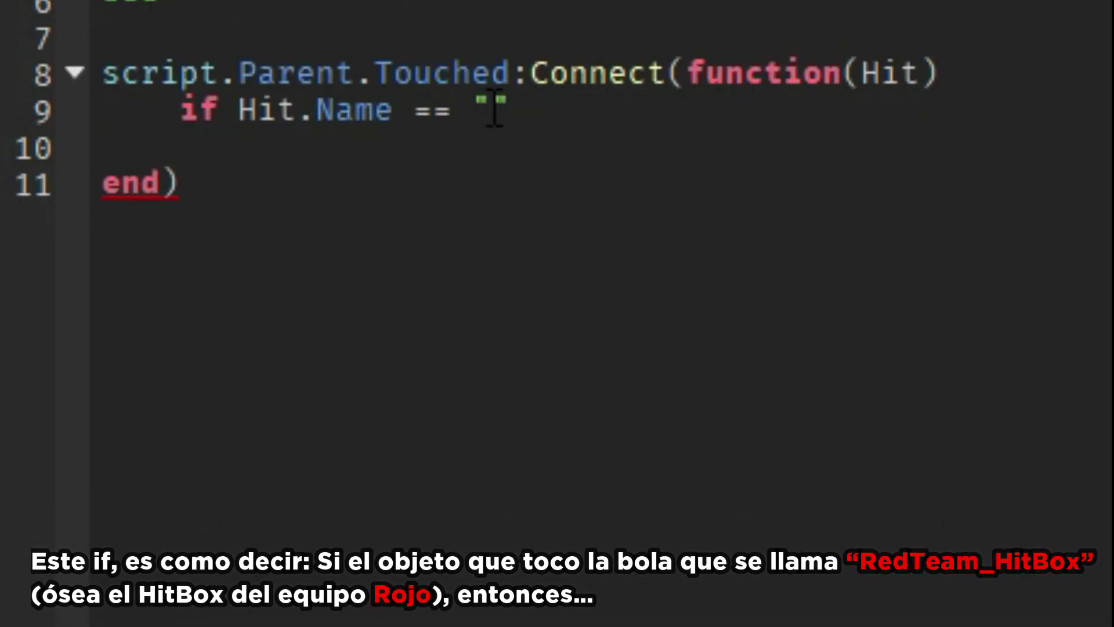
{"action": "type", "text": "TeamRed_HitBox\" then"}
{"action": "key", "text": "Return"}
- Inside the TeamRed_HitBox condition, print "Goal for Blue team/ Gol para el equipo azul"
{"action": "type", "text": "PR"}
{"action": "key", "text": "Tab"}
{"action": "type", "text": "(gOA"}
{"action": "type", "text": "L FOR"}
{"action": "key", "text": "BackSpace"}
{"action": "key", "text": "BackSpace"}
{"action": "key", "text": "BackSpace"}
{"action": "key", "text": "BackSpace"}
{"action": "key", "text": "BackSpace"}
{"action": "key", "text": "BackSpace"}
{"action": "key", "text": "BackSpace"}
{"action": "key", "text": "BackSpace"}
{"action": "type", "text": "\"Goal for B"}
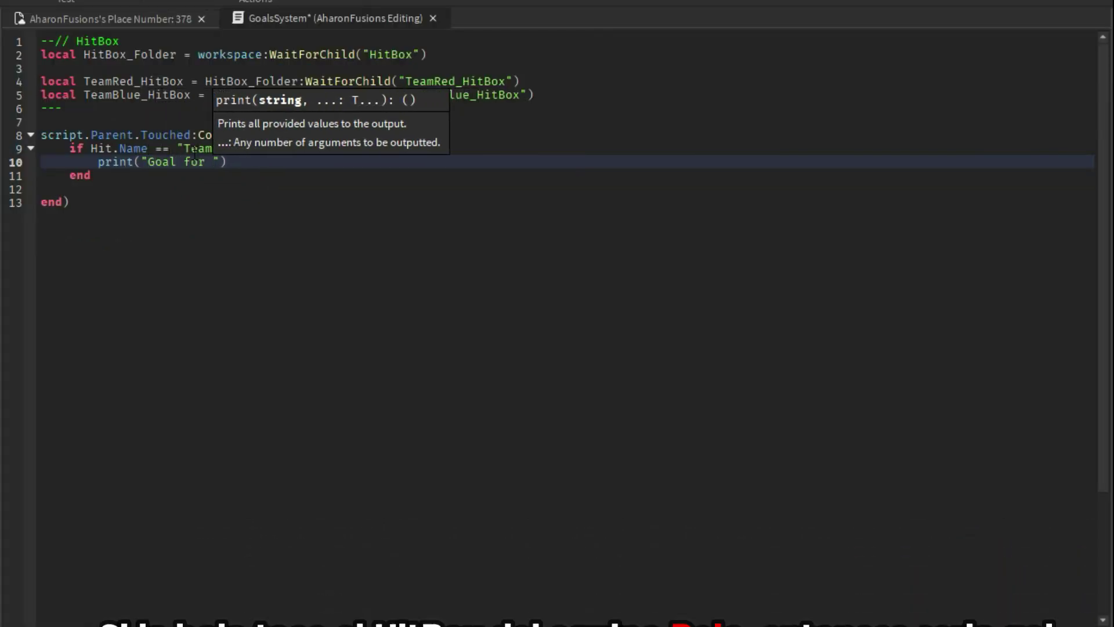
{"action": "type", "text": "lue team/ Gol para el equipo azul"}
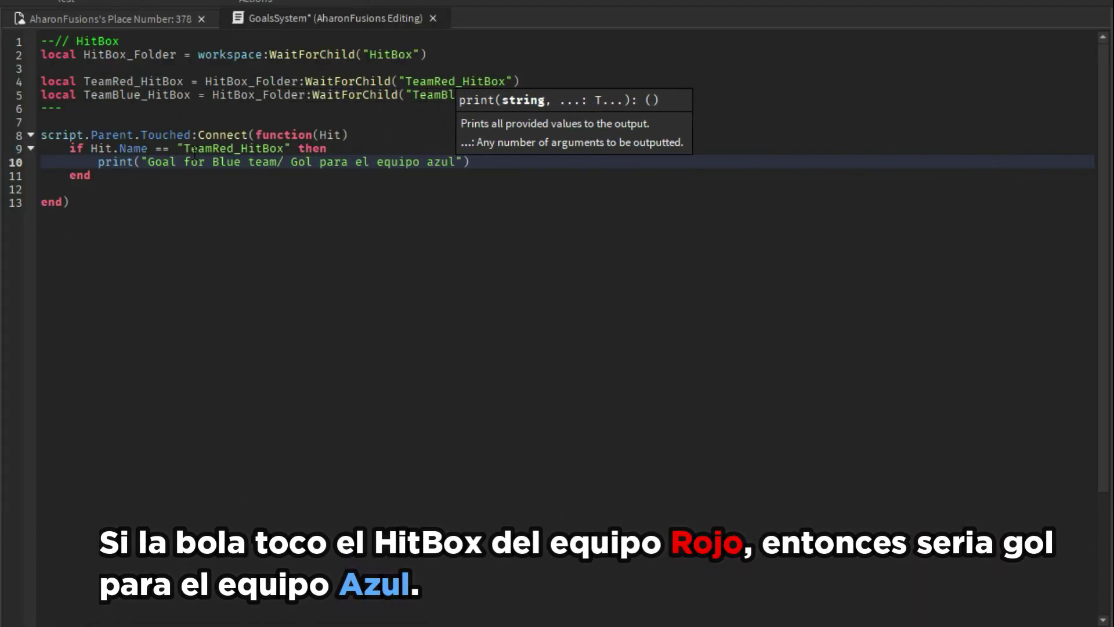
- Add an elseif branch for Hit.Name == "TeamBlue_HitBox" containing a print call, reusing the existing condition
{"action": "key", "text": "Return"}
{"action": "key", "text": "Return"}
{"action": "type", "text": "elseif"}
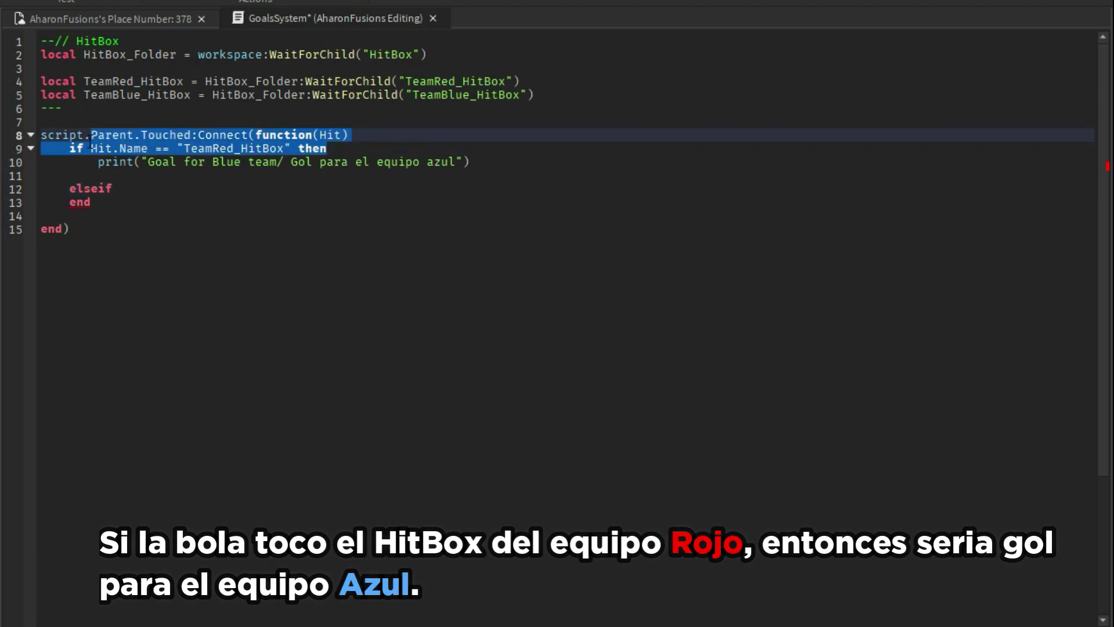
{"action": "left_click_drag", "start_coordinate": [97, 138], "coordinate": [91, 149]}
{"action": "key", "text": "ctrl+c"}
{"action": "left_click", "coordinate": [123, 189]}
{"action": "key", "text": "ctrl+v"}
{"action": "key", "text": "Return"}
{"action": "type", "text": "print(\""}
{"action": "double_click", "coordinate": [286, 192]}
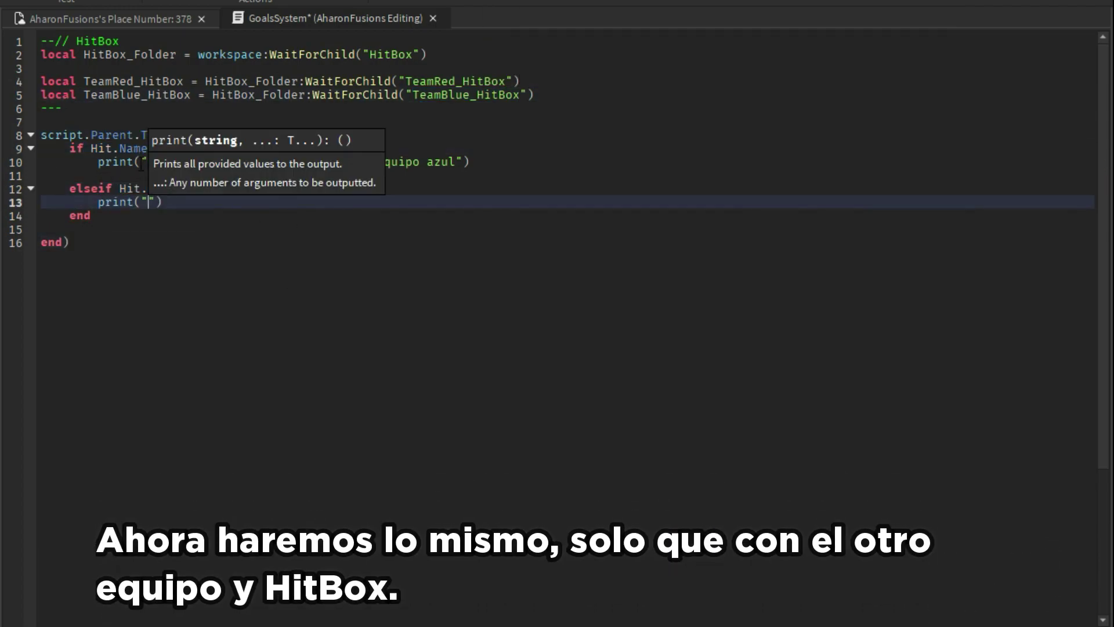
- Make the elseif print "Goal for Red team/ Gol para el equipo Rojo" and capitalise "Azul" in the first message
{"action": "double_click", "coordinate": [227, 202]}
{"action": "type", "text": "Red team/ Gol para el equipo azul"}
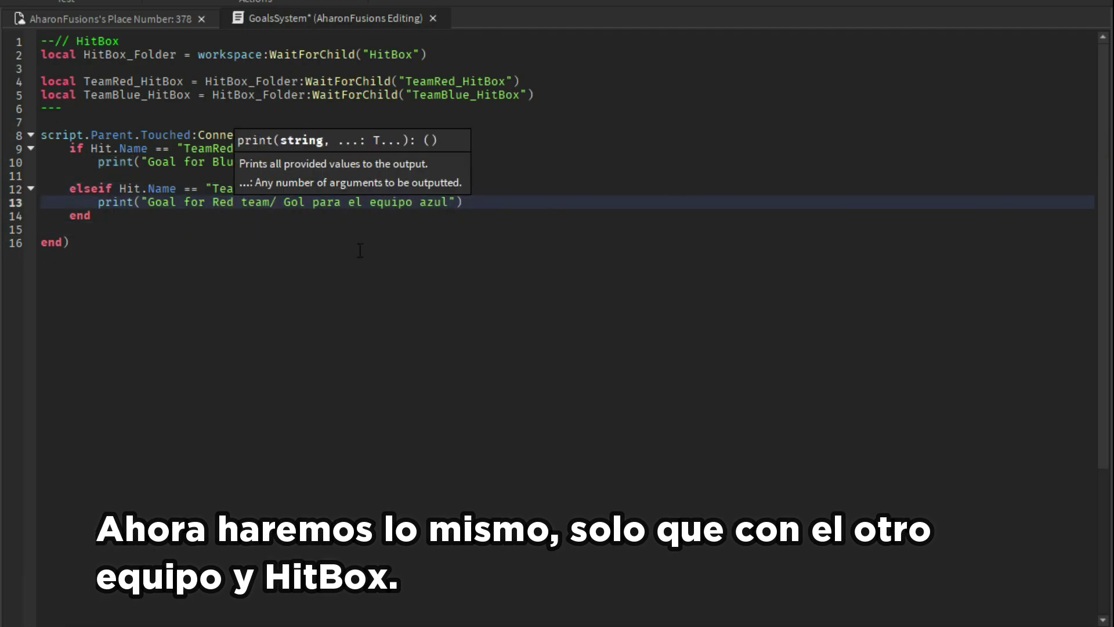
{"action": "double_click", "coordinate": [434, 203]}
{"action": "type", "text": "Rojo"}
{"action": "double_click", "coordinate": [435, 164]}
{"action": "type", "text": "Azul"}
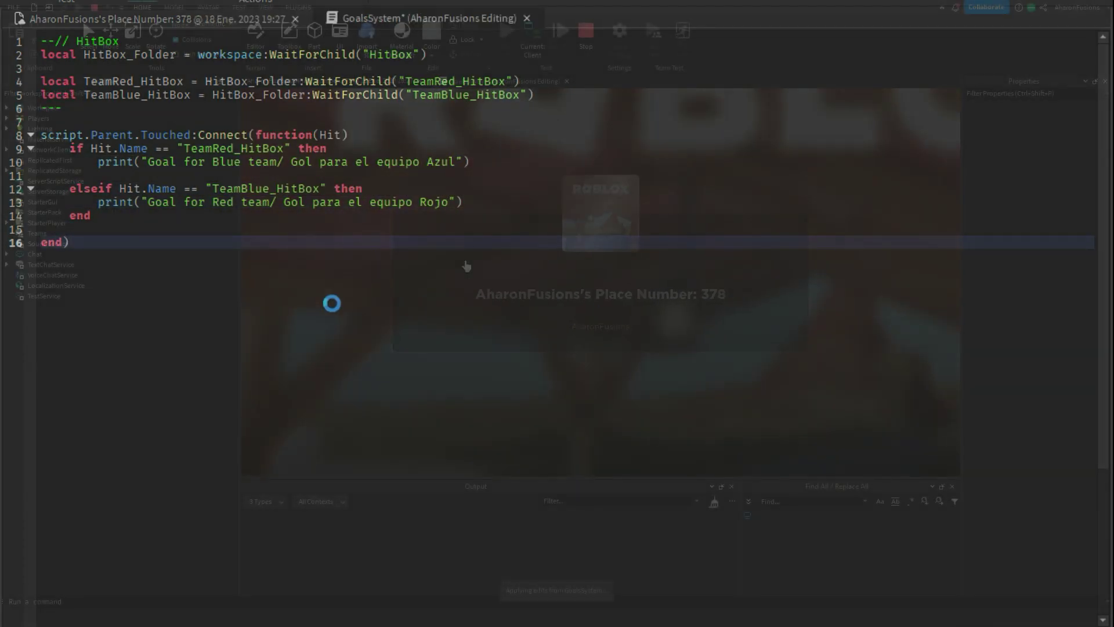
- Play-test the game and push the soccer ball into the blue goal to check goal detection
{"action": "key", "text": "w"}
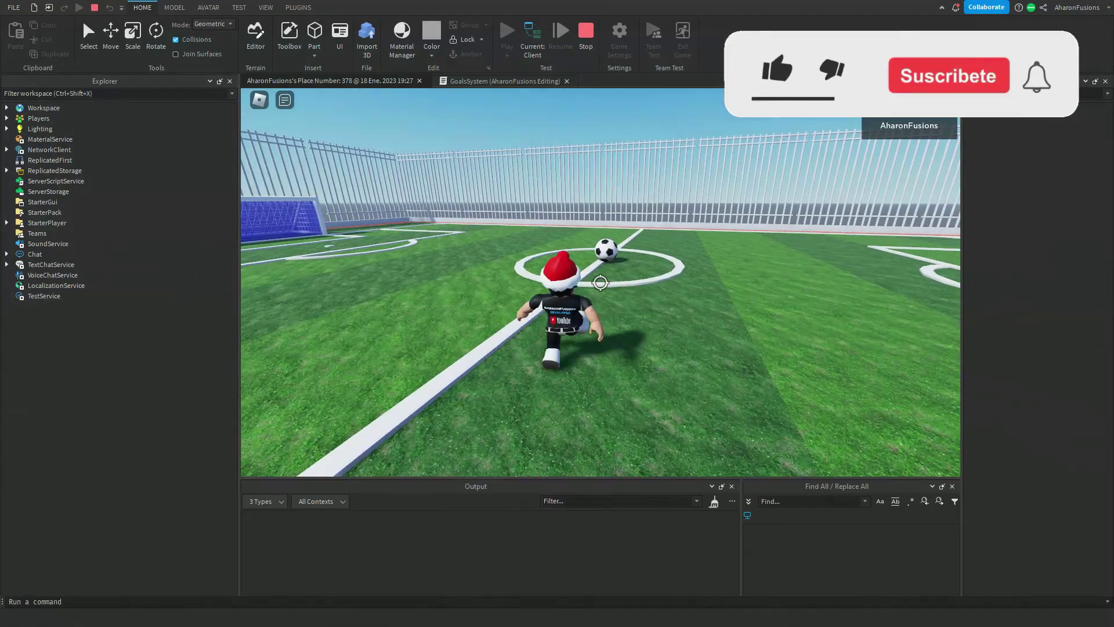
{"action": "right_click_drag", "start_coordinate": [586, 273], "coordinate": [630, 237]}
{"action": "key", "text": "w"}
{"action": "key", "text": "shift"}
{"action": "key", "text": "w"}
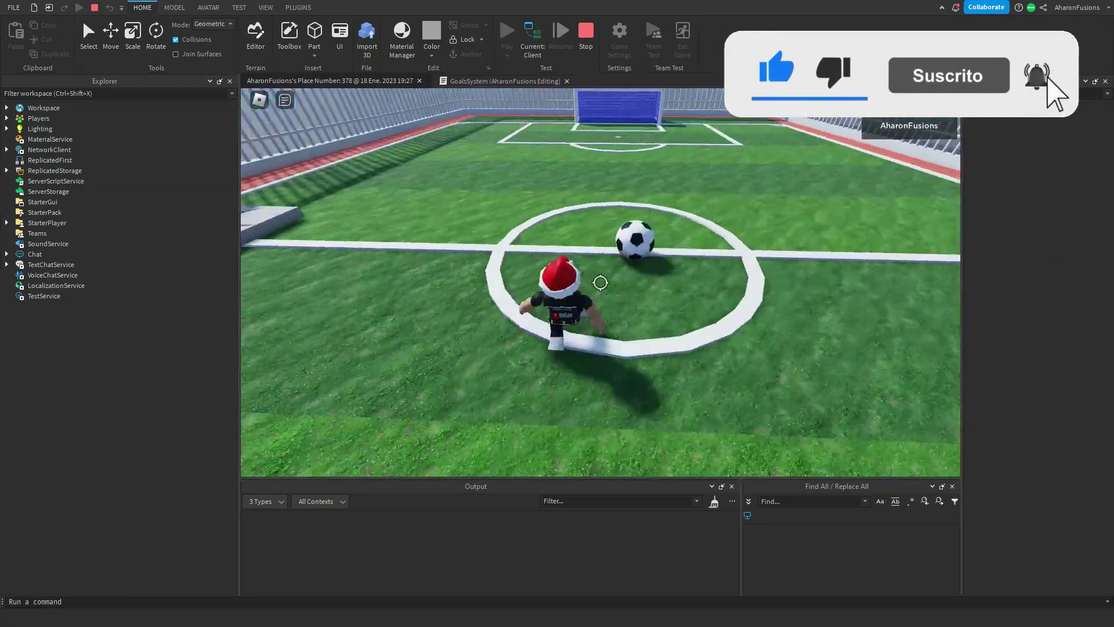
{"action": "key", "text": "w"}
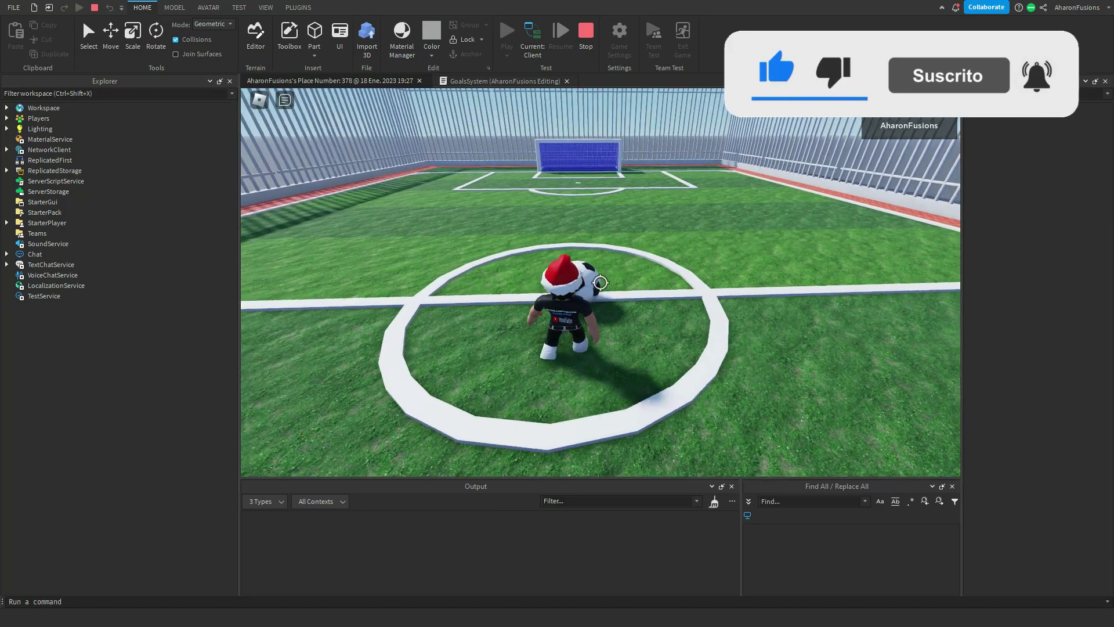
{"action": "key", "text": "w"}
{"action": "right_click_drag", "start_coordinate": [604, 301], "coordinate": [601, 287]}
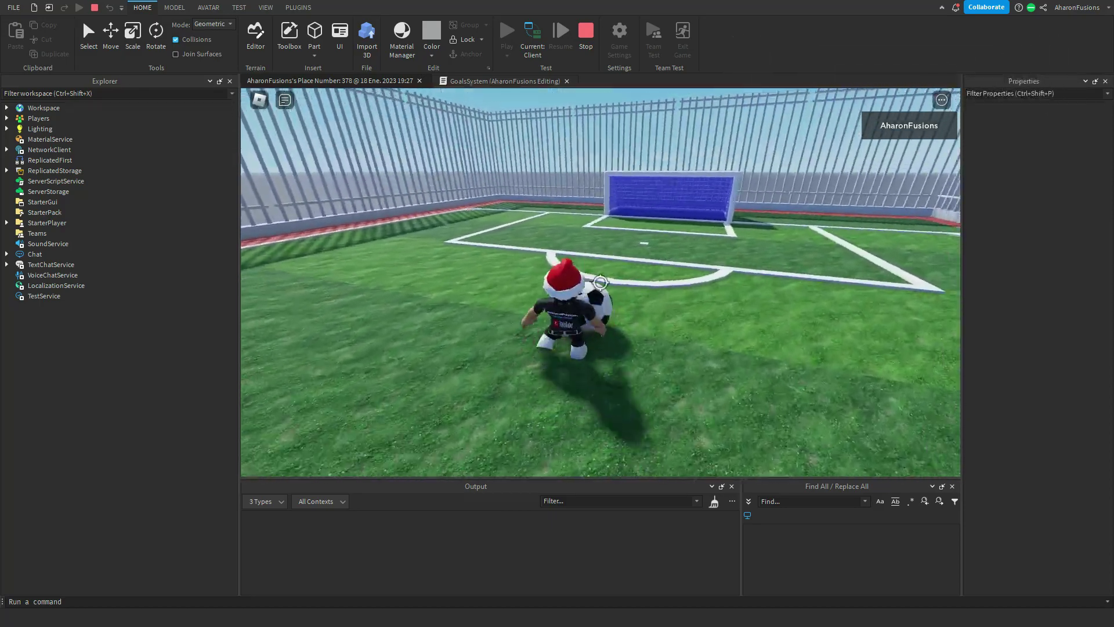
{"action": "key", "text": "shift"}
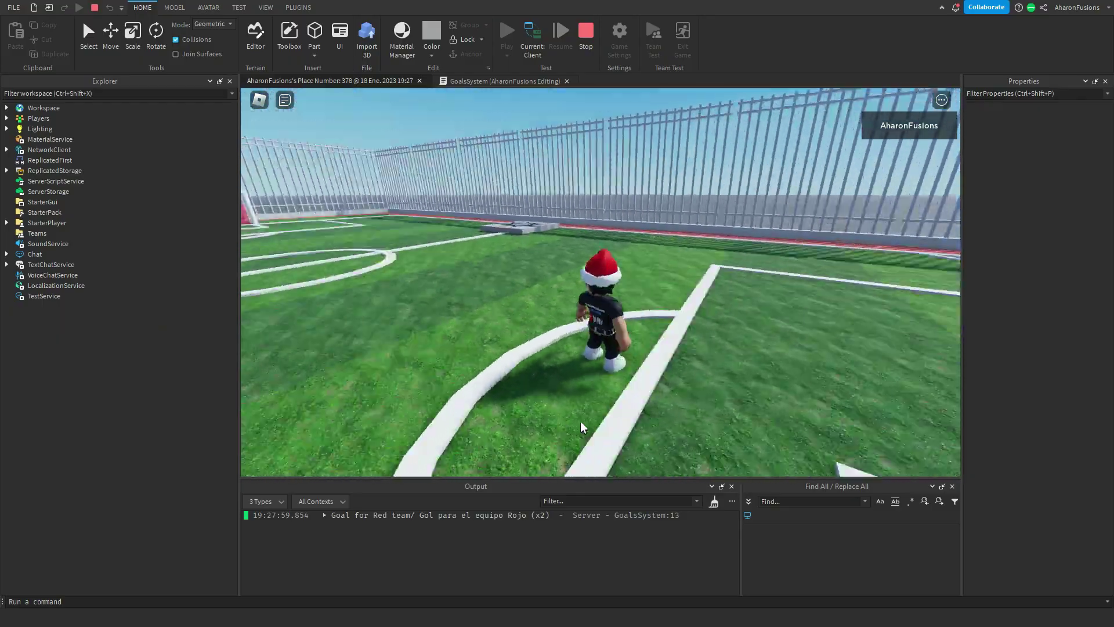
- Push the ball back across the field toward the red goal to test its hitbox
{"action": "key", "text": "shift"}
{"action": "key", "text": "w"}
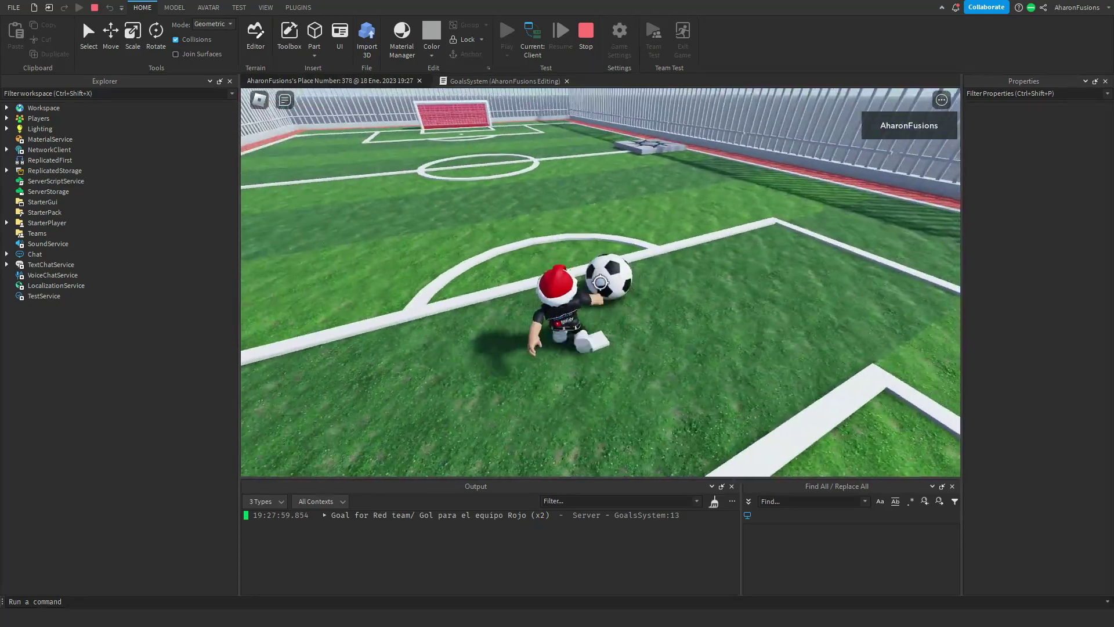
{"action": "key", "text": "shift"}
{"action": "key", "text": "space"}
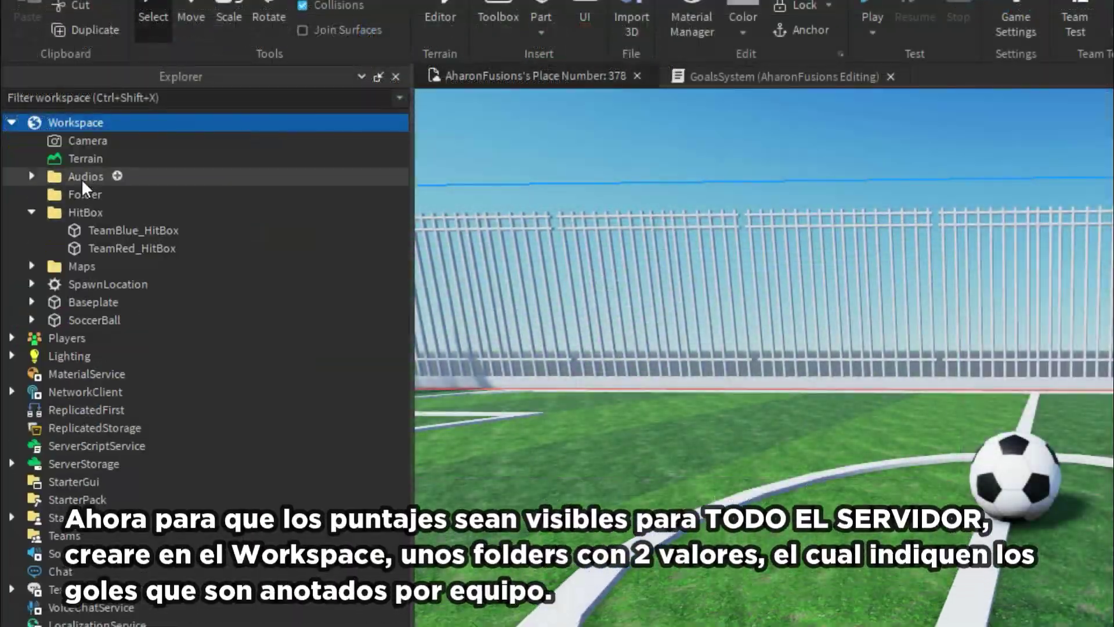
- Add a folder named Status to Workspace, containing a Math_Status subfolder with an IntValue inside
{"action": "left_click", "coordinate": [117, 122]}
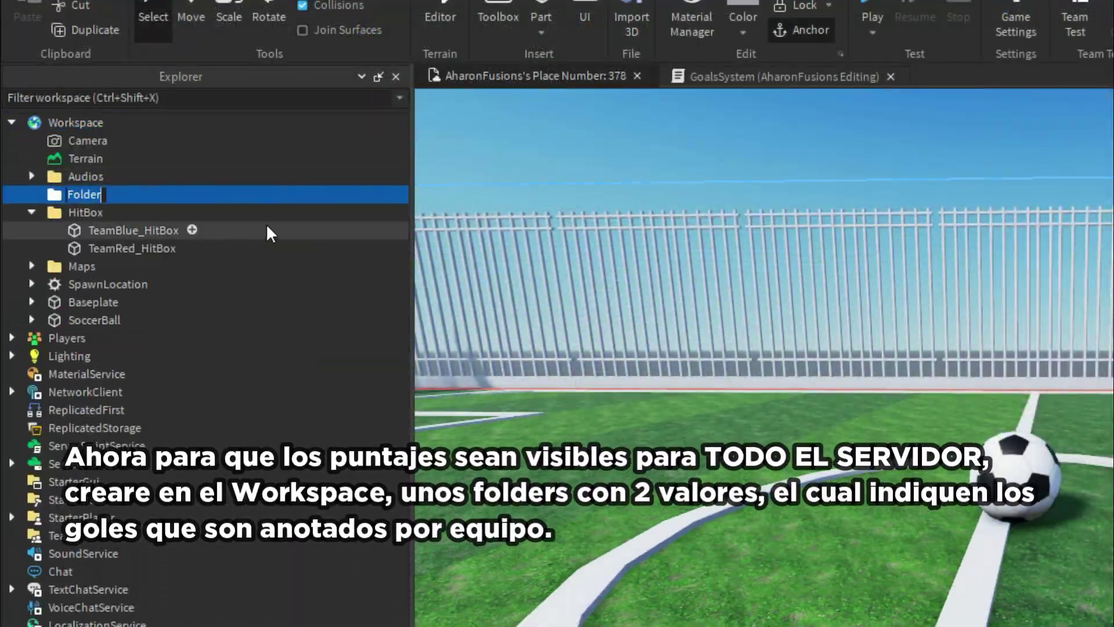
{"action": "key", "text": "F2"}
{"action": "type", "text": "Status"}
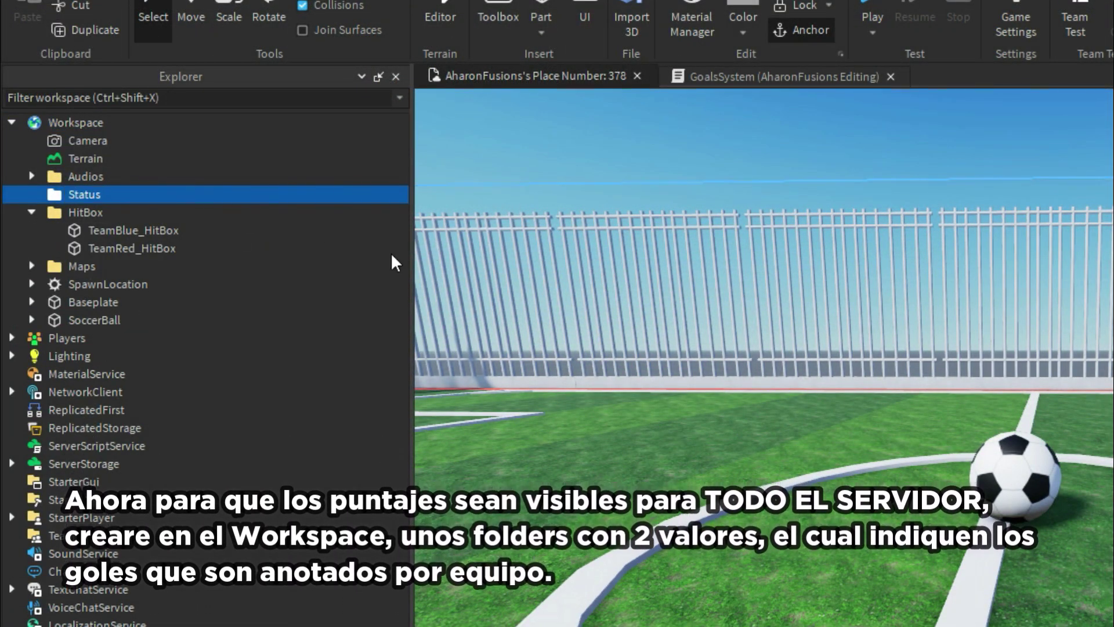
{"action": "key", "text": "ctrl+i"}
{"action": "key", "text": "Return"}
{"action": "key", "text": "F2"}
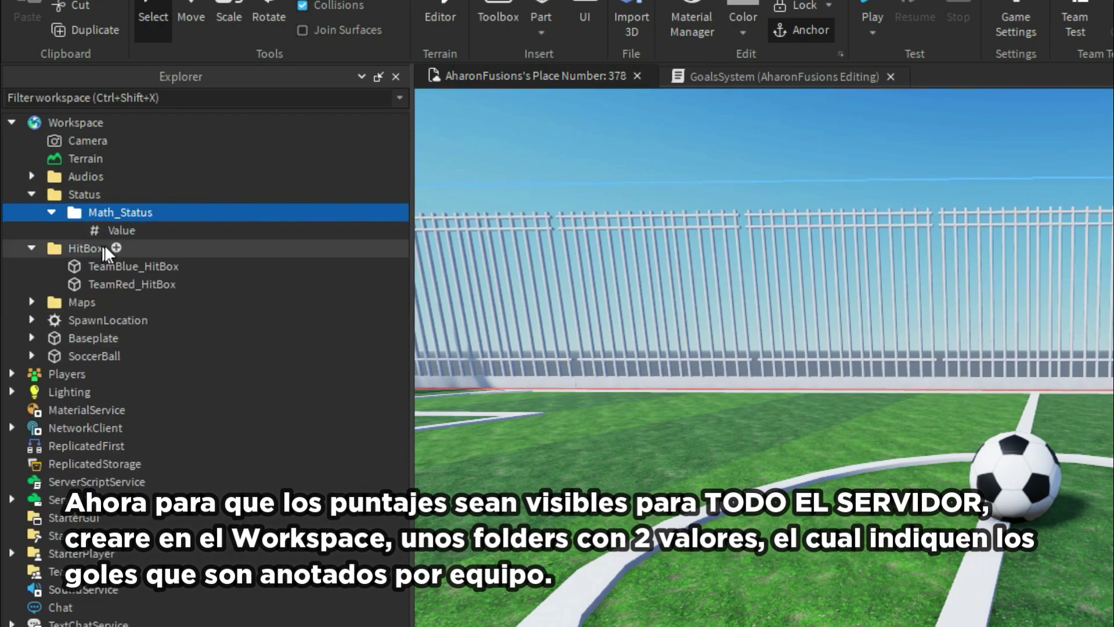
- Name the two IntValues in Math_Status BlueTeamGoals and RedTeamGoals
{"action": "key", "text": "F2"}
{"action": "type", "text": "BlueTeamGoa"}
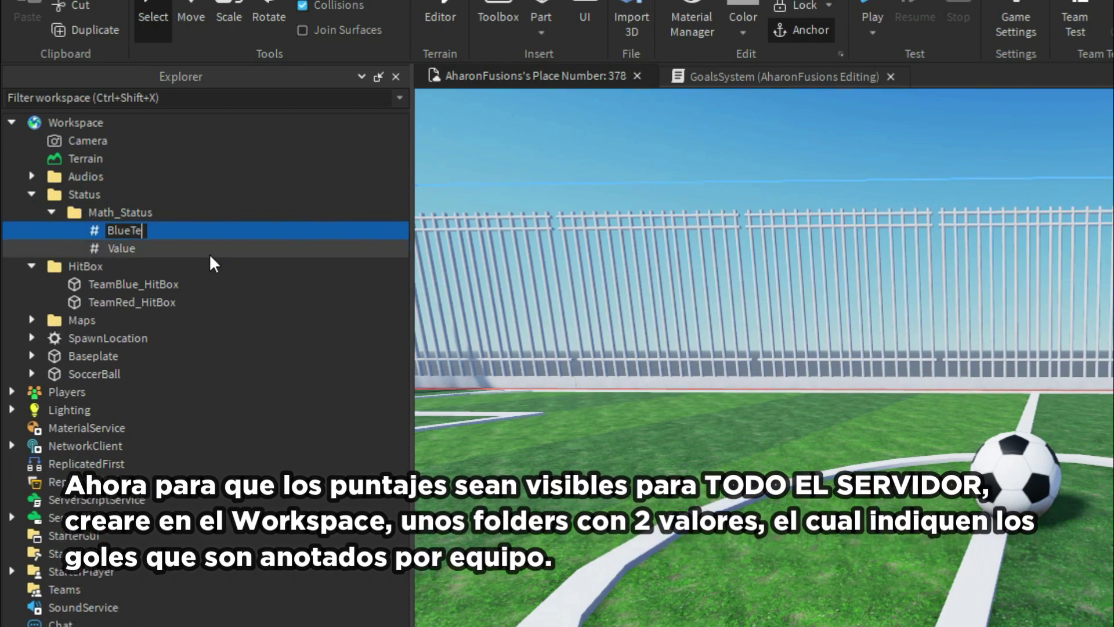
{"action": "type", "text": "ls"}
{"action": "double_click", "coordinate": [128, 248]}
{"action": "key", "text": "ctrl+v"}
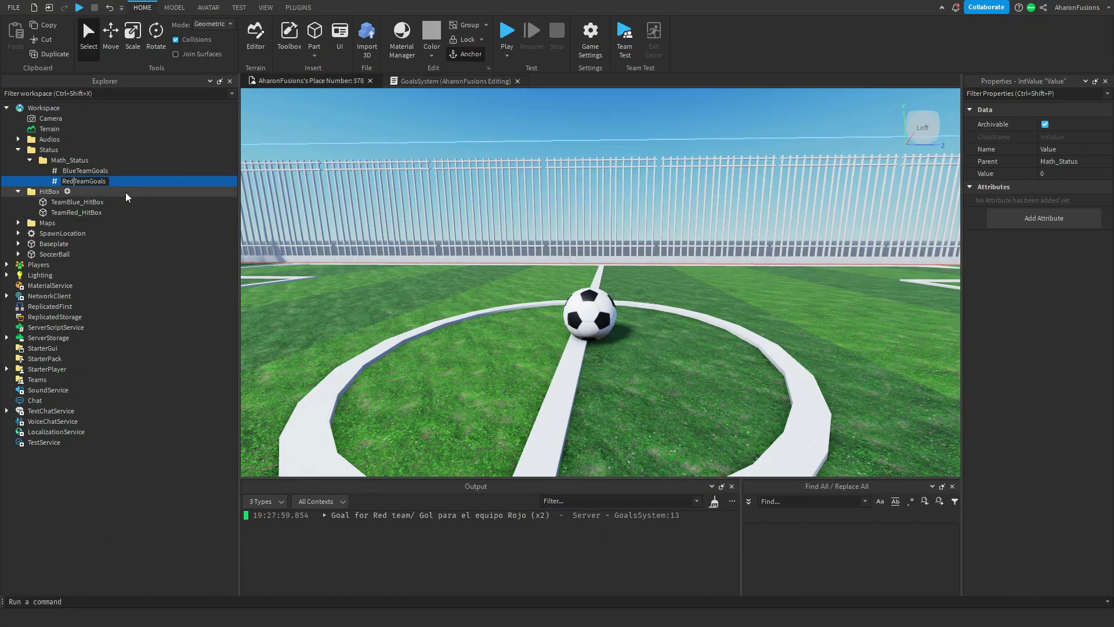
{"action": "key", "text": "Return"}
- At the top of the GoalsSystem script, declare Status from workspace and Math_Status from Status, both using WaitForChild
{"action": "type", "text": "Stat"}
{"action": "type", "text": "us = workspace:WaitForChild(\"Status\")"}
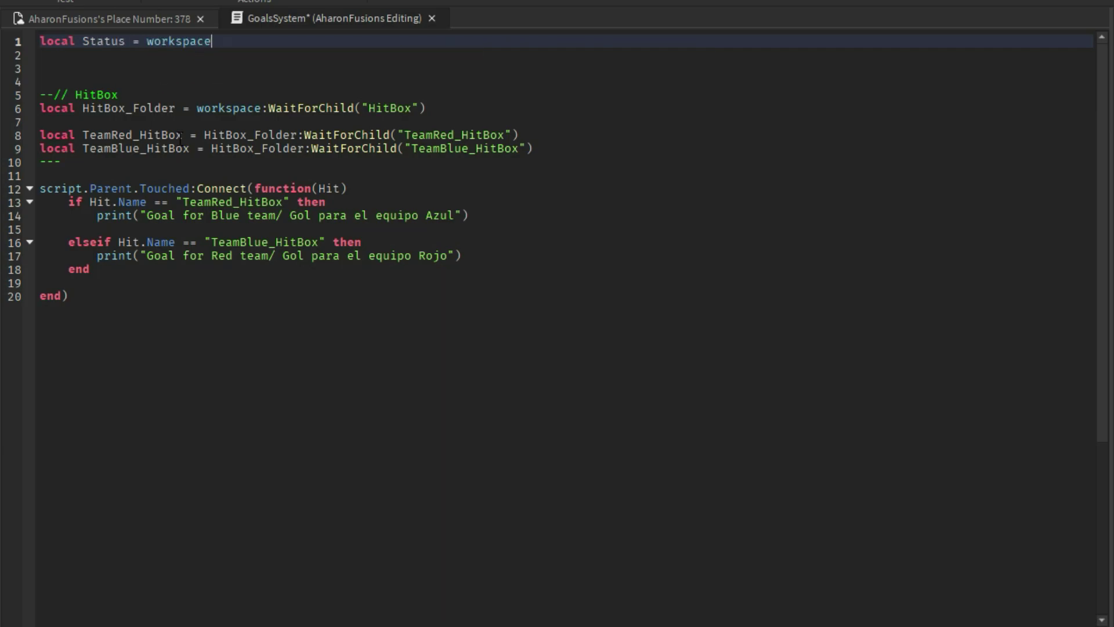
{"action": "key", "text": "Return"}
{"action": "type", "text": "l"}
{"action": "key", "text": "BackSpace"}
{"action": "key", "text": "BackSpace"}
{"action": "key", "text": "Return"}
{"action": "key", "text": "Return"}
{"action": "type", "text": "l"}
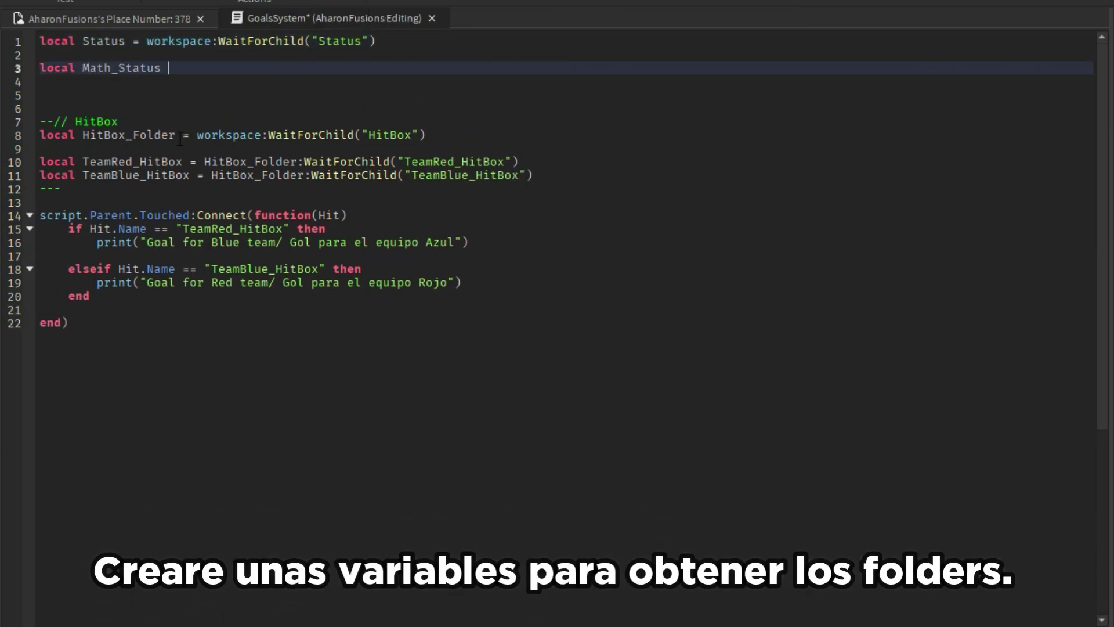
{"action": "type", "text": "ocal Math_Status = status:WaitForChild(\"Math_Status\")"}
- Declare local BlueTeamGoals_Value = Math_Status:WaitForChild("BlueTeamGoals") below the Math_Status variable
{"action": "key", "text": "Return"}
{"action": "type", "text": "local BlueTeamGoals"}
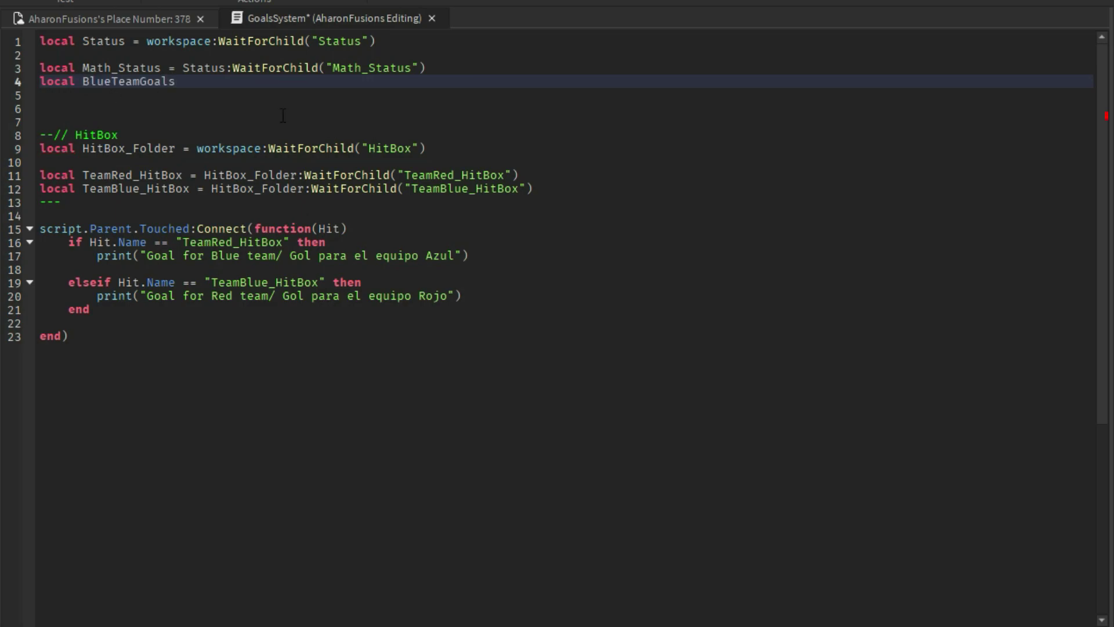
{"action": "type", "text": "_Value = Math_Status:WaitForChild(\"bl"}
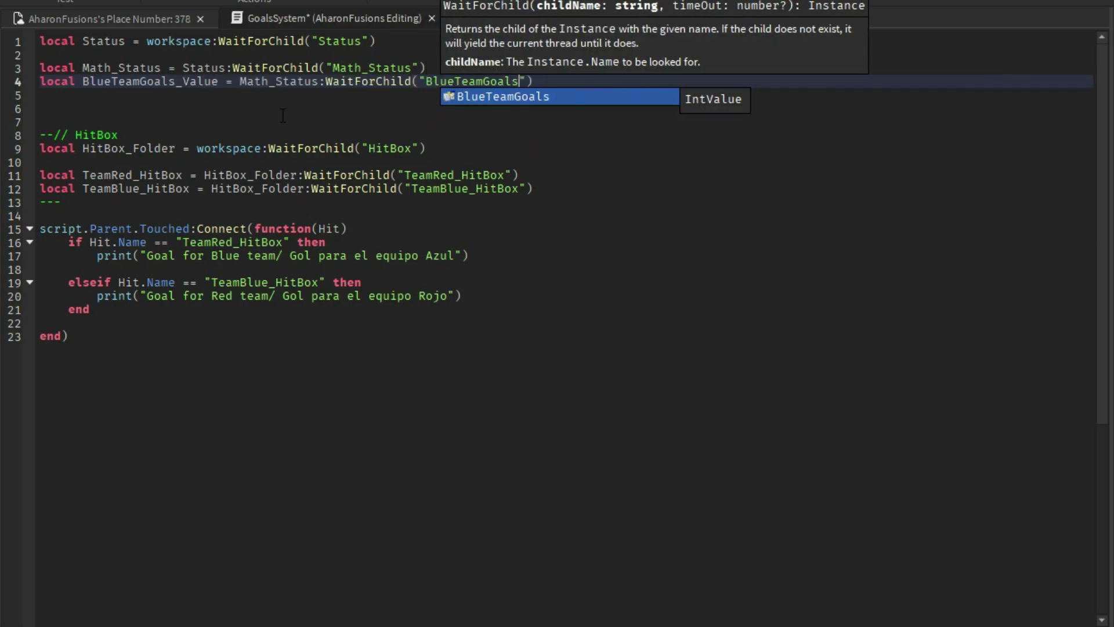
- Declare RedTeamGoals_Value from a copy of the blue line, waiting for "RedTeamGoals", and remove a spare blank line below
{"action": "left_click", "coordinate": [111, 97]}
{"action": "key", "text": "ctrl+v"}
{"action": "left_click", "coordinate": [512, 95]}
{"action": "key", "text": "BackSpace"}
{"action": "key", "text": "BackSpace"}
{"action": "key", "text": "BackSpace"}
{"action": "key", "text": "BackSpace"}
{"action": "key", "text": "BackSpace"}
{"action": "key", "text": "BackSpace"}
{"action": "key", "text": "BackSpace"}
{"action": "key", "text": "BackSpace"}
{"action": "key", "text": "BackSpace"}
{"action": "key", "text": "BackSpace"}
{"action": "key", "text": "BackSpace"}
{"action": "key", "text": "BackSpace"}
{"action": "key", "text": "BackSpace"}
{"action": "type", "text": "RedTeamGoals"}
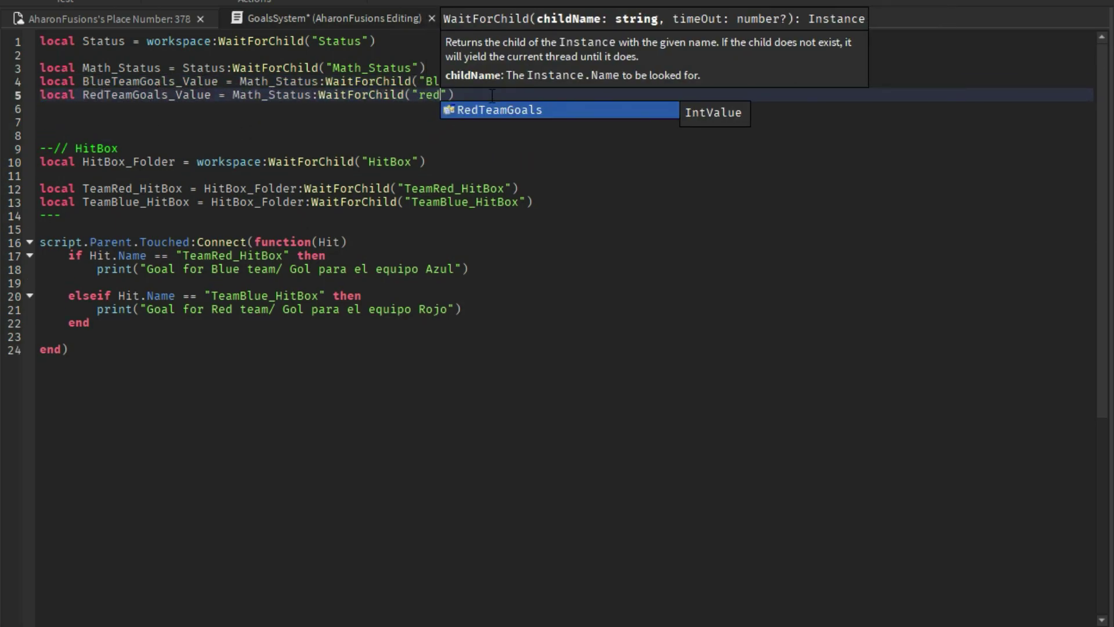
{"action": "left_click", "coordinate": [244, 175]}
{"action": "left_click", "coordinate": [119, 121]}
{"action": "key", "text": "Delete"}
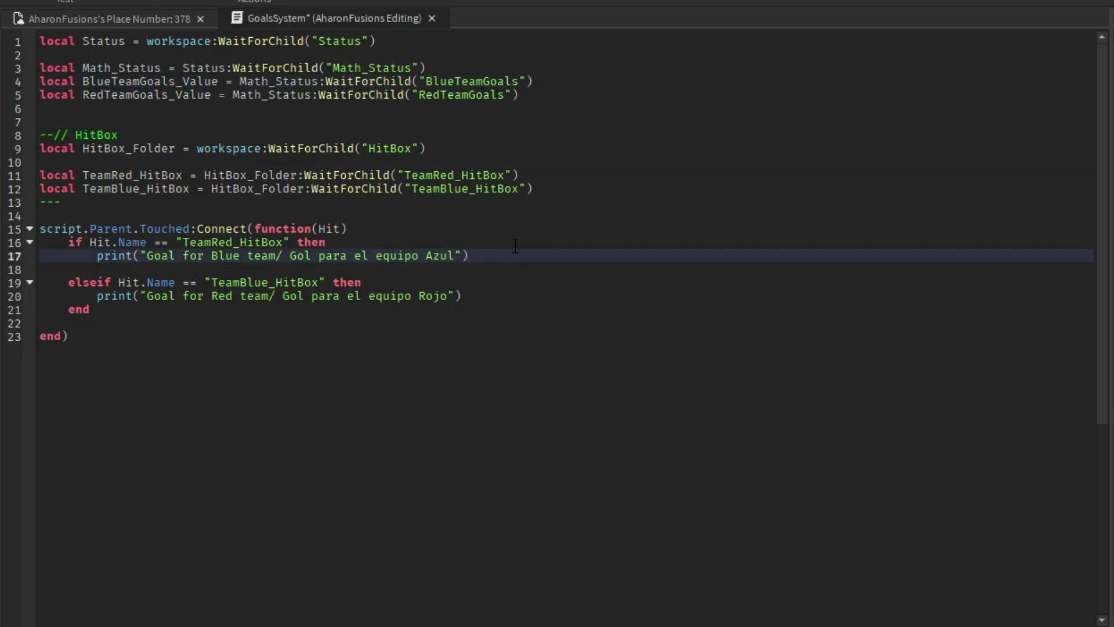
- Add BlueTeamGoals_Value += 1 to the TeamRed_HitBox branch and RedTeamGoals_Value += 1 to the TeamBlue_HitBox branch
{"action": "key", "text": "Return"}
{"action": "type", "text": "BlueTeamGoals_Value += 1"}
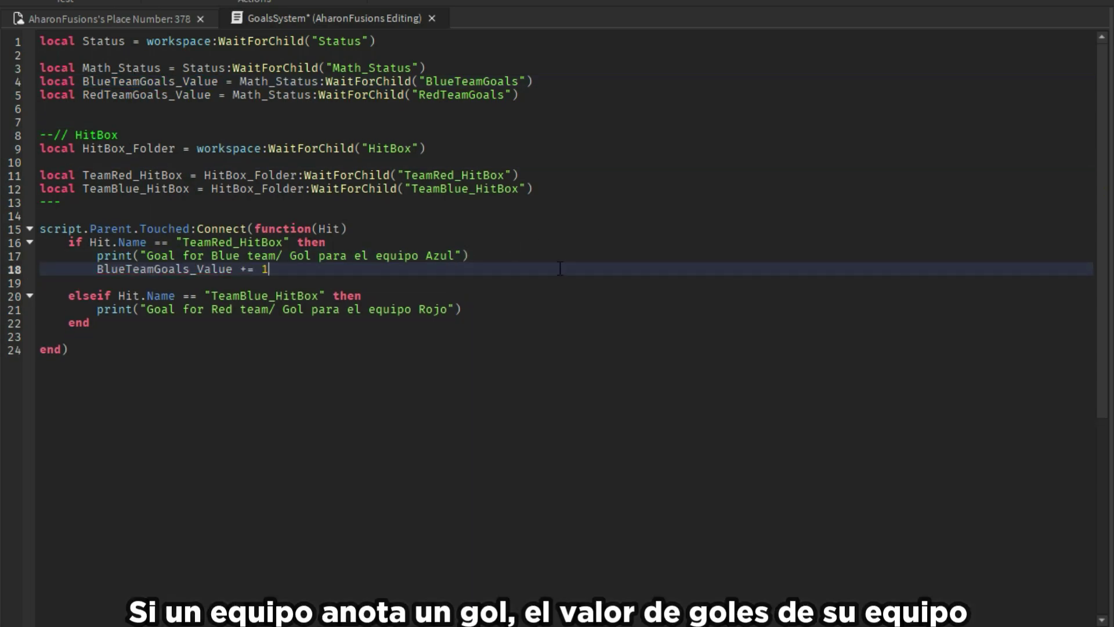
{"action": "triple_click", "coordinate": [180, 269]}
{"action": "key", "text": "ctrl+c"}
{"action": "left_click", "coordinate": [487, 313]}
{"action": "key", "text": "Return"}
{"action": "key", "text": "ctrl+v"}
{"action": "double_click", "coordinate": [230, 323]}
{"action": "type", "text": "red"}
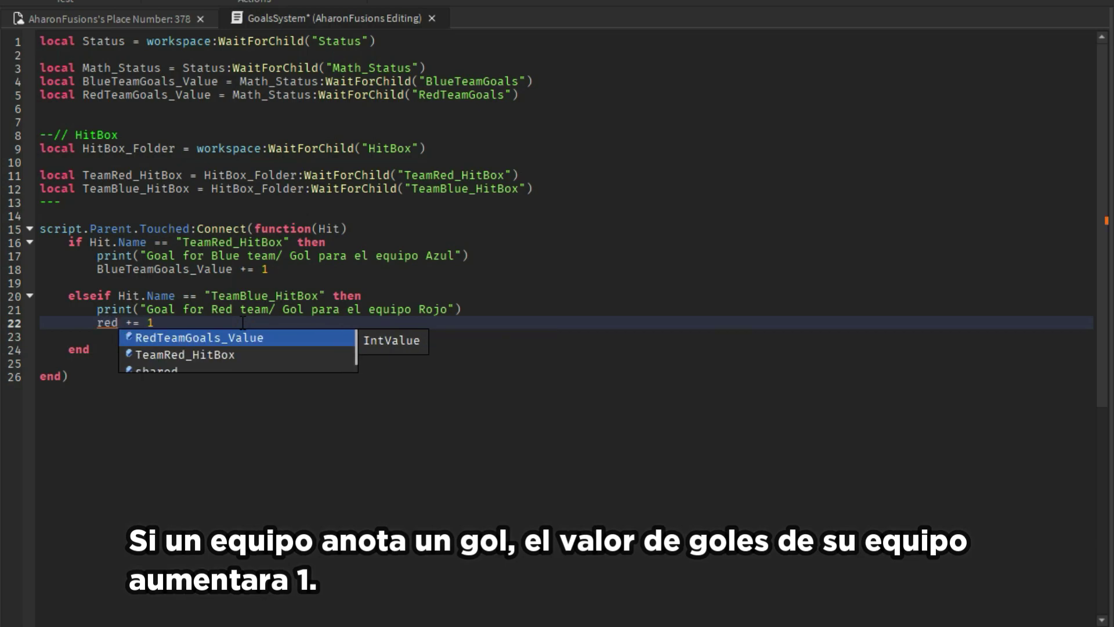
- Append .Value to both goal counters in the increment lines and remove the blank line below the red one
{"action": "type", "text": ".Value"}
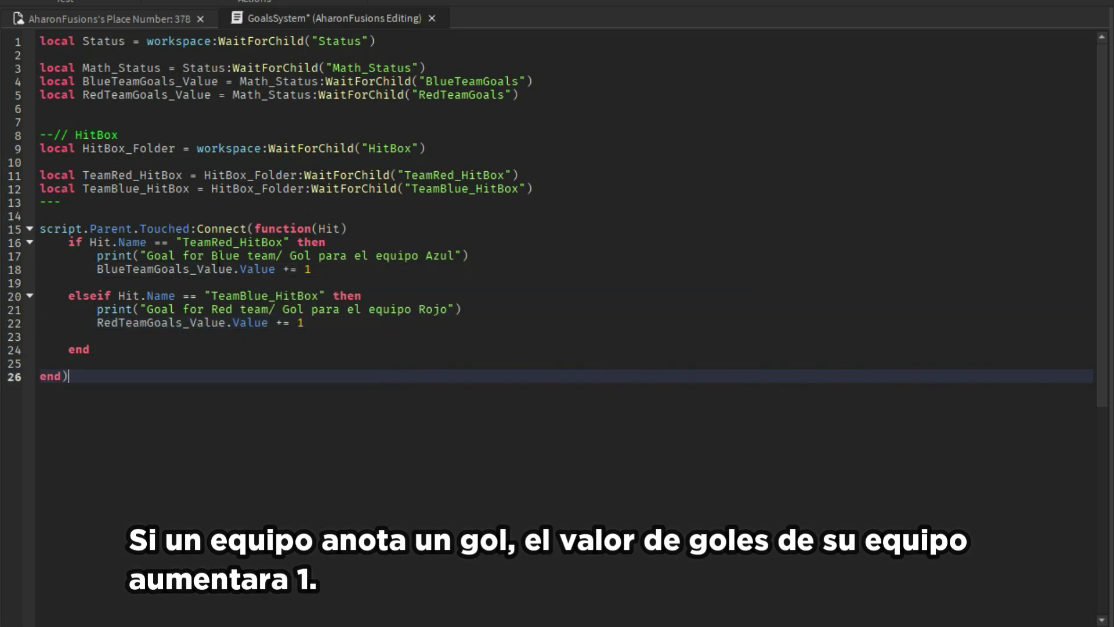
{"action": "key", "text": "Down"}
{"action": "key", "text": "BackSpace"}
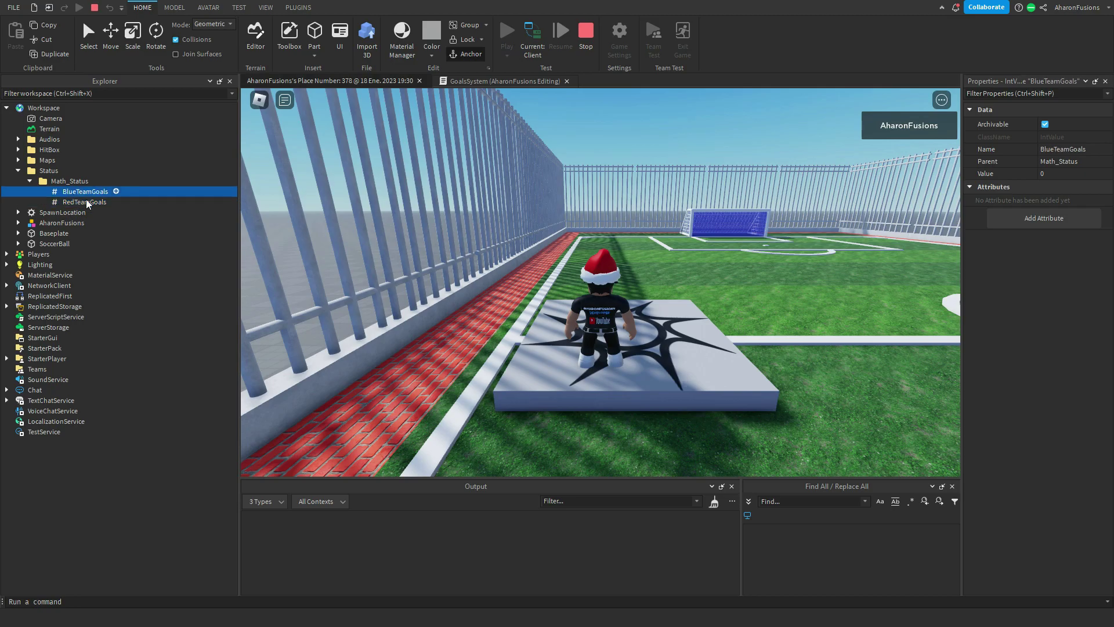
- Play-test the score counter by pushing the ball from the centre circle toward the red goal with BlueTeamGoals selected
{"action": "right_click_drag", "start_coordinate": [528, 241], "coordinate": [528, 242]}
{"action": "key", "text": "w"}
{"action": "key", "text": "shift"}
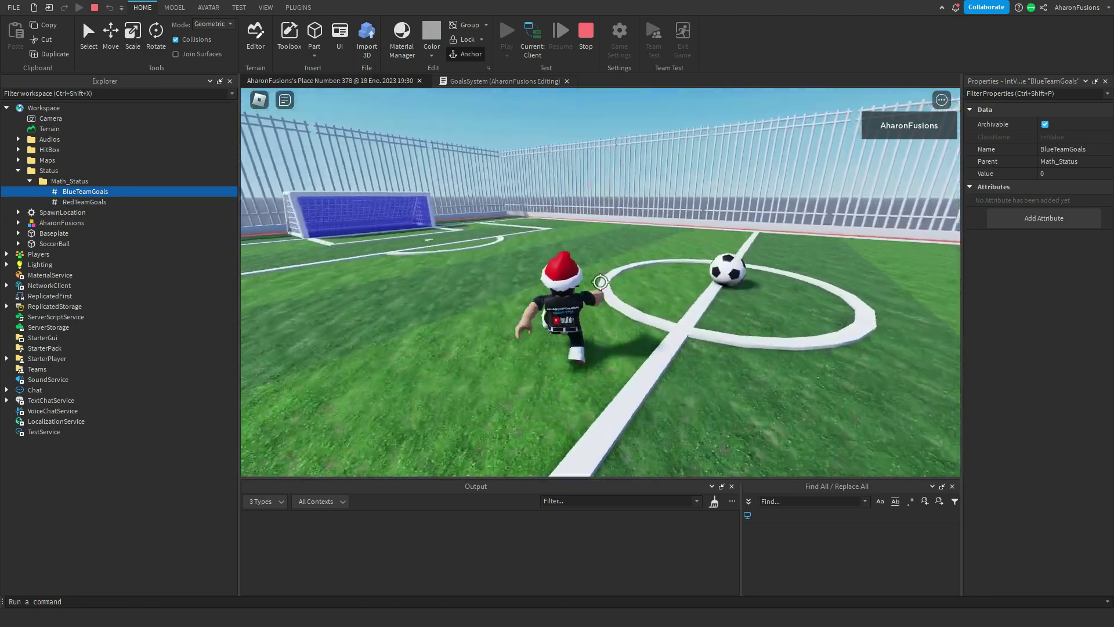
{"action": "key", "text": "a"}
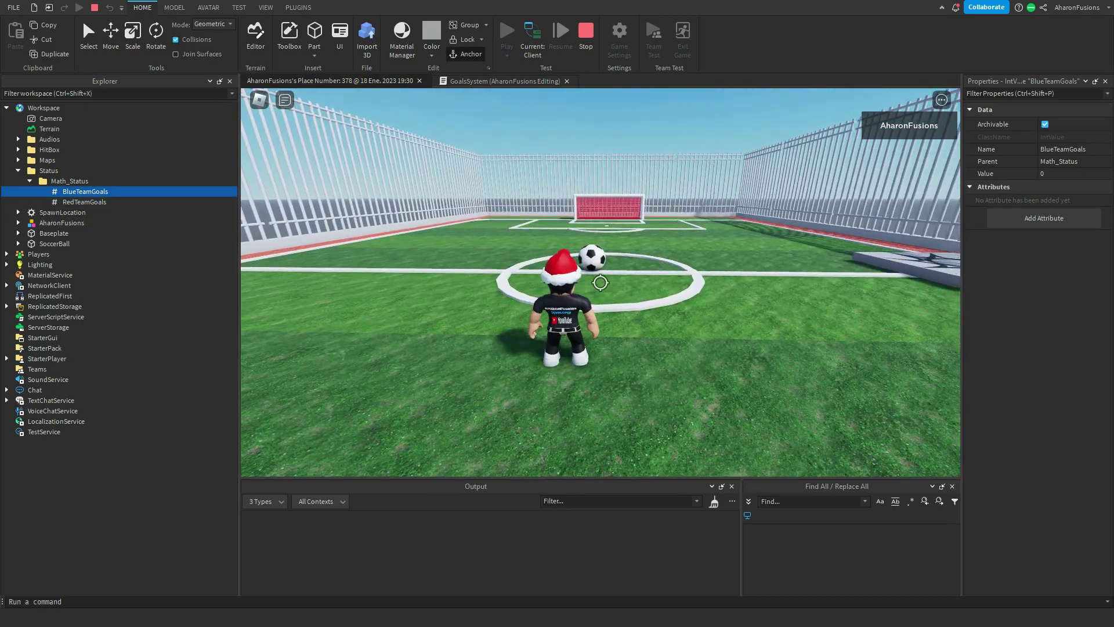
{"action": "key", "text": "shift"}
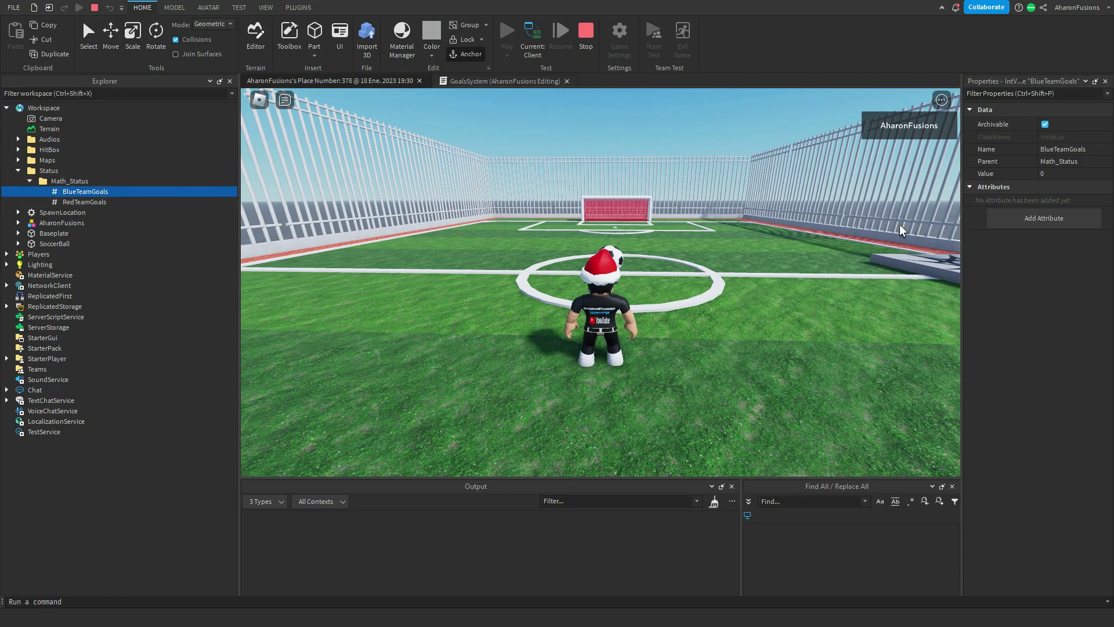
{"action": "key", "text": "shift"}
{"action": "key", "text": "w"}
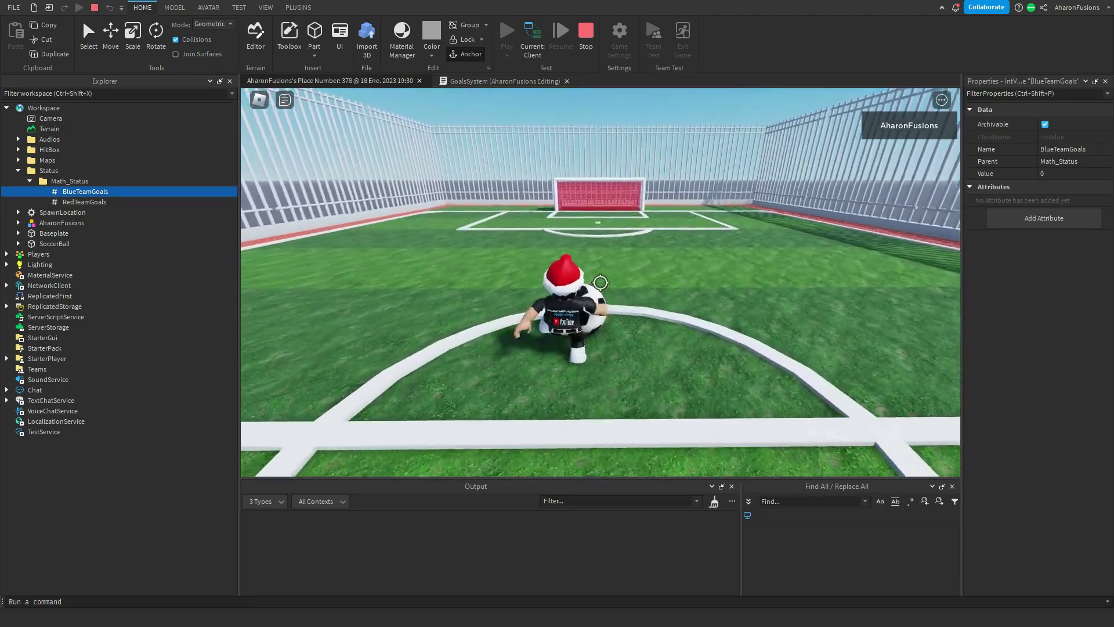
{"action": "key", "text": "w"}
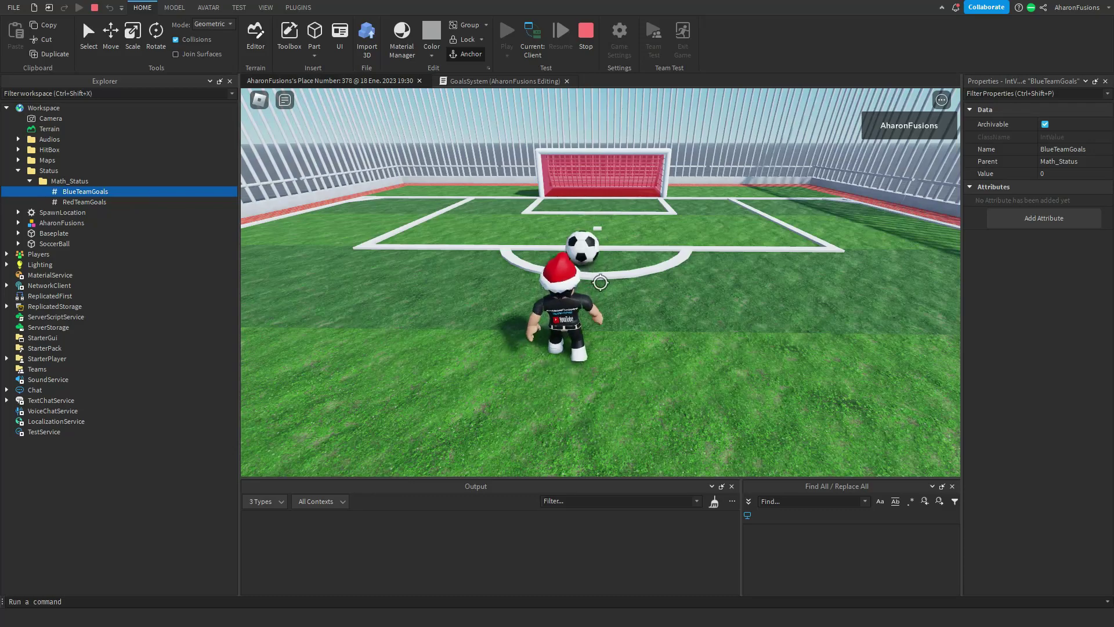
{"action": "key", "text": "shift"}
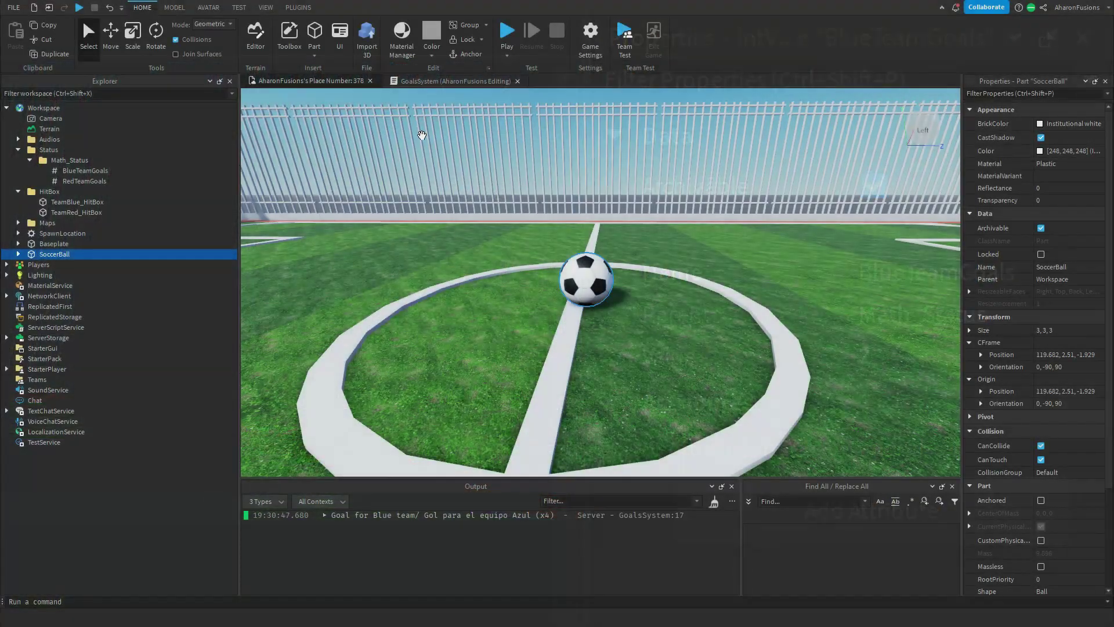
- Duplicate SoccerBall into ServerStorage and delete the TagList folder there
{"action": "key", "text": "ctrl+d"}
{"action": "left_click_drag", "start_coordinate": [68, 266], "coordinate": [100, 346]}
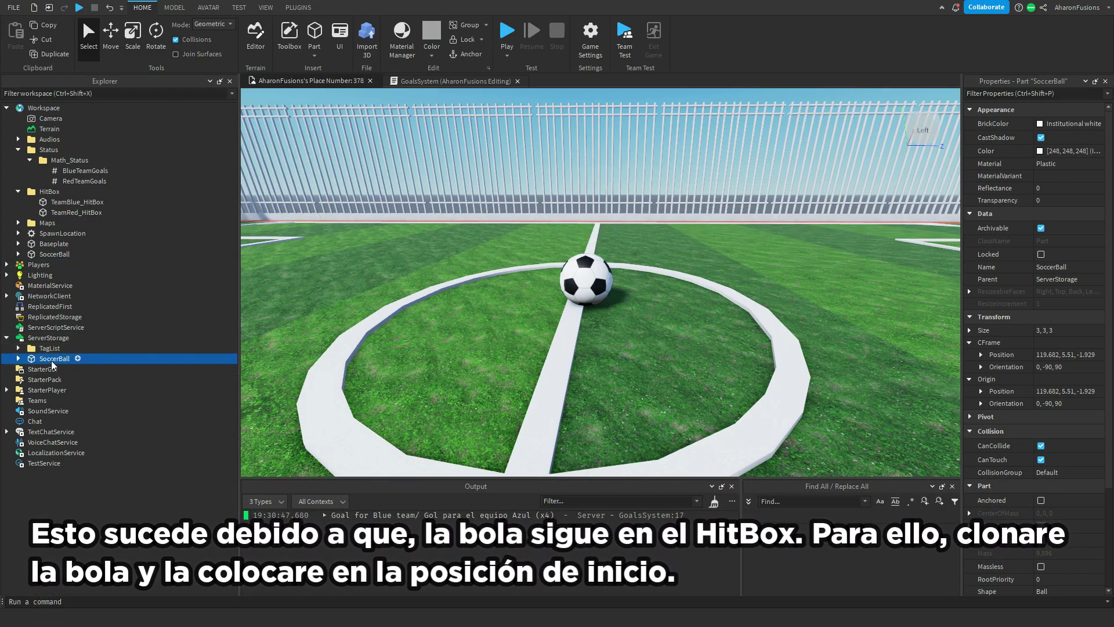
{"action": "left_click", "coordinate": [19, 348]}
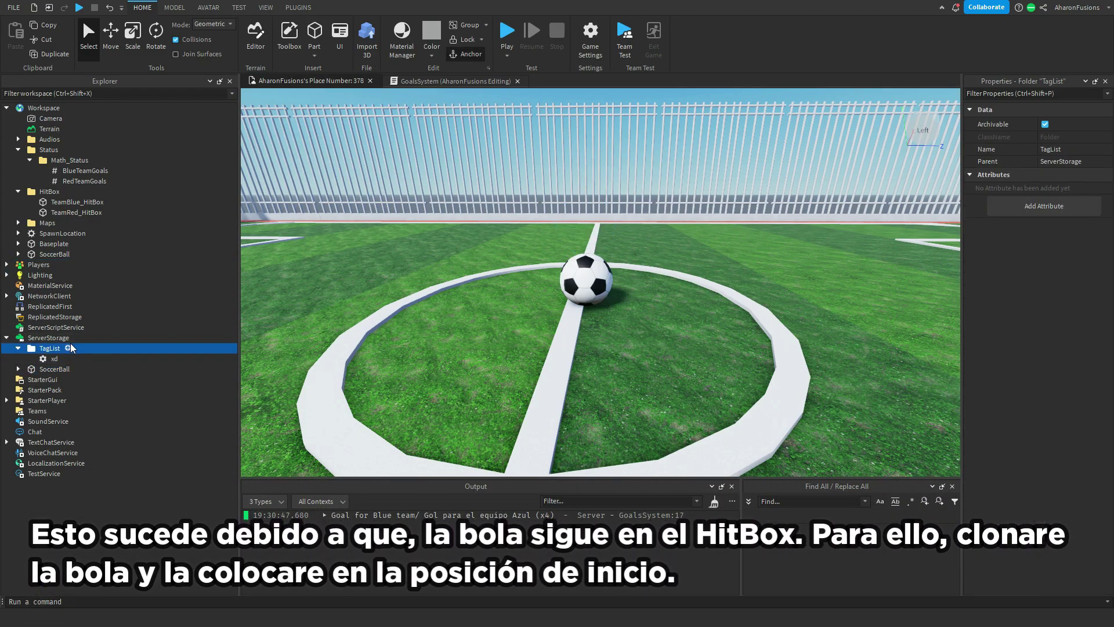
{"action": "key", "text": "Delete"}
- Under an "--I New Ball" comment in the TeamRed_HitBox branch, destroy workspace's SoccerBall if FindFirstChild finds it
{"action": "type", "text": "orkspace:FindFirstChild(\"SoccerBall\") then"}
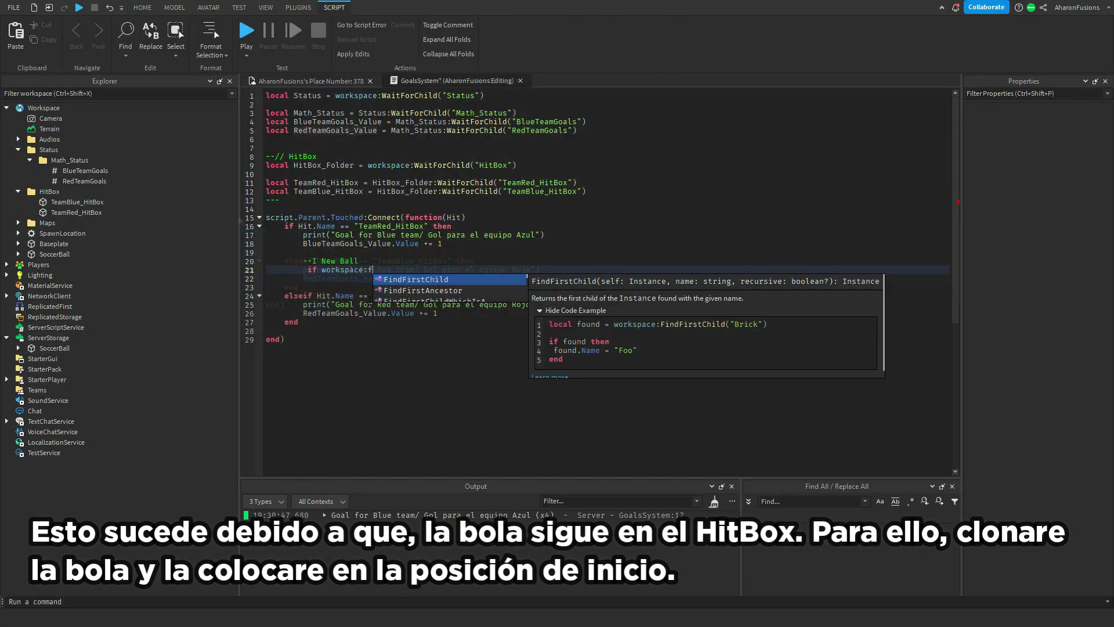
{"action": "key", "text": "Return"}
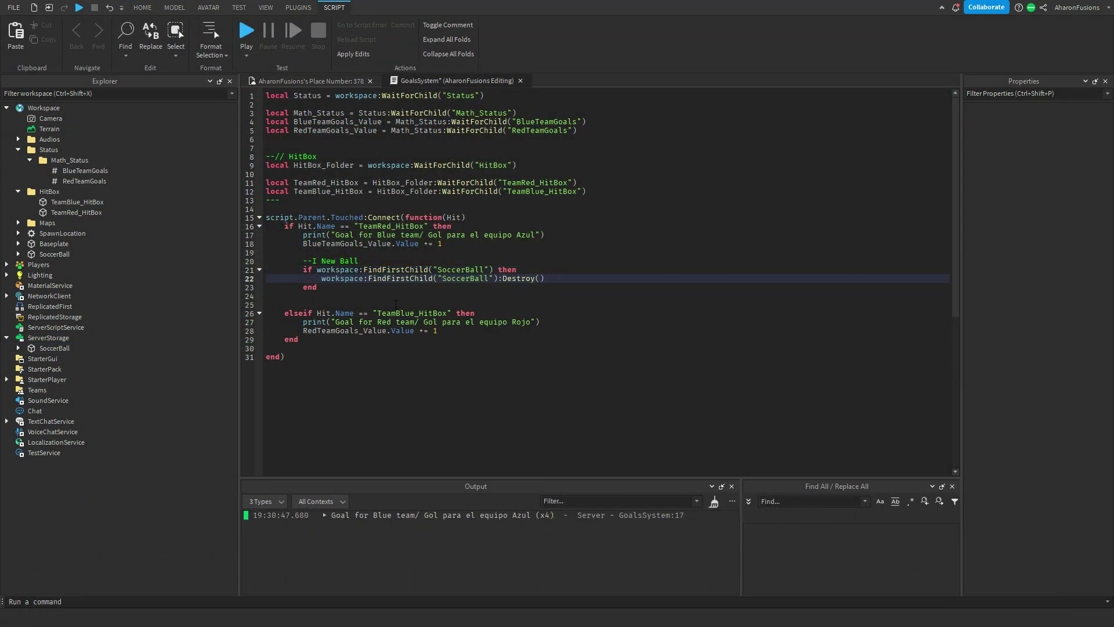
{"action": "key", "text": "Down"}
{"action": "key", "text": "End"}
- Below the destroy check, declare local SoccerBall = game.ServerStorage.SoccerBall:Clone()
{"action": "key", "text": "Return"}
{"action": "key", "text": "Return"}
{"action": "type", "text": "local SoccerBall = wor"}
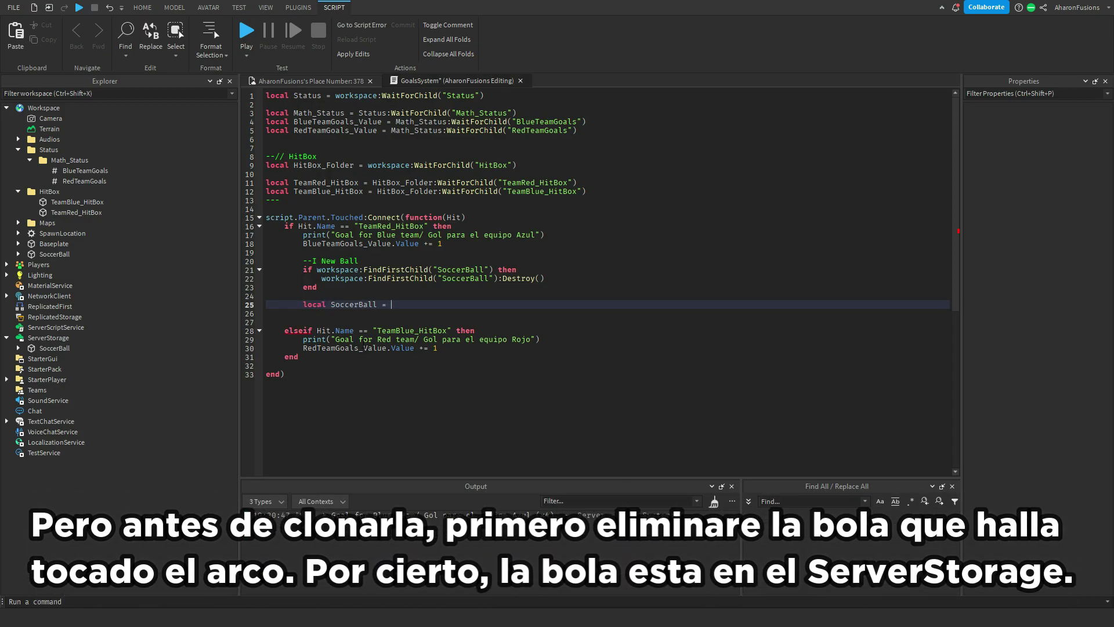
{"action": "type", "text": "ServerStorage.SoccerBall"}
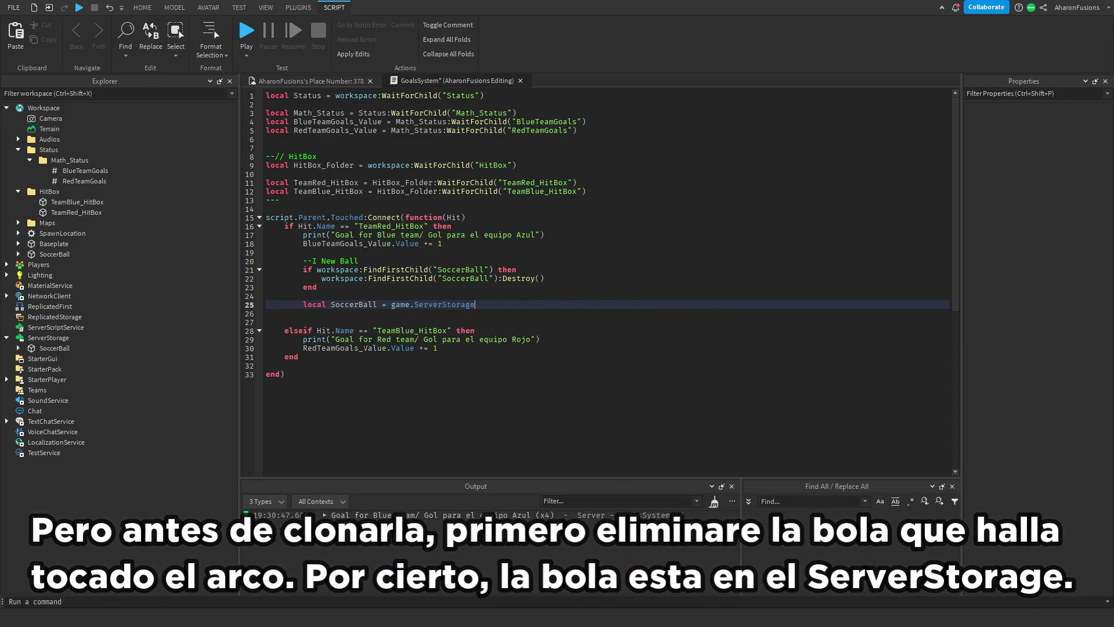
{"action": "left_click", "coordinate": [55, 348]}
{"action": "left_click", "coordinate": [634, 302]}
{"action": "type", "text": ":Clone()"}
{"action": "key", "text": "Return"}
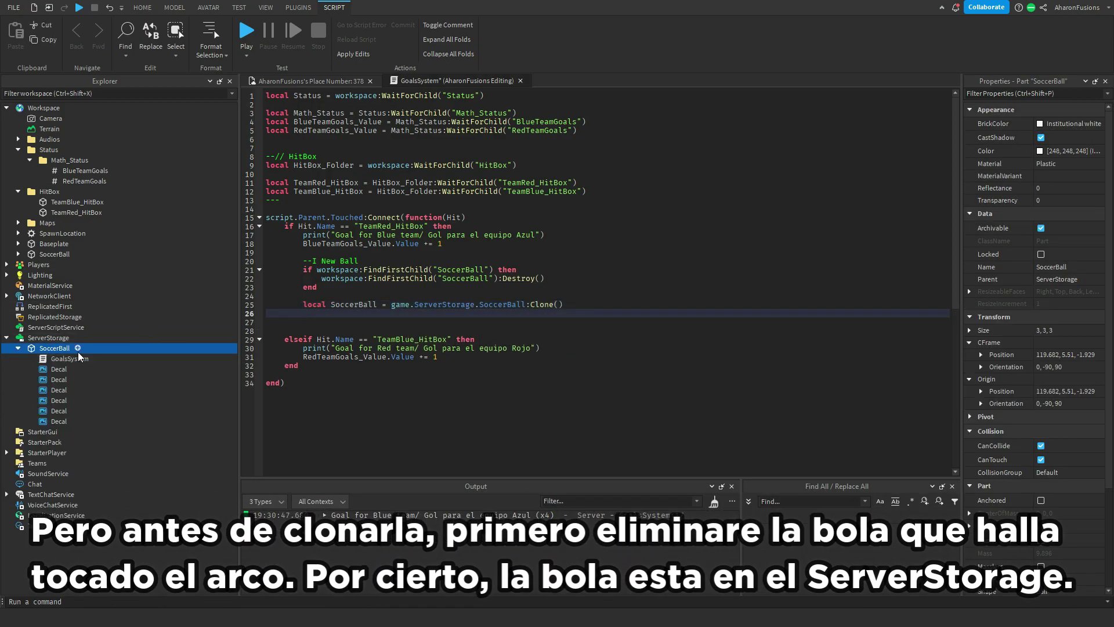
- Parent the cloned SoccerBall to workspace and set its Position to SoccerBall.MainPosition.Value
{"action": "left_click", "coordinate": [58, 368]}
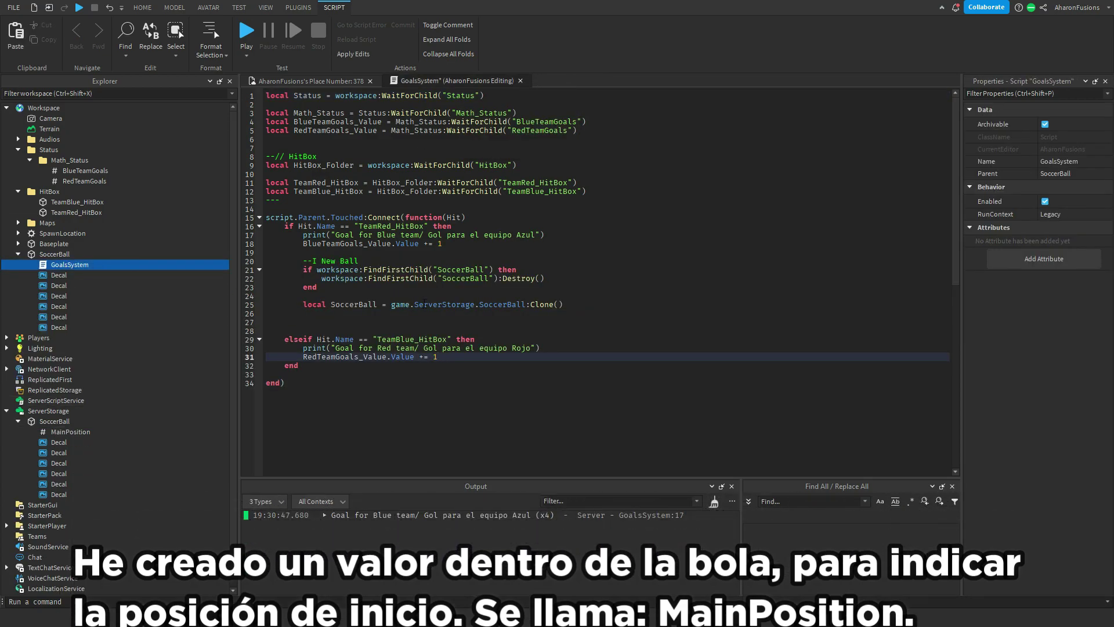
{"action": "key", "text": "Return"}
{"action": "type", "text": "SoccerBall.Parent = workspace"}
{"action": "key", "text": "Return"}
{"action": "type", "text": "soce"}
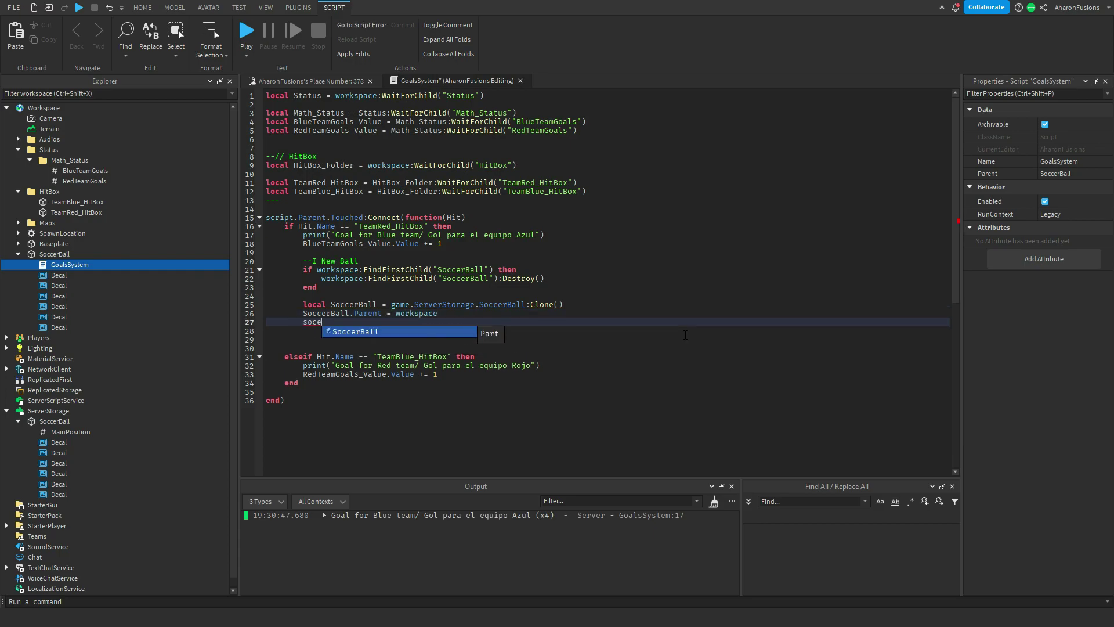
{"action": "type", "text": "SoccerBall.MainPosition.v"}
- Close the New Ball block with "--" and copy the whole block into the TeamBlue_HitBox branch
{"action": "left_click_drag", "start_coordinate": [540, 322], "coordinate": [304, 270]}
{"action": "left_click", "coordinate": [450, 323]}
{"action": "left_click", "coordinate": [406, 331]}
{"action": "type", "text": "--"}
{"action": "left_click_drag", "start_coordinate": [313, 332], "coordinate": [303, 261]}
{"action": "key", "text": "ctrl+x"}
{"action": "key", "text": "ctrl+z"}
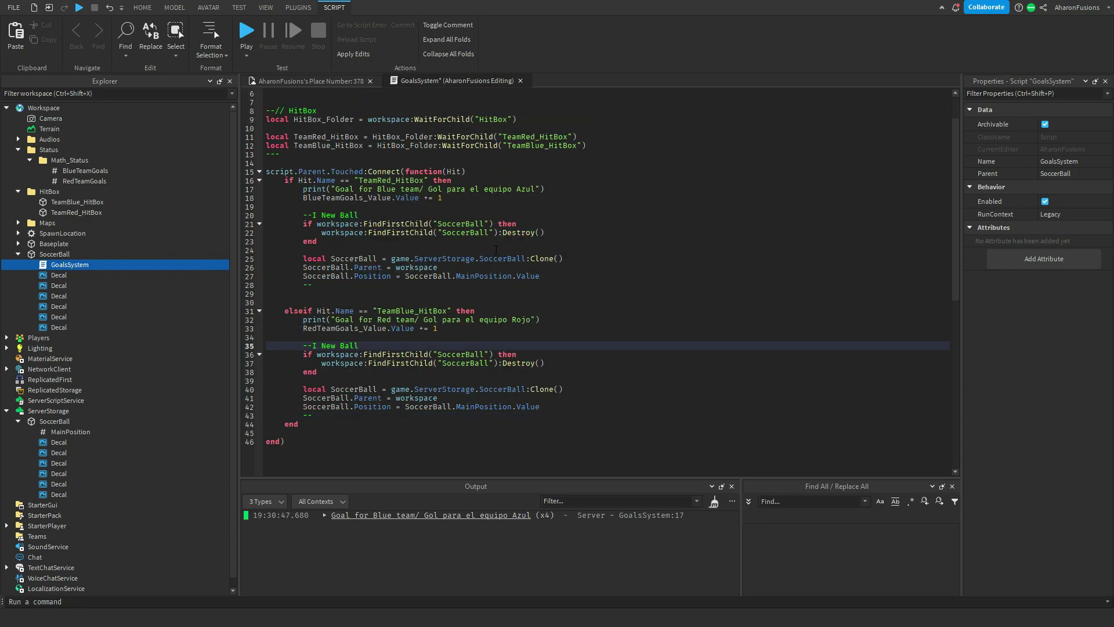
- Copy the GoalsSystem script into the ServerStorage SoccerBall and the MainPosition value into the Workspace SoccerBall
{"action": "left_click", "coordinate": [311, 80]}
{"action": "left_click", "coordinate": [62, 265]}
{"action": "key", "text": "ctrl+d"}
{"action": "mouse_move", "coordinate": [64, 275]}
{"action": "left_mouse_down"}
{"action": "mouse_move", "coordinate": [153, 341]}
{"action": "mouse_move", "coordinate": [112, 433]}
{"action": "mouse_move", "coordinate": [71, 445]}
{"action": "mouse_move", "coordinate": [61, 255]}
{"action": "left_mouse_up"}
{"action": "left_click", "coordinate": [68, 442]}
{"action": "key", "text": "ctrl+d"}
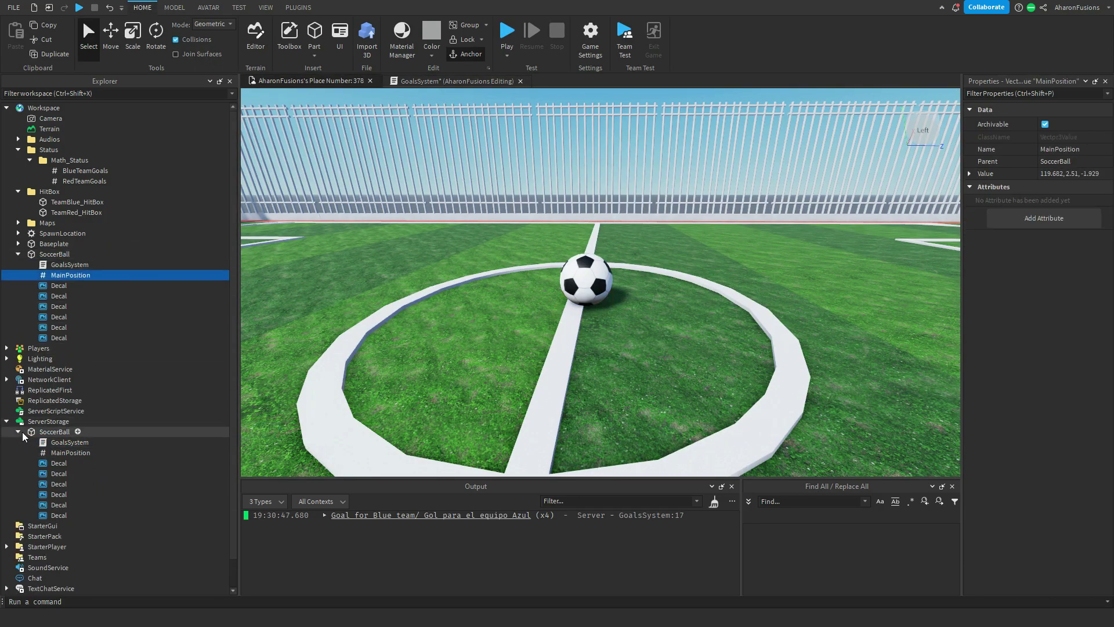
- Playtest the game by pushing the ball from the centre circle into the blue goal
{"action": "left_click", "coordinate": [18, 254]}
{"action": "scroll", "coordinate": [825, 256], "scroll_direction": "down", "scroll_amount": 1}
{"action": "scroll", "coordinate": [601, 325], "scroll_direction": "up", "scroll_amount": 4}
{"action": "scroll", "coordinate": [600, 325], "scroll_direction": "down", "scroll_amount": 5}
{"action": "right_click_drag", "start_coordinate": [600, 324], "coordinate": [606, 308]}
{"action": "left_click", "coordinate": [511, 38]}
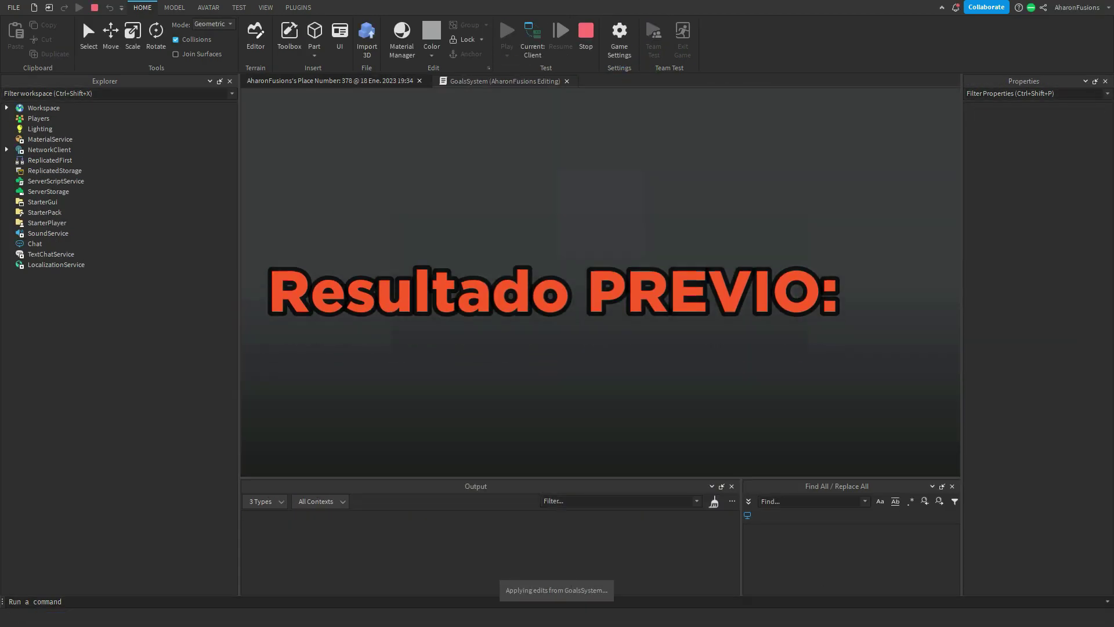
{"action": "key", "text": "shift"}
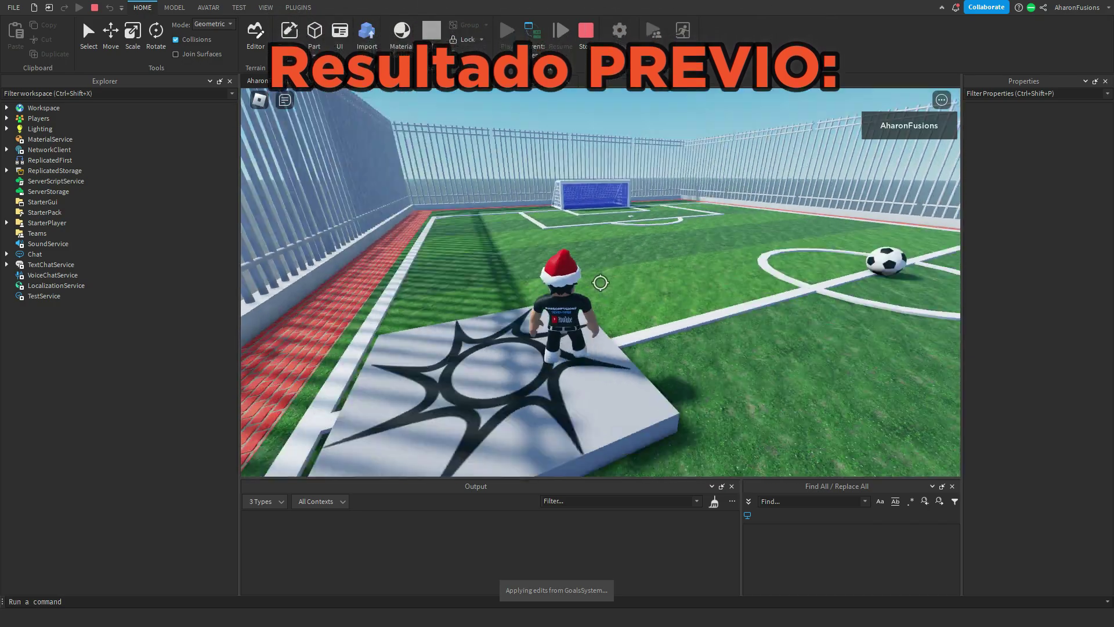
{"action": "key", "text": "w"}
{"action": "key", "text": "w"}
{"action": "key", "text": "space"}
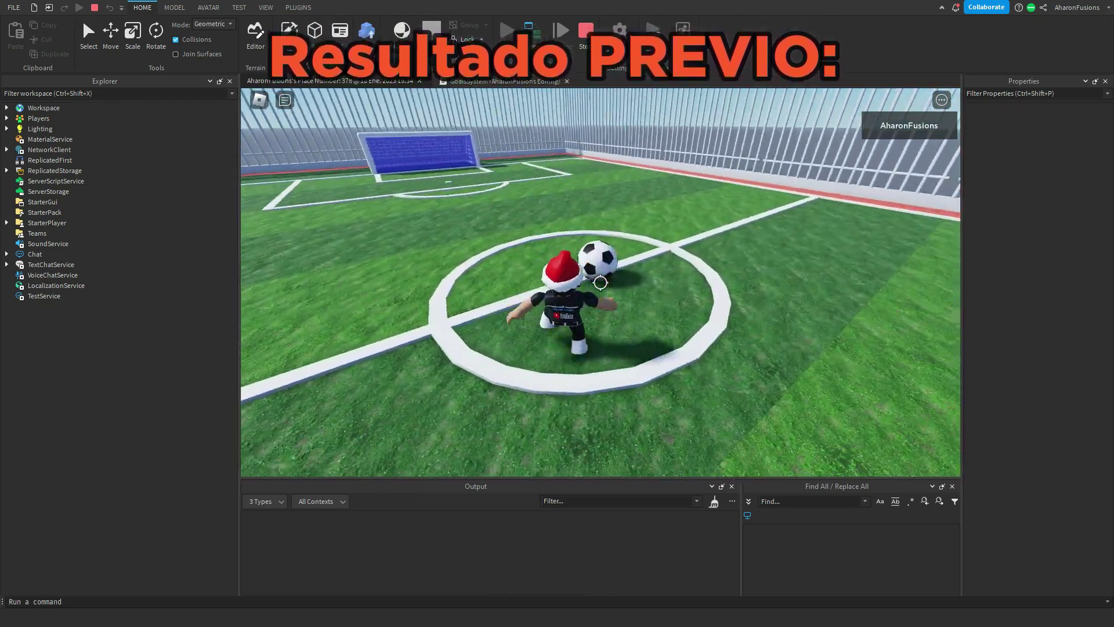
{"action": "key", "text": "w"}
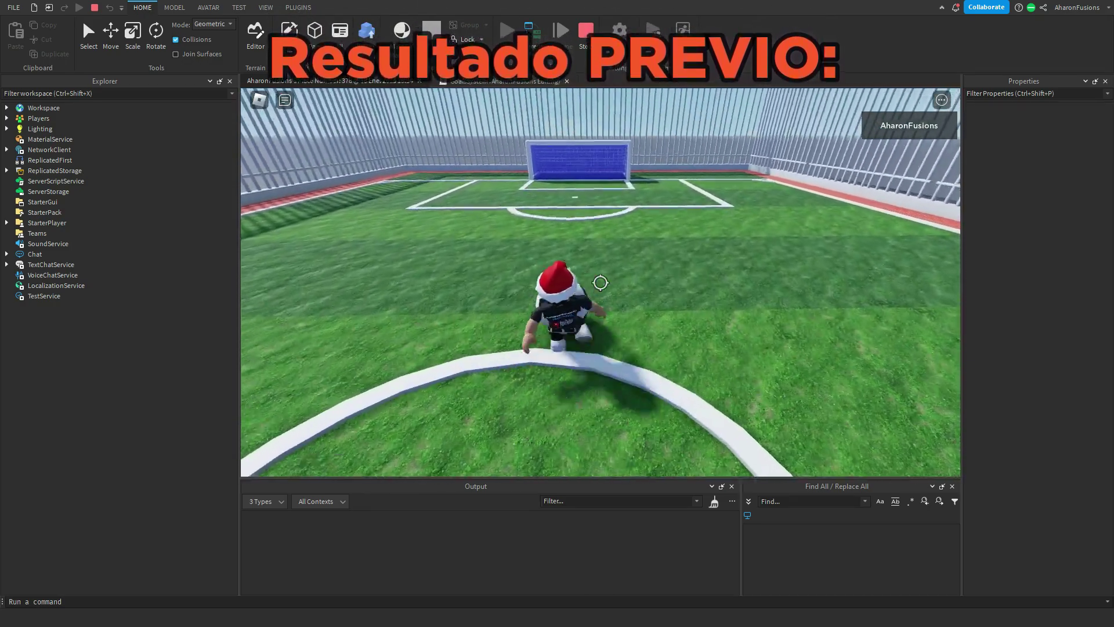
{"action": "key", "text": "w"}
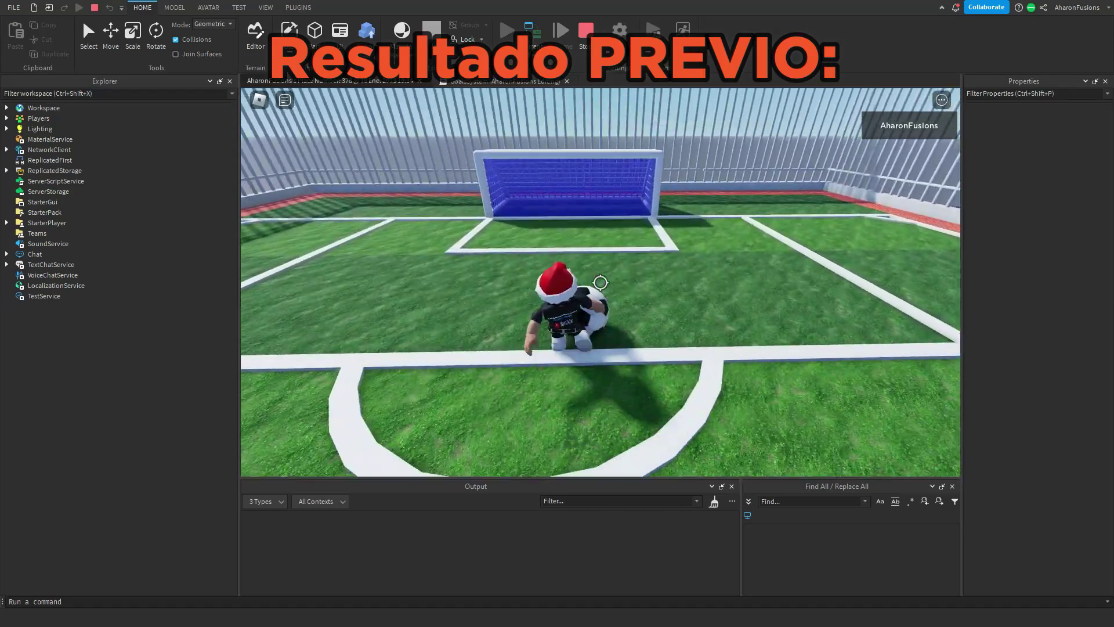
{"action": "key", "text": "s"}
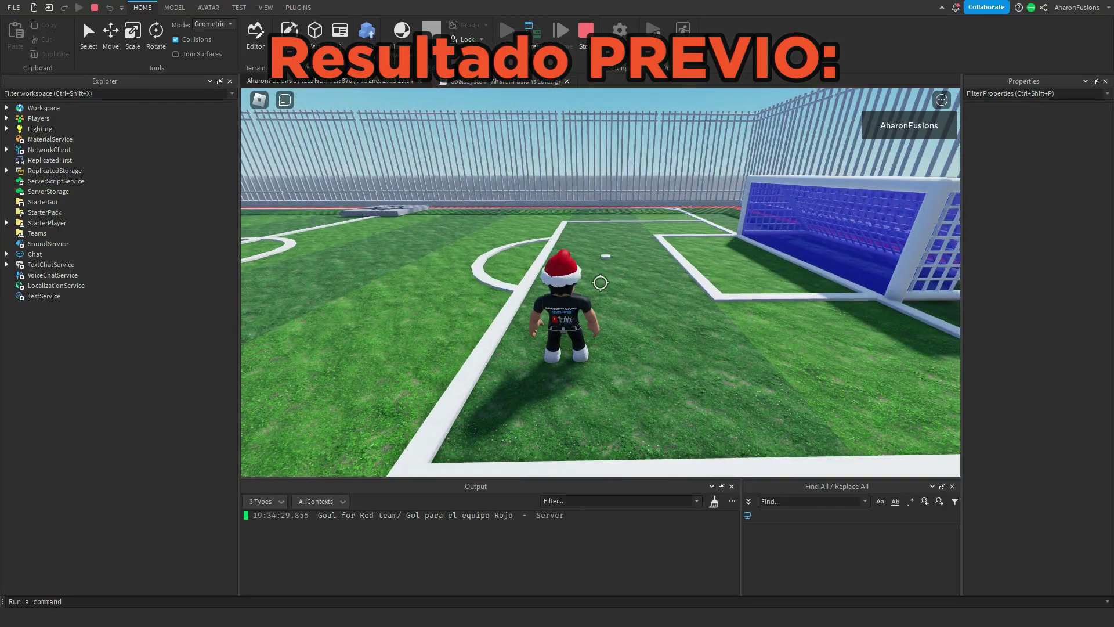
- Run back to the respawned ball and push it into the red goal
{"action": "key", "text": "w"}
{"action": "key", "text": "shift"}
{"action": "key", "text": "space"}
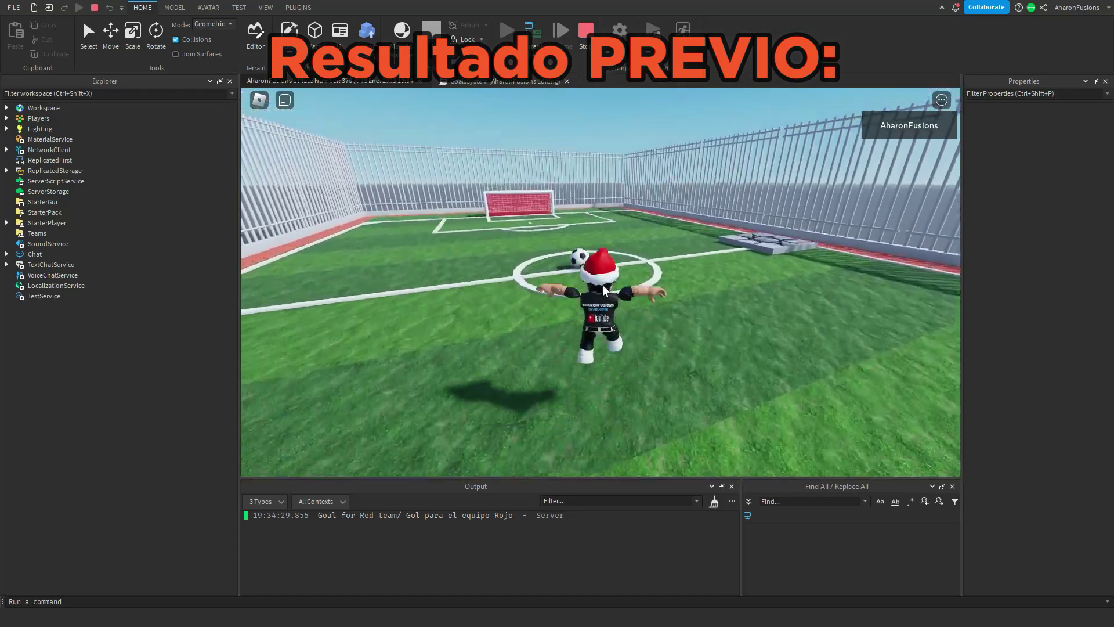
{"action": "key", "text": "w"}
{"action": "key", "text": "shift"}
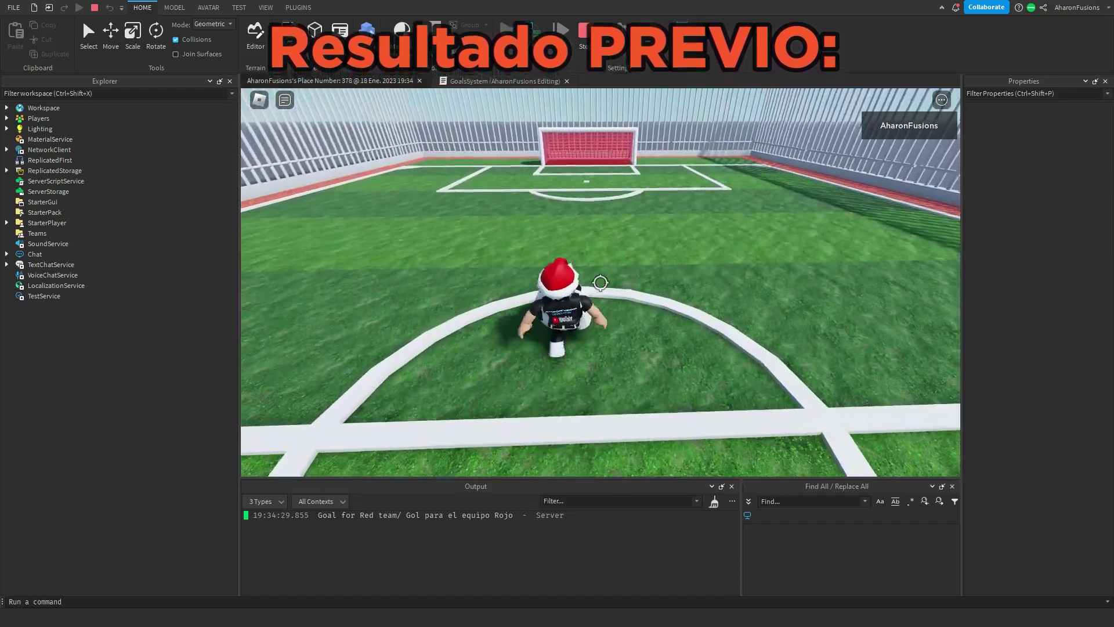
{"action": "key", "text": "w"}
{"action": "key", "text": "shift"}
{"action": "key", "text": "s"}
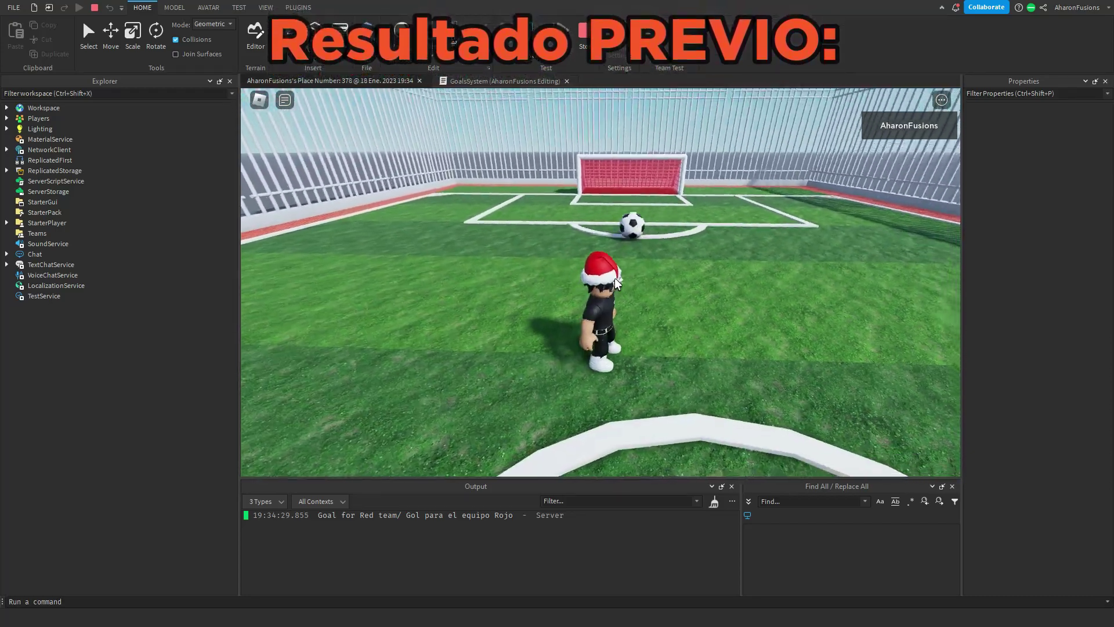
{"action": "key", "text": "w"}
{"action": "key", "text": "shift"}
- Send the "/e dance" emote command in the game chat
{"action": "type", "text": "/e danc"}
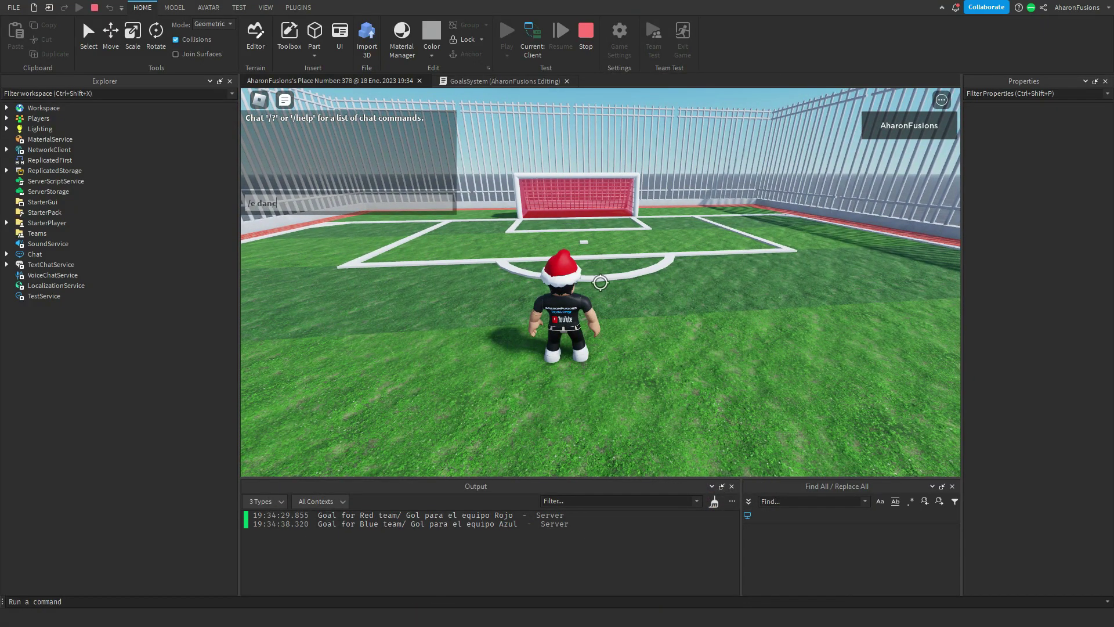
{"action": "type", "text": "e"}
{"action": "key", "text": "Return"}
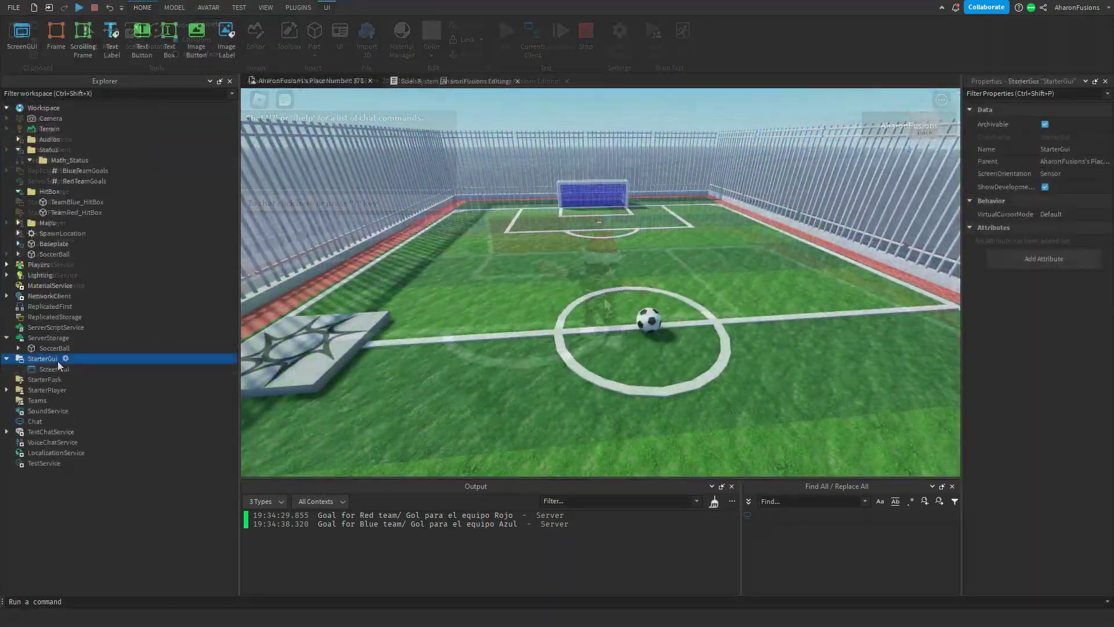
- Rename the ScreenGui in StarterGui to GoalScores and add a MainFrame of about 0.227 by 0.102 scale in the game view's upper-left corner
{"action": "left_click", "coordinate": [55, 370]}
{"action": "type", "text": "GoalsScores"}
{"action": "key", "text": "Return"}
{"action": "left_click", "coordinate": [80, 369]}
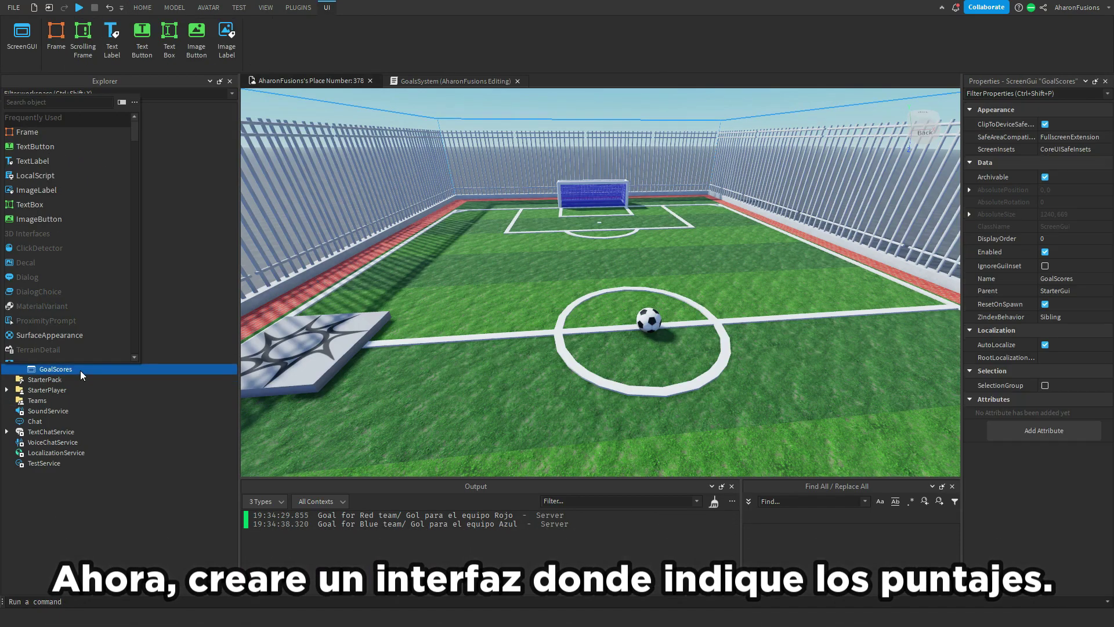
{"action": "left_click", "coordinate": [26, 132]}
{"action": "left_click_drag", "start_coordinate": [319, 165], "coordinate": [425, 157]}
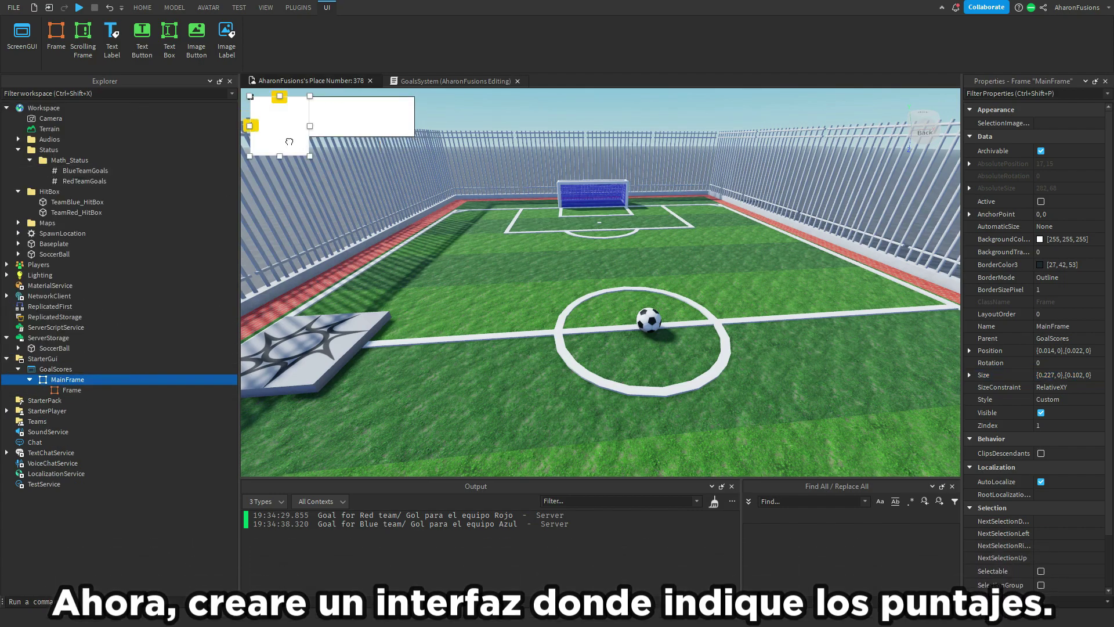
- Fit the inner frame into one half of MainFrame, then duplicate it and place the copy beside it
{"action": "left_click_drag", "start_coordinate": [289, 142], "coordinate": [302, 140]}
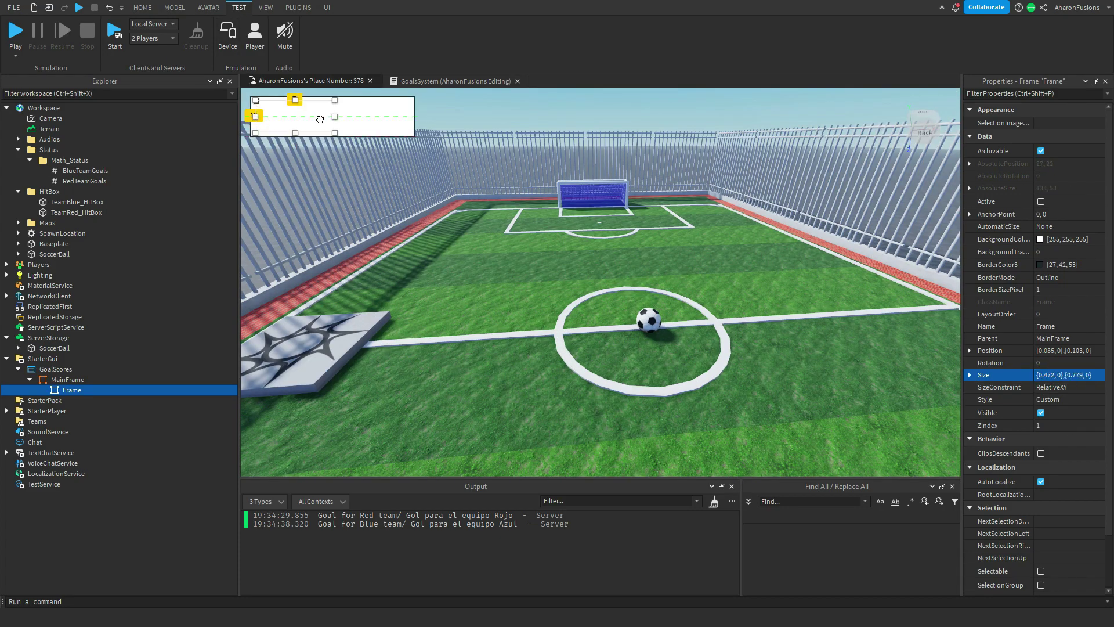
{"action": "key", "text": "ctrl+d"}
{"action": "left_click_drag", "start_coordinate": [320, 118], "coordinate": [374, 119]}
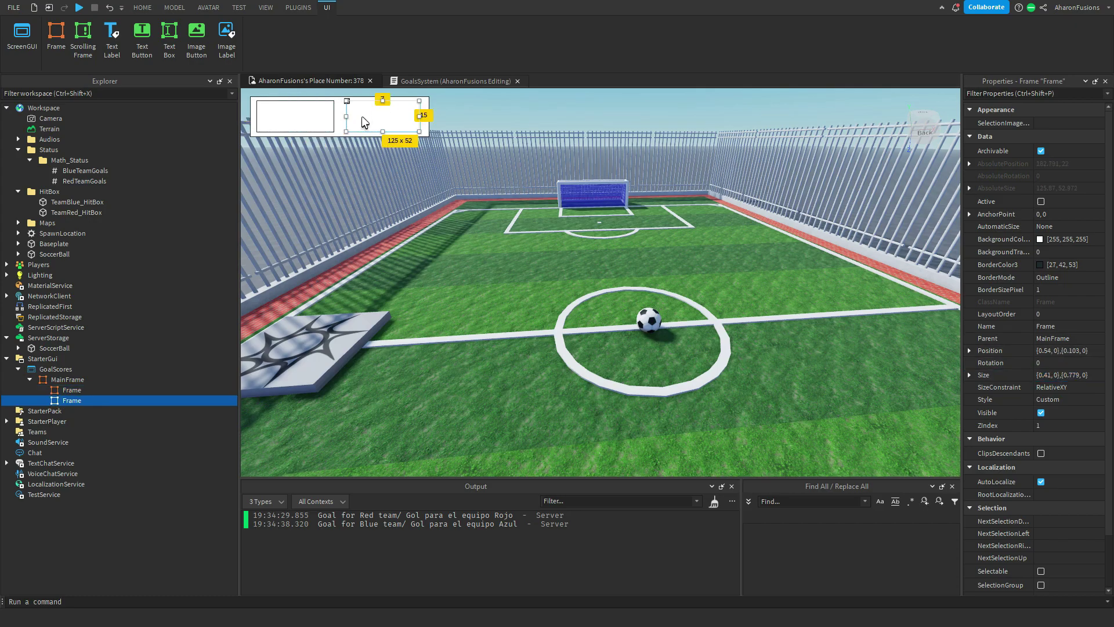
{"action": "left_click", "coordinate": [473, 139]}
{"action": "left_click", "coordinate": [29, 233]}
- Rename the two inner frames RedTeam and BlueTeam, and set RedTeam's background colour to 255, 0, 0
{"action": "left_click", "coordinate": [72, 400]}
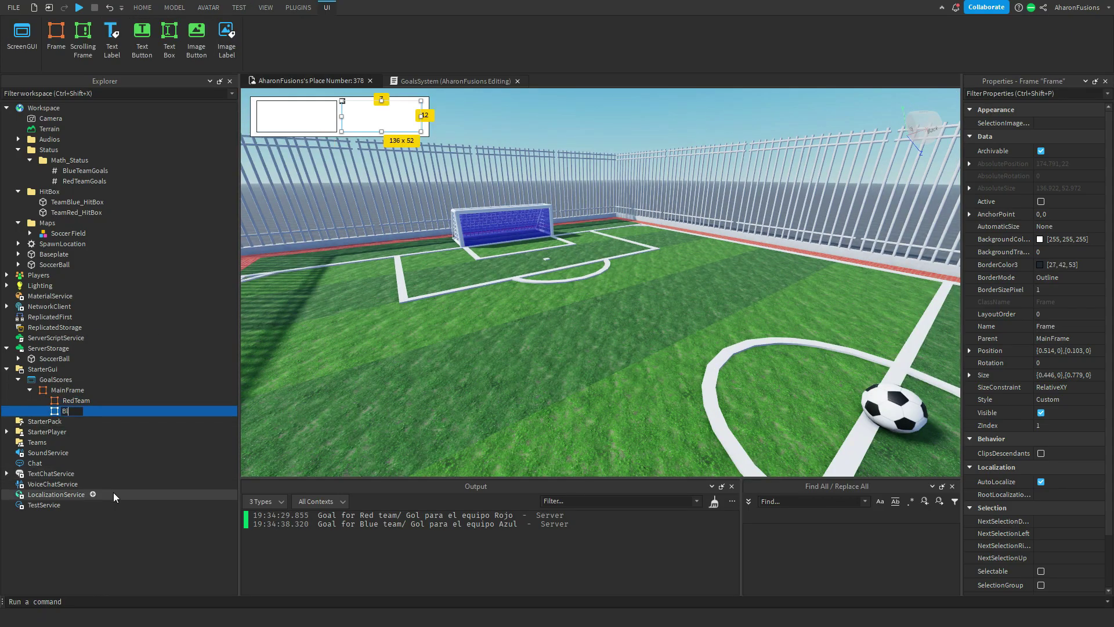
{"action": "type", "text": "ueTeam"}
{"action": "key", "text": "Return"}
{"action": "key", "text": "Up"}
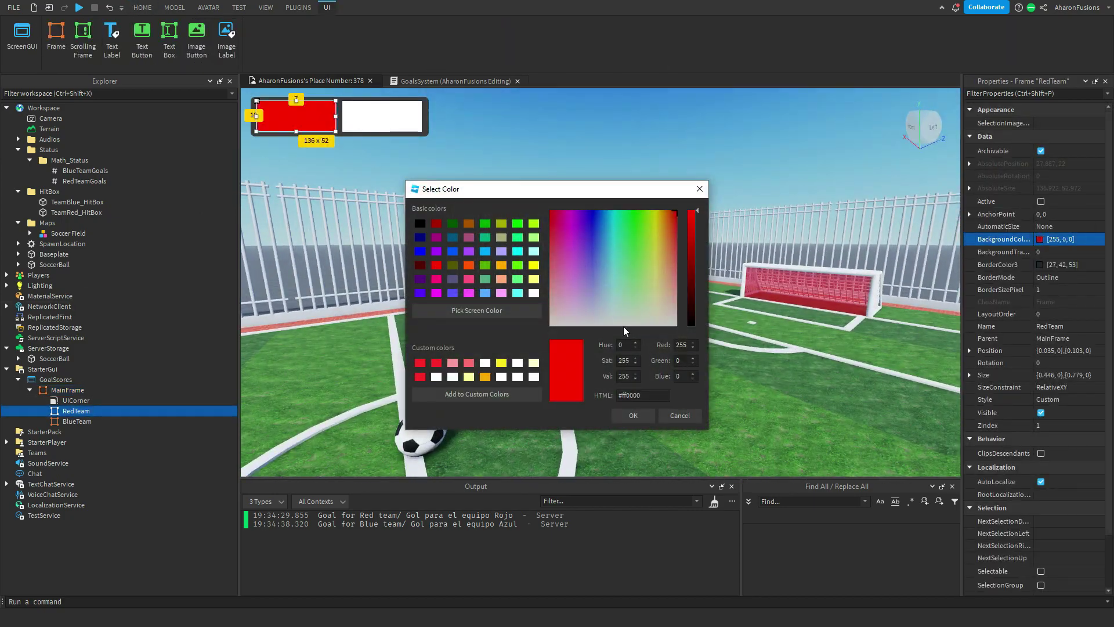
{"action": "left_click", "coordinate": [630, 415]}
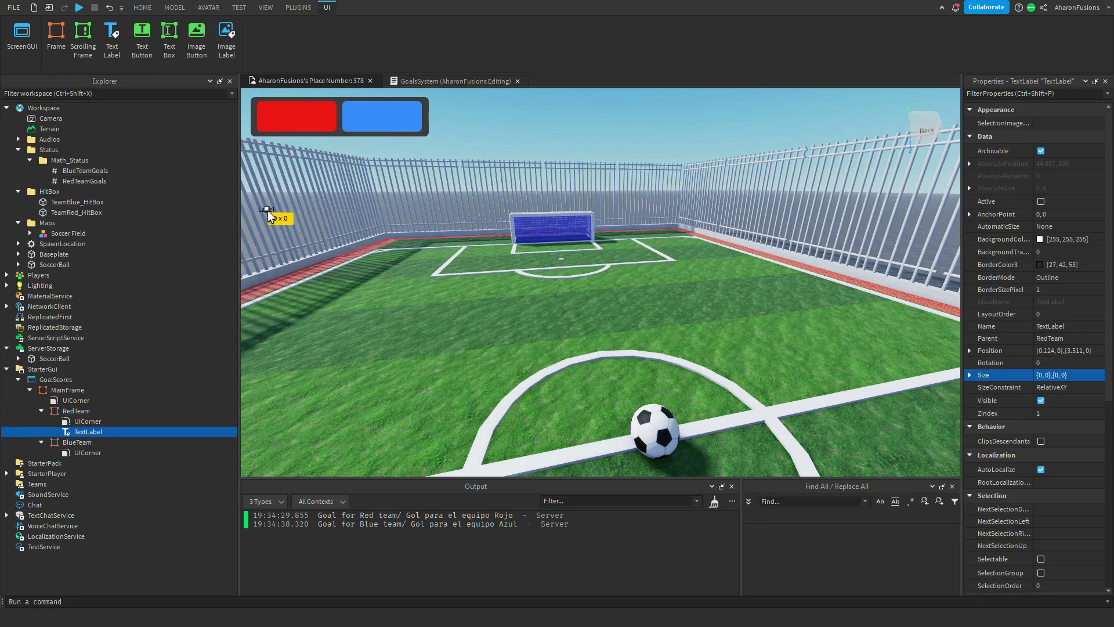
- Fit a text label in RedTeam reading "RedTeam: 0" in scaled white Gotham SSm Bold, and rename it Text
{"action": "left_click_drag", "start_coordinate": [267, 209], "coordinate": [324, 249]}
{"action": "type", "text": "sc"}
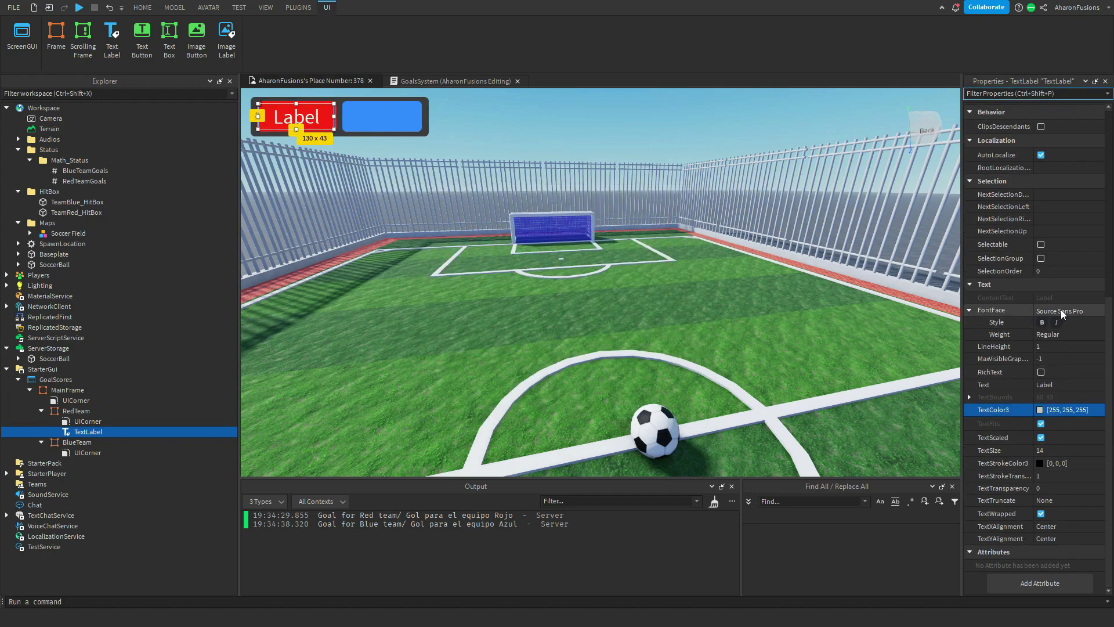
{"action": "type", "text": "RedTeam: 0"}
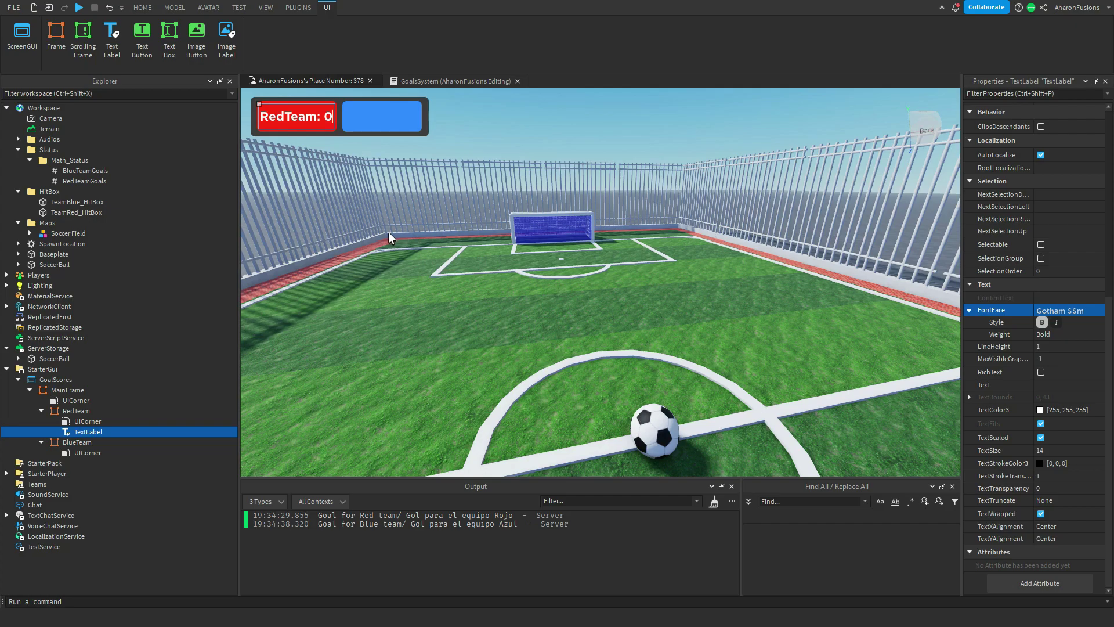
{"action": "key", "text": "Return"}
{"action": "key", "text": "F2"}
{"action": "type", "text": "Text"}
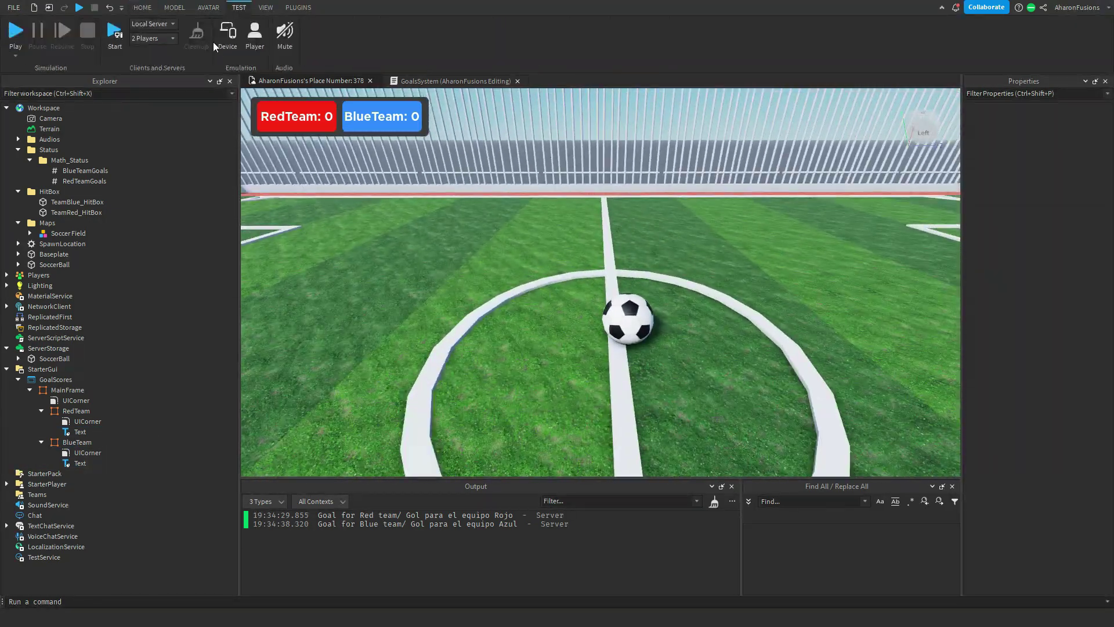
- Preview the score interface on several emulated devices
{"action": "left_click", "coordinate": [223, 42]}
{"action": "left_click", "coordinate": [510, 96]}
{"action": "left_click", "coordinate": [511, 258]}
{"action": "left_click", "coordinate": [510, 95]}
{"action": "left_click", "coordinate": [509, 297]}
{"action": "left_click", "coordinate": [504, 95]}
{"action": "left_click", "coordinate": [482, 343]}
{"action": "left_click", "coordinate": [216, 38]}
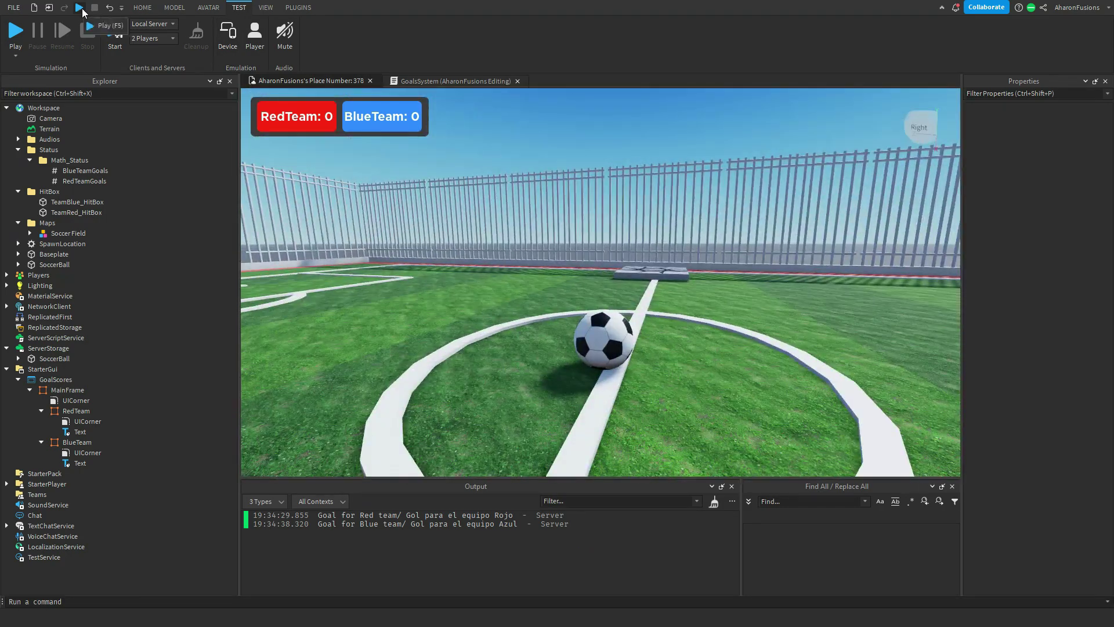
- Insert a Script into GoalScores and replace its default code with the Status, Math_Status and team goal value variables from GoalsSystem
{"action": "left_click", "coordinate": [42, 410]}
{"action": "left_click", "coordinate": [68, 389]}
{"action": "left_click", "coordinate": [57, 380]}
{"action": "left_click", "coordinate": [79, 379]}
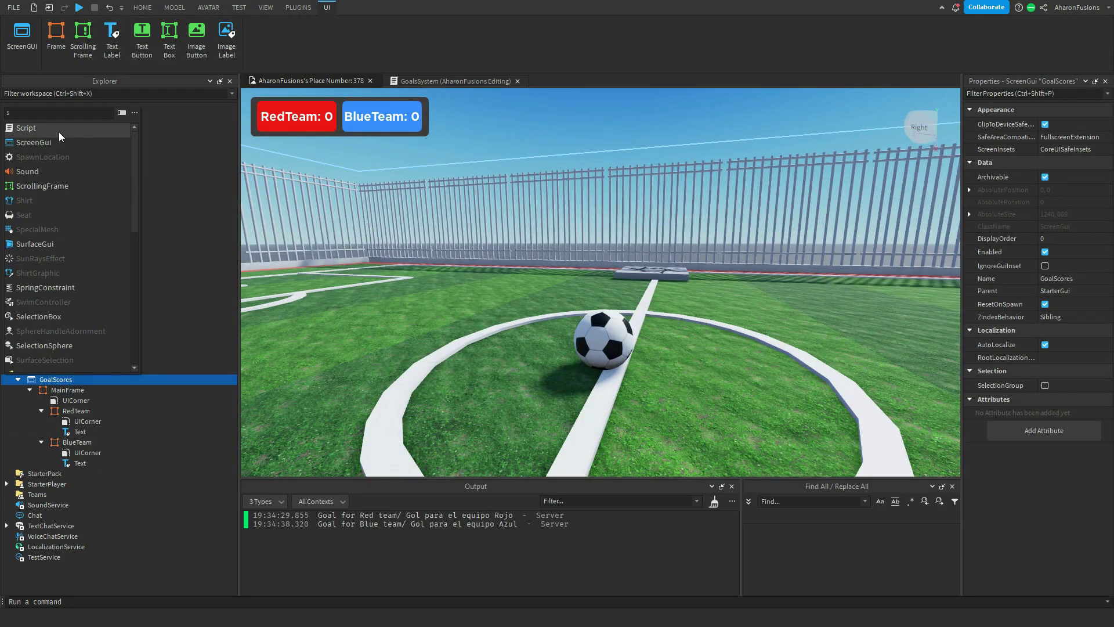
{"action": "left_click", "coordinate": [58, 131]}
{"action": "left_click", "coordinate": [387, 116]}
{"action": "key", "text": "ctrl+a"}
{"action": "key", "text": "BackSpace"}
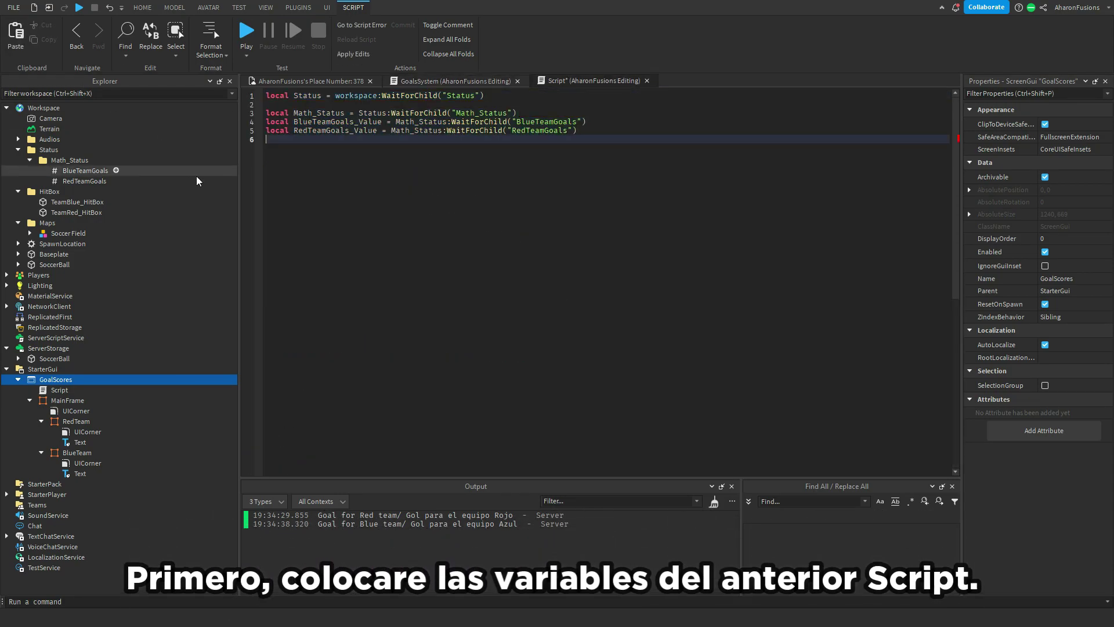
- Below a "--" line, declare local MainFrame = script.Parent:WaitForChild("MainFrame")
{"action": "type", "text": "--"}
{"action": "key", "text": "Return"}
{"action": "type", "text": "local"}
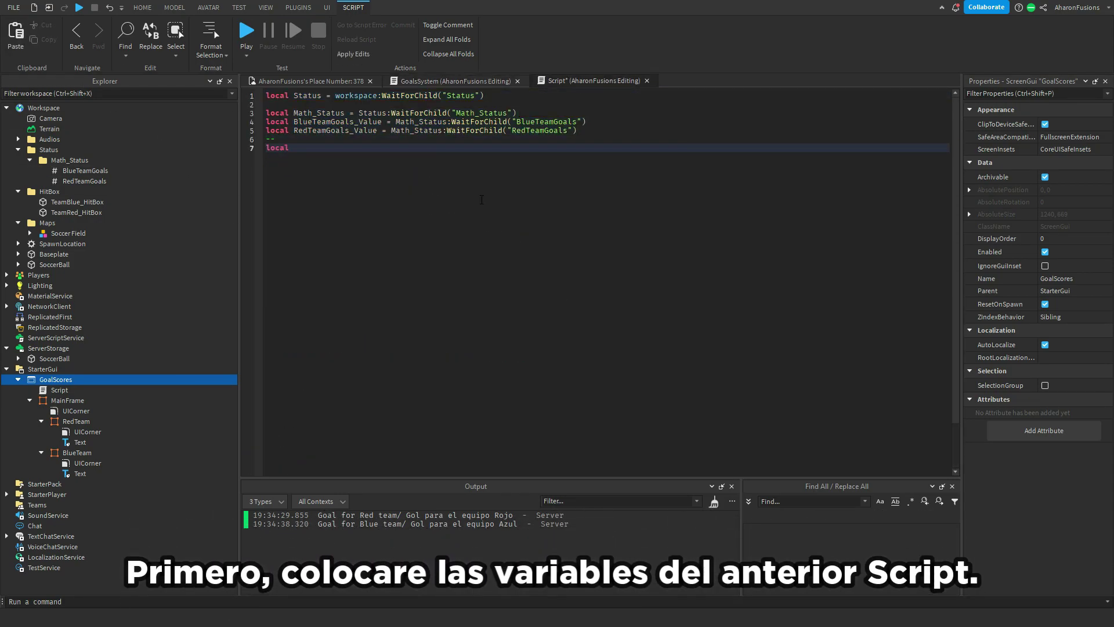
{"action": "type", "text": " MainFrame = script.Parent:WaitForChild(\"MainFrame\")"}
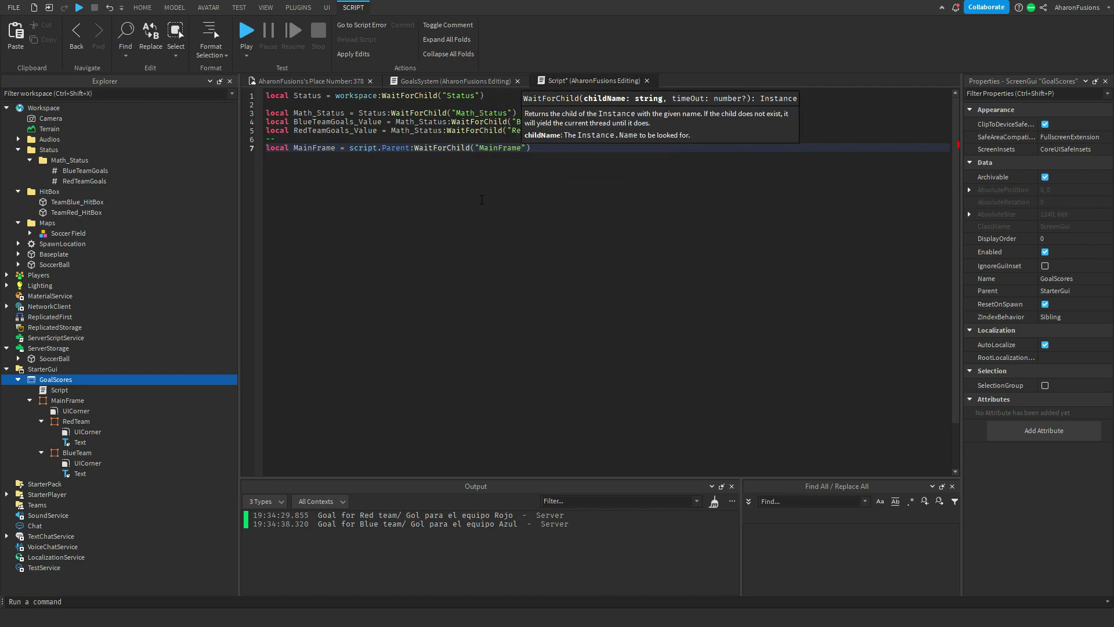
- Declare RedTeamFrame and BlueTeamFrame with MainFrame:WaitForChild("RedTeam") and MainFrame:WaitForChild("BlueTeam")
{"action": "key", "text": "Return"}
{"action": "key", "text": "Return"}
{"action": "type", "text": "local RedTeam"}
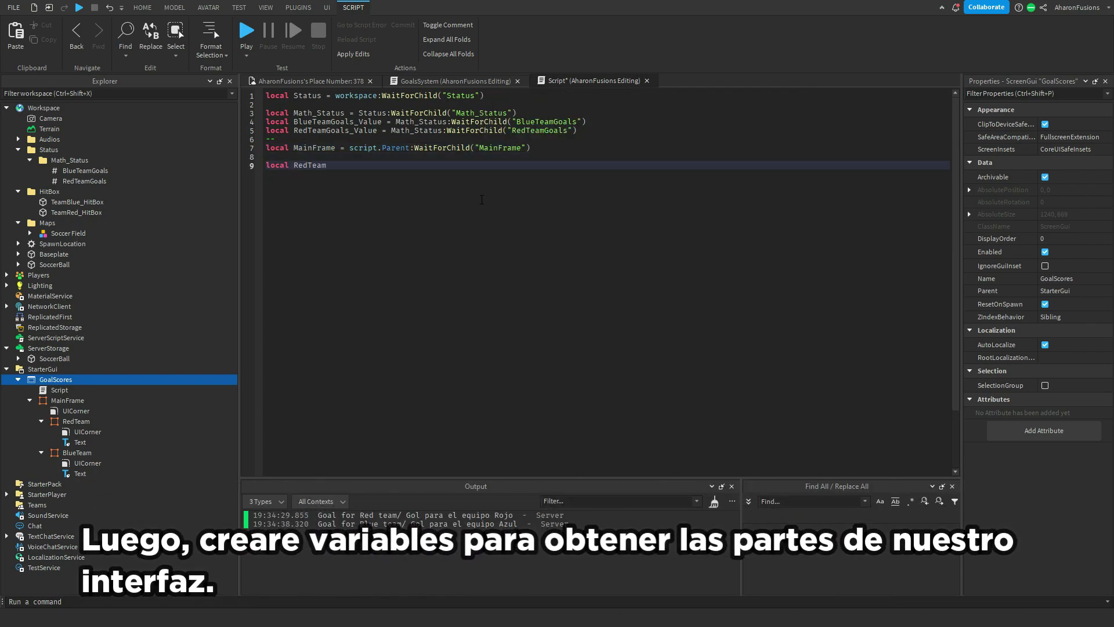
{"action": "type", "text": "Frame = MainFrame:WaitForChild(\"RedTeam\")"}
{"action": "triple_click", "coordinate": [321, 165]}
{"action": "key", "text": "ctrl+c"}
{"action": "key", "text": "ctrl+v"}
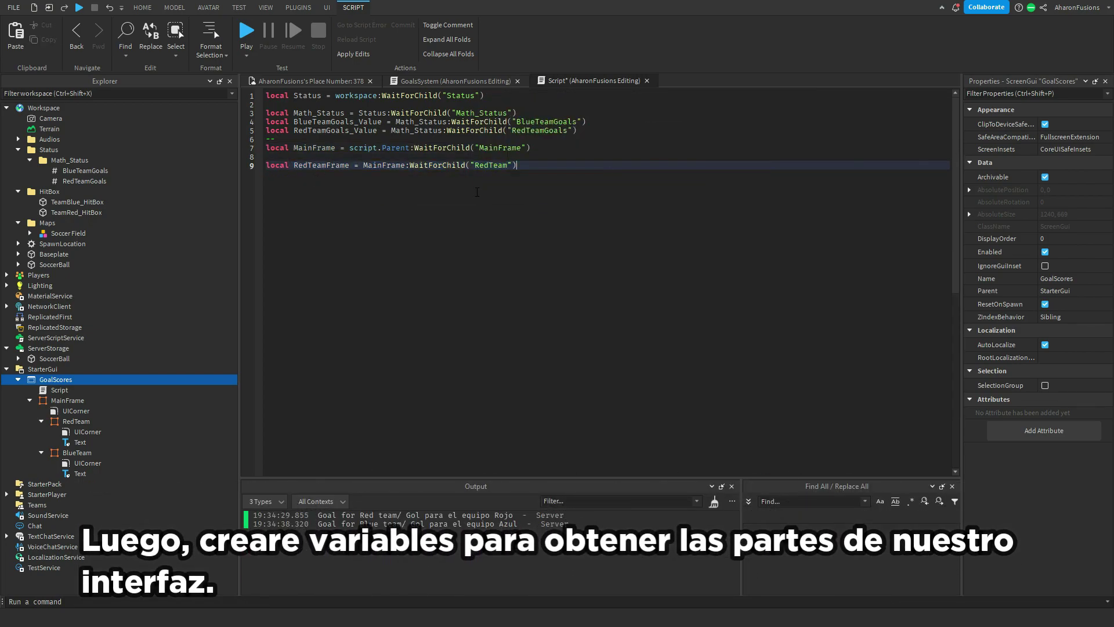
{"action": "key", "text": "Return"}
{"action": "double_click", "coordinate": [485, 174]}
{"action": "type", "text": "BlueTeam"}
{"action": "left_click_drag", "start_coordinate": [307, 174], "coordinate": [294, 174]}
{"action": "type", "text": "Blue"}
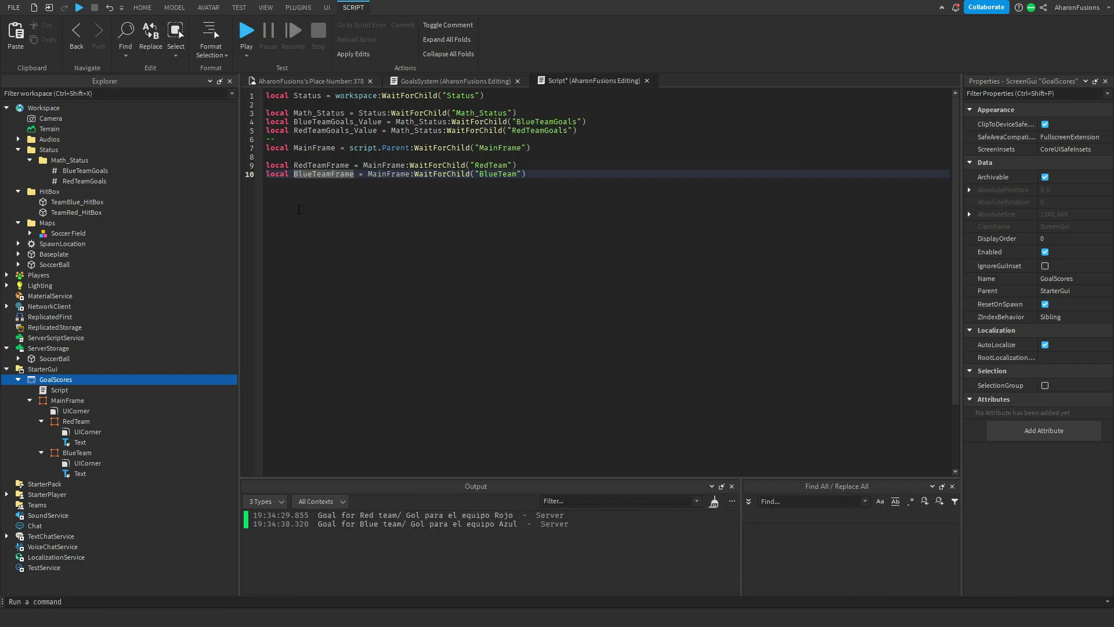
- Declare local Text_Red = RedTeamFrame:WaitForChild("Text") and copy the line
{"action": "left_click", "coordinate": [508, 230]}
{"action": "key", "text": "Return"}
{"action": "key", "text": "Return"}
{"action": "type", "text": "local Text_Red = RedTeamFrame"}
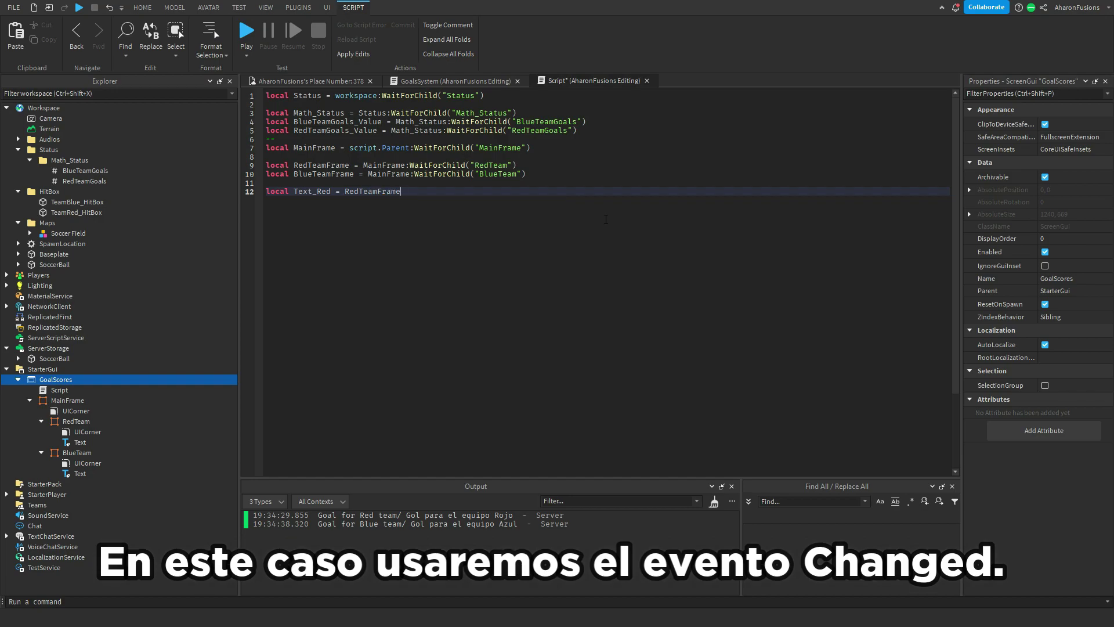
{"action": "type", "text": ":WaitForChild(\"Text\""}
{"action": "left_click_drag", "start_coordinate": [601, 223], "coordinate": [265, 192]}
{"action": "key", "text": "ctrl+c"}
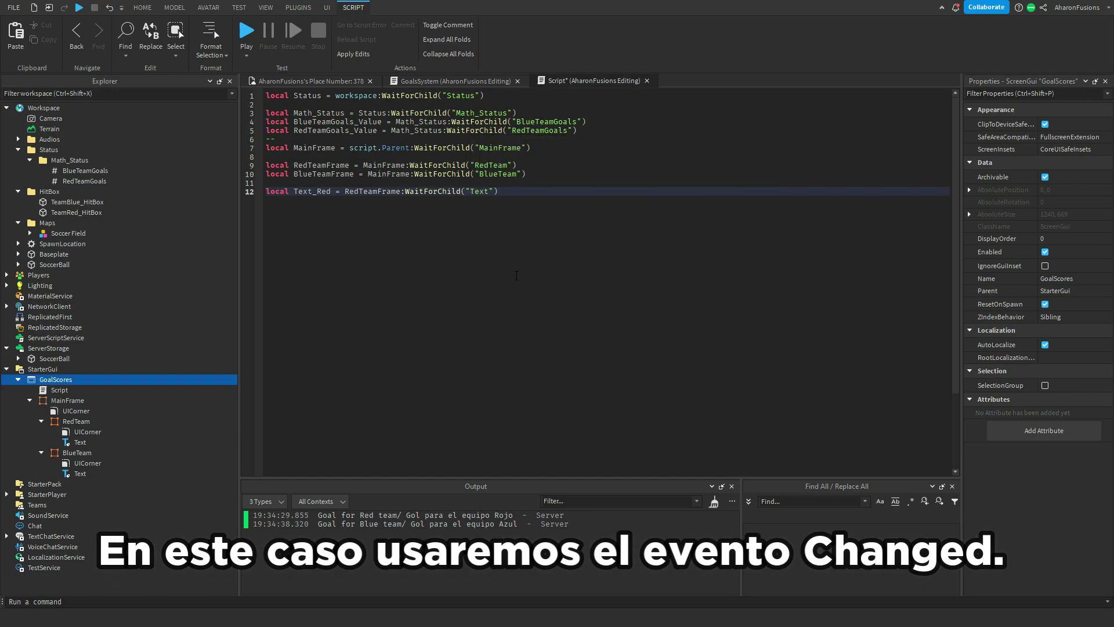
- Paste the Text_Red line below and change it to local Text_Blue = BlueTeamFrame:WaitForChild("Text")
{"action": "left_click", "coordinate": [348, 217]}
{"action": "type", "text": "}"}
{"action": "key", "text": "Return"}
{"action": "key", "text": "ctrl+v"}
{"action": "left_click_drag", "start_coordinate": [331, 201], "coordinate": [317, 201]}
{"action": "type", "text": "Blue"}
{"action": "double_click", "coordinate": [372, 202]}
{"action": "type", "text": "BlueTeamFrame"}
{"action": "left_click", "coordinate": [525, 192]}
{"action": "key", "text": "BackSpace"}
- Close the variable block with "--" and connect an empty function to RedTeamGoals_Value.Changed
{"action": "left_click", "coordinate": [530, 216]}
{"action": "key", "text": "Return"}
{"action": "key", "text": "Return"}
{"action": "key", "text": "Up"}
{"action": "type", "text": "--"}
{"action": "key", "text": "Down"}
{"action": "key", "text": "Return"}
{"action": "type", "text": "RedTeamGoals_Value.c"}
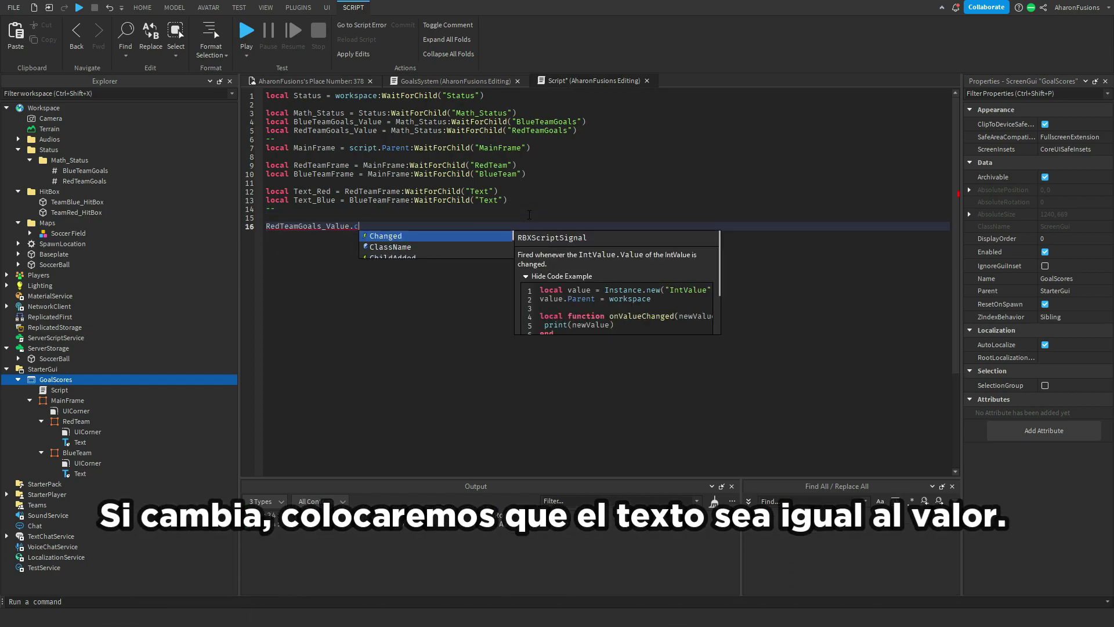
{"action": "key", "text": "Tab"}
{"action": "type", "text": ":Connect(function()"}
{"action": "key", "text": "Return"}
- Inside the function, set Text_Red.Text to the RedTeam label text concatenated with RedTeamGoals_Value.Value
{"action": "type", "text": "Text_Red"}
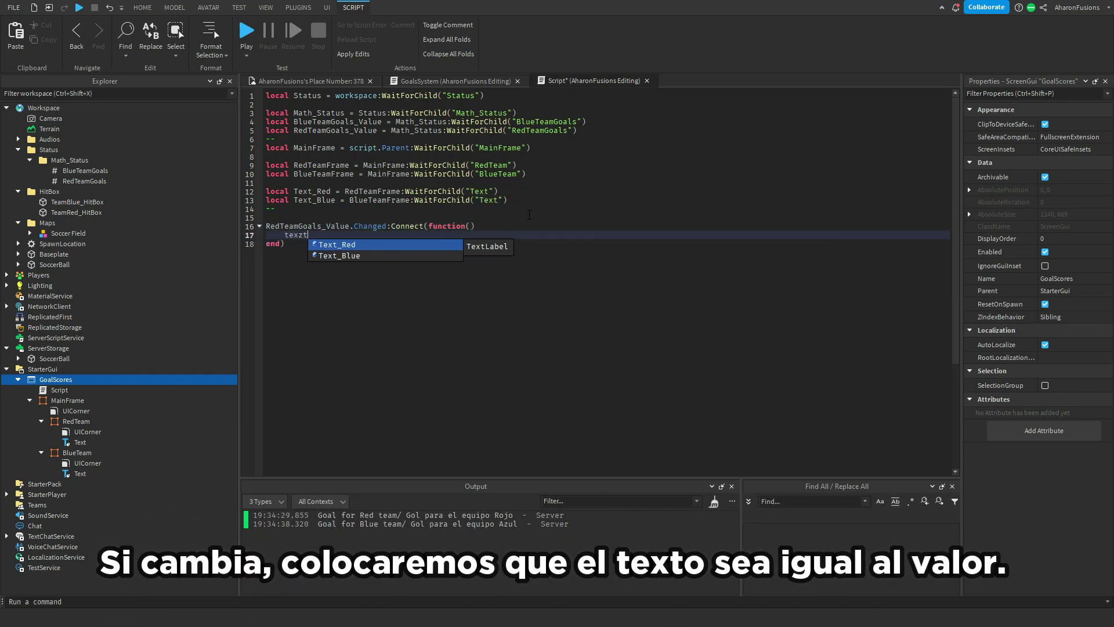
{"action": "type", "text": ".Text = RedTeam"}
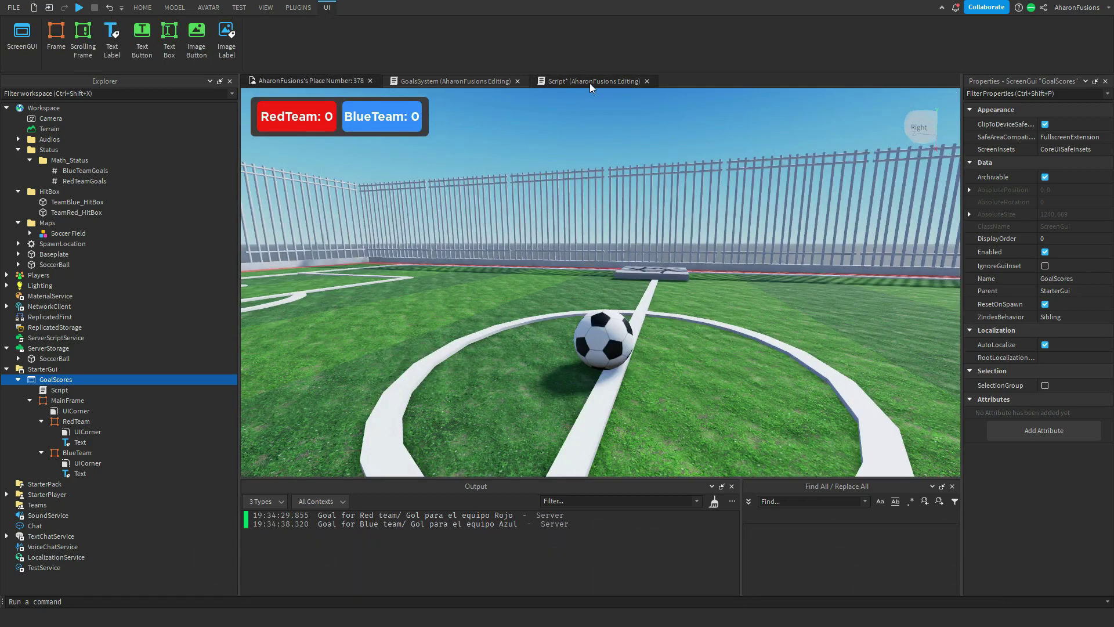
{"action": "left_click", "coordinate": [591, 82]}
{"action": "type", "text": ".. RedTeamGoals_Value.Value"}
{"action": "key", "text": "BackSpace"}
- Duplicate the whole RedTeamGoals_Value.Changed block below the original
{"action": "left_click_drag", "start_coordinate": [475, 246], "coordinate": [274, 218]}
{"action": "key", "text": "ctrl+c"}
{"action": "left_click", "coordinate": [329, 289]}
{"action": "key", "text": "Return"}
{"action": "key", "text": "Return"}
{"action": "key", "text": "ctrl+v"}
- Adapt the duplicated block to the blue team, using BlueTeamGoals_Value for both the Changed event and the displayed value
{"action": "left_click", "coordinate": [325, 261]}
{"action": "key", "text": "BackSpace"}
{"action": "double_click", "coordinate": [311, 261]}
{"action": "type", "text": "BlueTeamGoals_Value"}
{"action": "double_click", "coordinate": [311, 262]}
{"action": "key", "text": "ctrl+c"}
{"action": "double_click", "coordinate": [464, 269]}
{"action": "key", "text": "ctrl+v"}
{"action": "double_click", "coordinate": [374, 270]}
{"action": "type", "text": "Blue"}
- Playtest the game and push the ball into the blue goal to check the Red Team score label
{"action": "left_click", "coordinate": [316, 82]}
{"action": "left_click", "coordinate": [81, 9]}
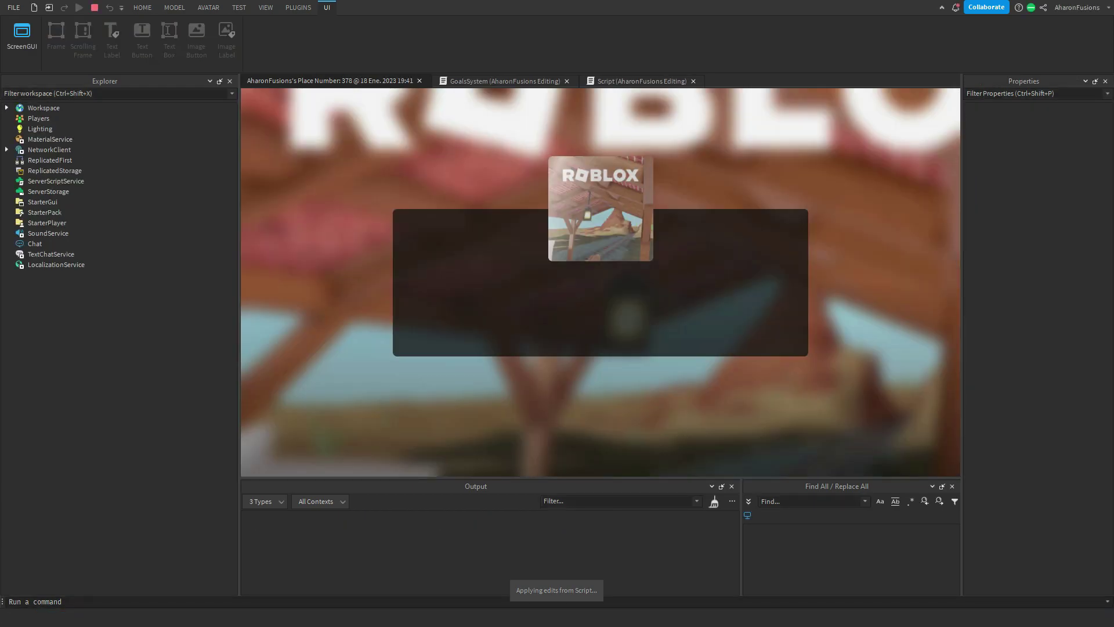
{"action": "key", "text": "w"}
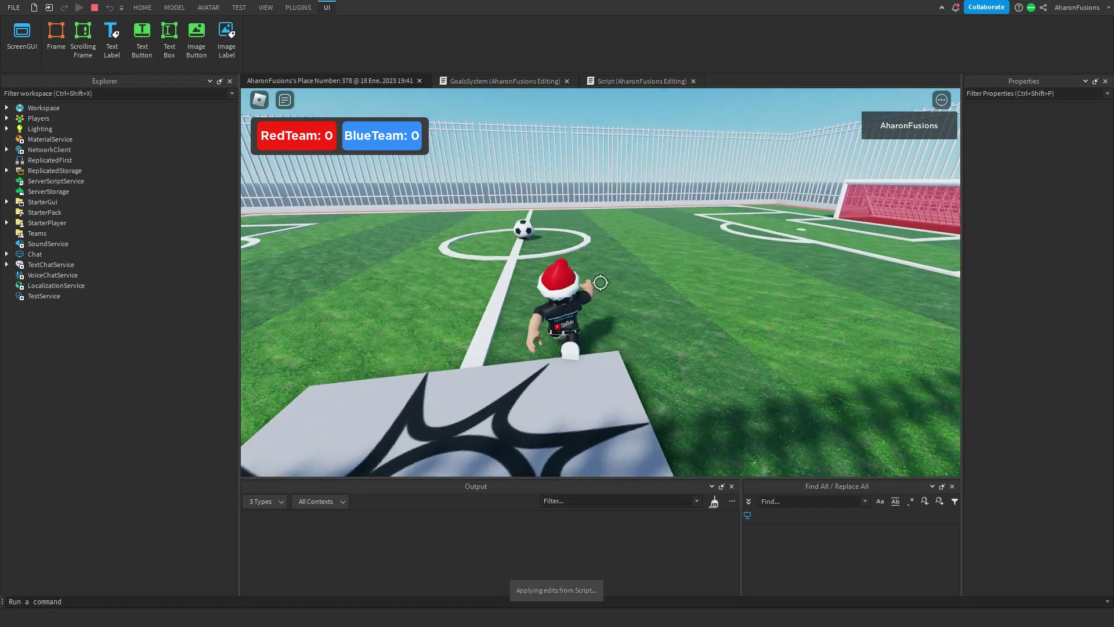
{"action": "key", "text": "d"}
{"action": "key", "text": "s"}
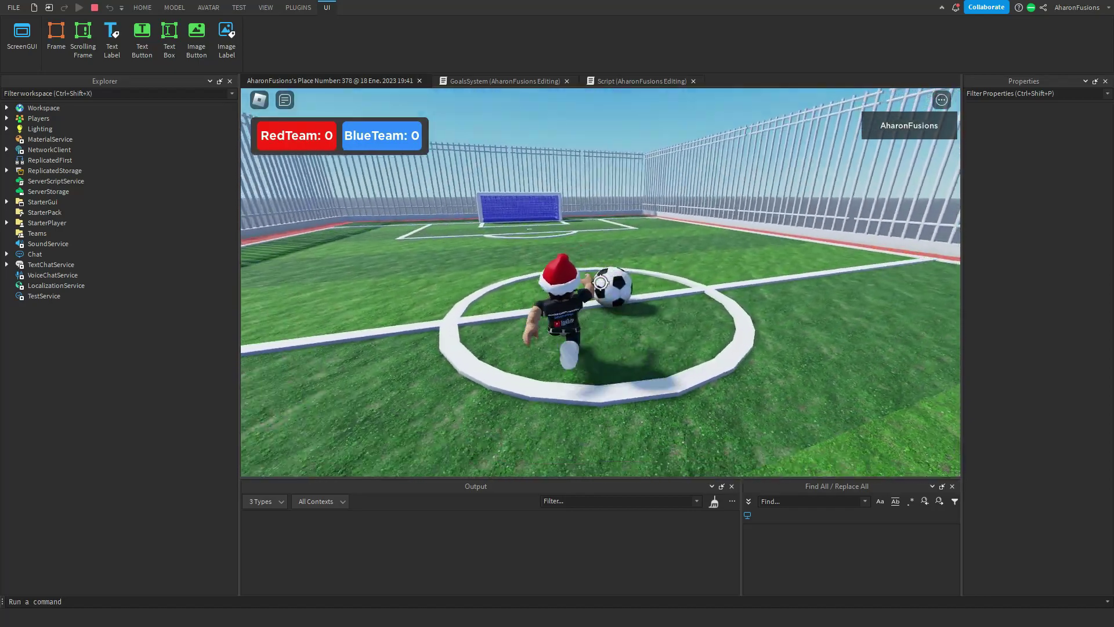
{"action": "key", "text": "w"}
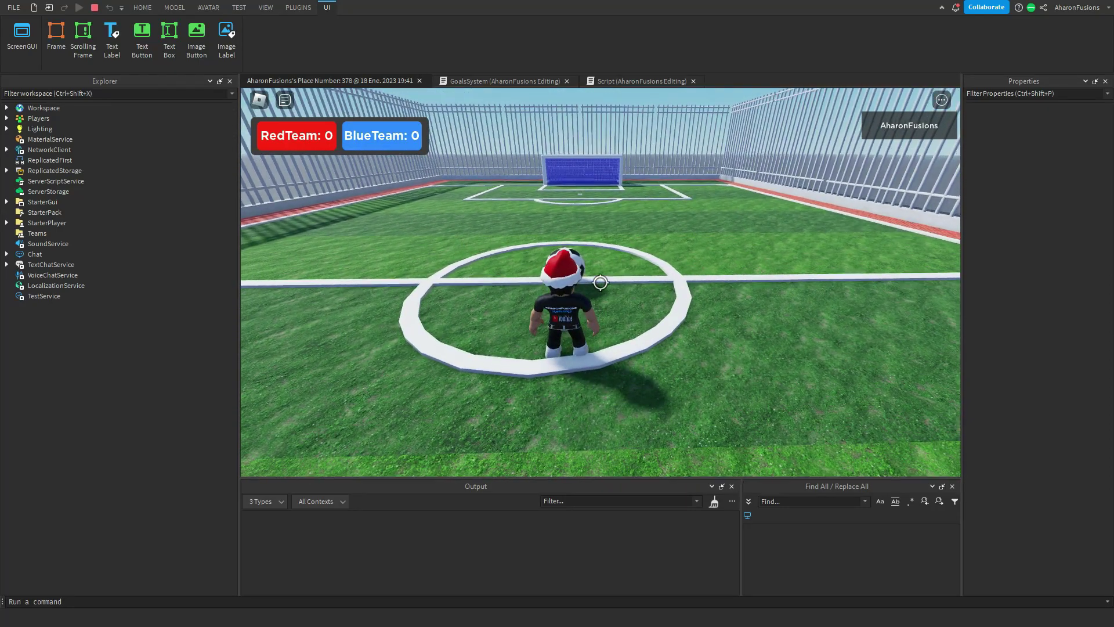
{"action": "key", "text": "w"}
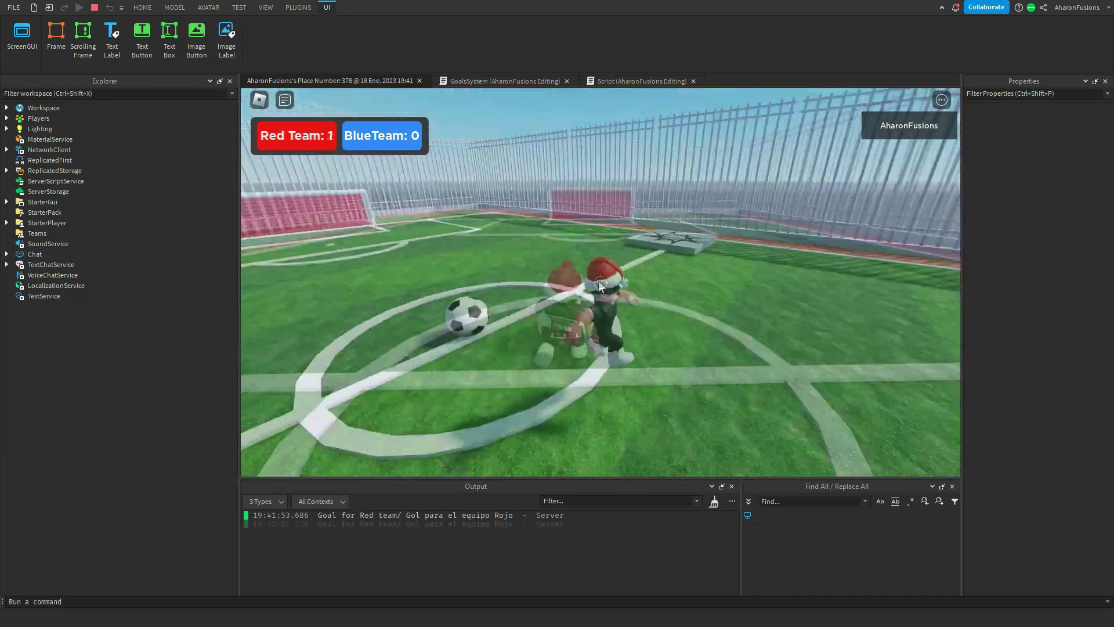
- Push the ball into the red goal twice to check the Blue Team score label, and stop the playtest
{"action": "key", "text": "s"}
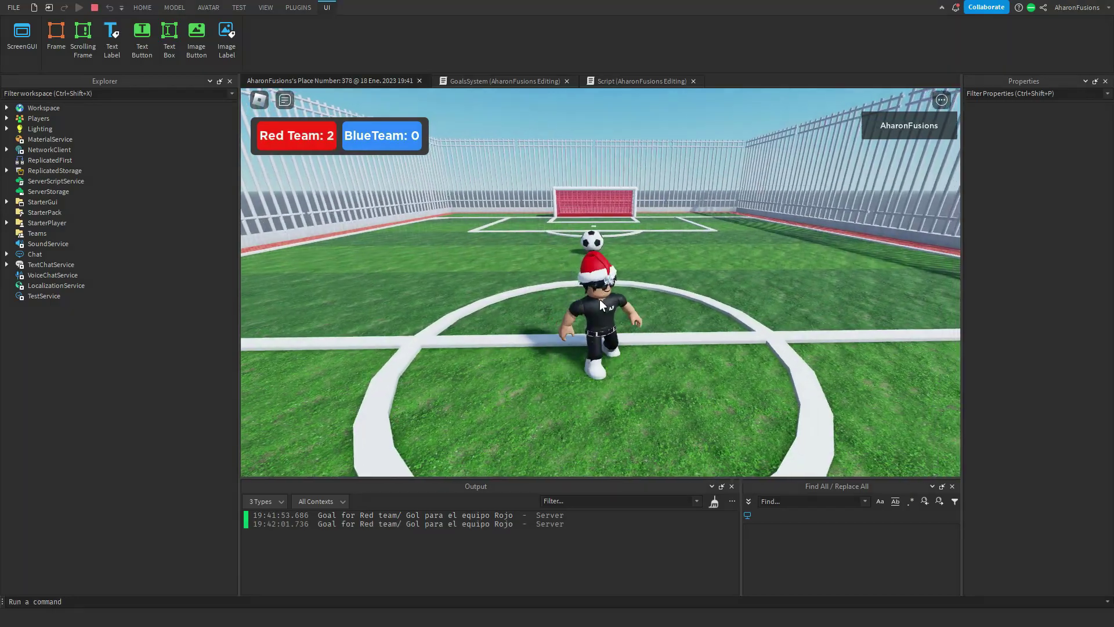
{"action": "key", "text": "w"}
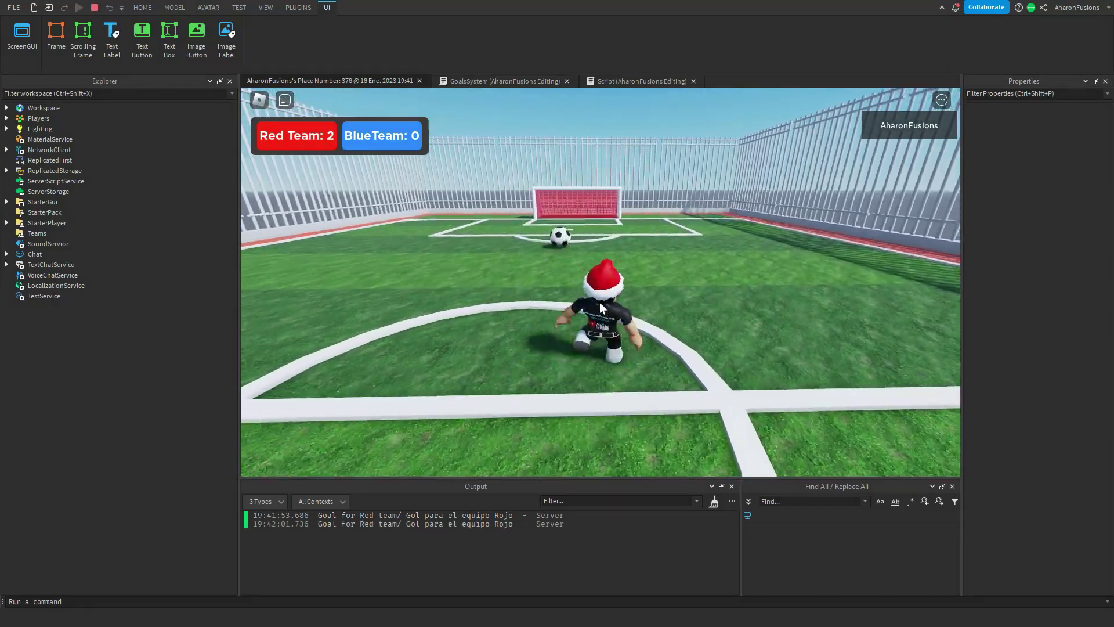
{"action": "key", "text": "a"}
{"action": "key", "text": "s"}
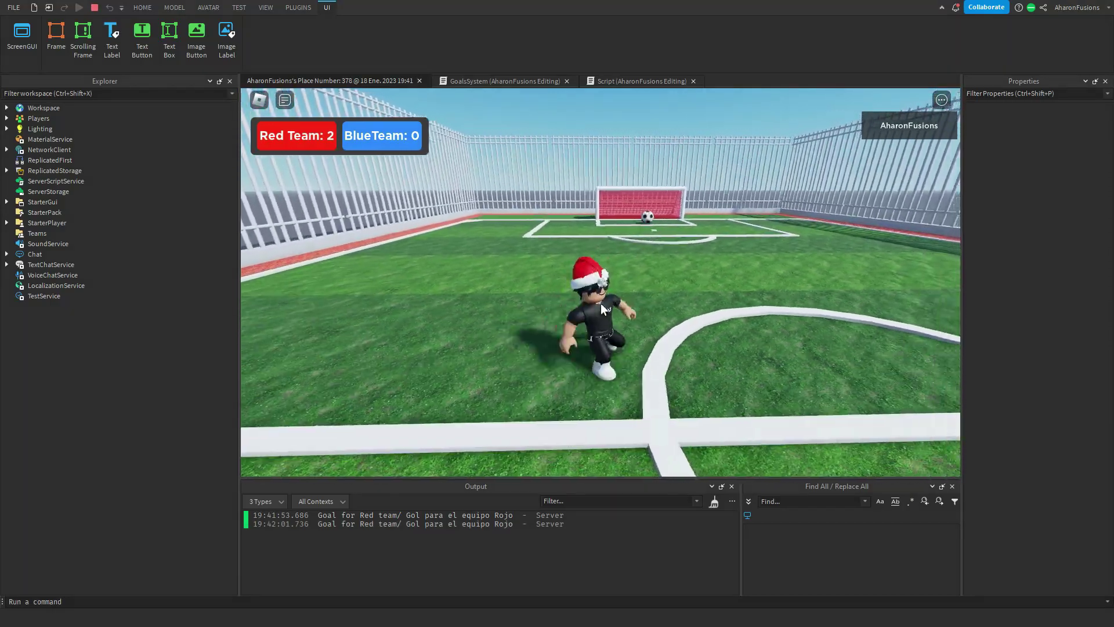
{"action": "key", "text": "d"}
{"action": "right_click_drag", "start_coordinate": [568, 311], "coordinate": [569, 311]}
{"action": "key", "text": "shift"}
{"action": "key", "text": "w"}
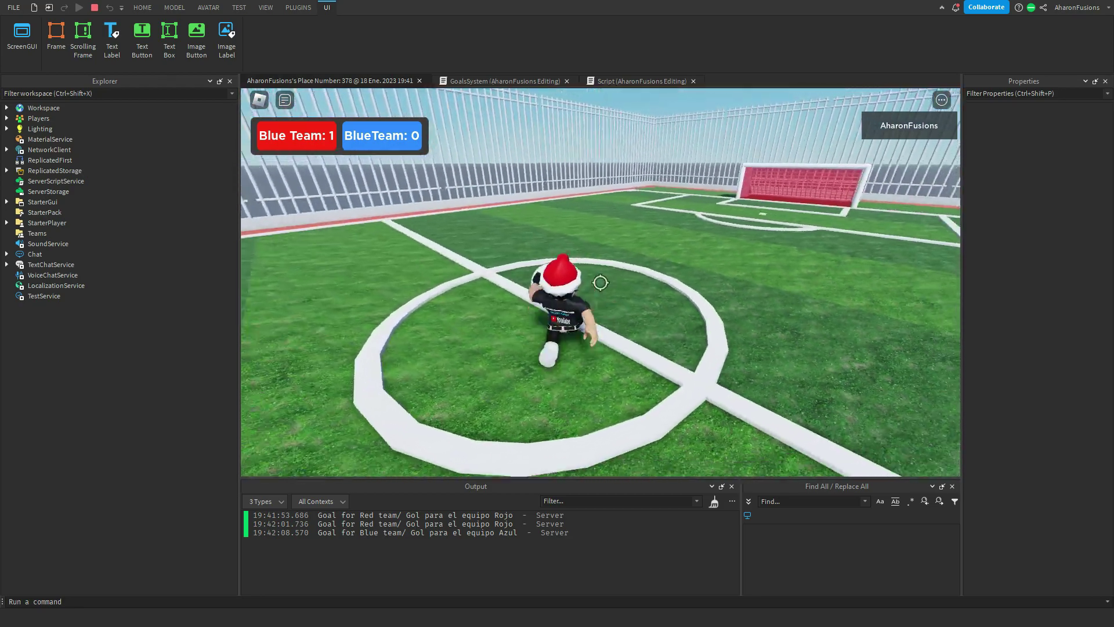
{"action": "key", "text": "shift"}
{"action": "key", "text": "s"}
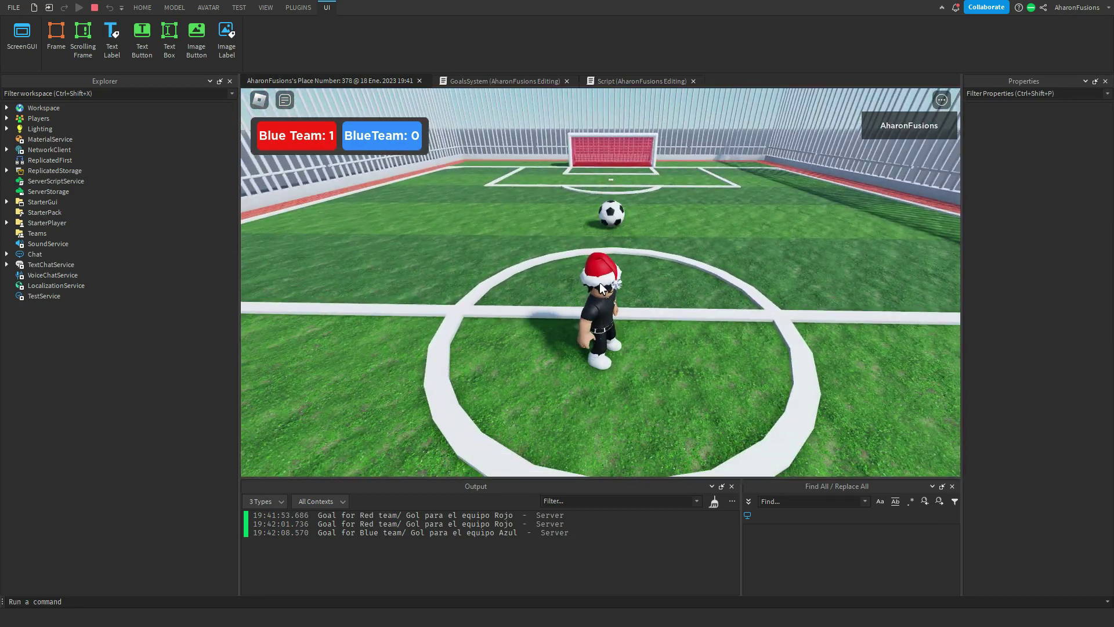
{"action": "key", "text": "w"}
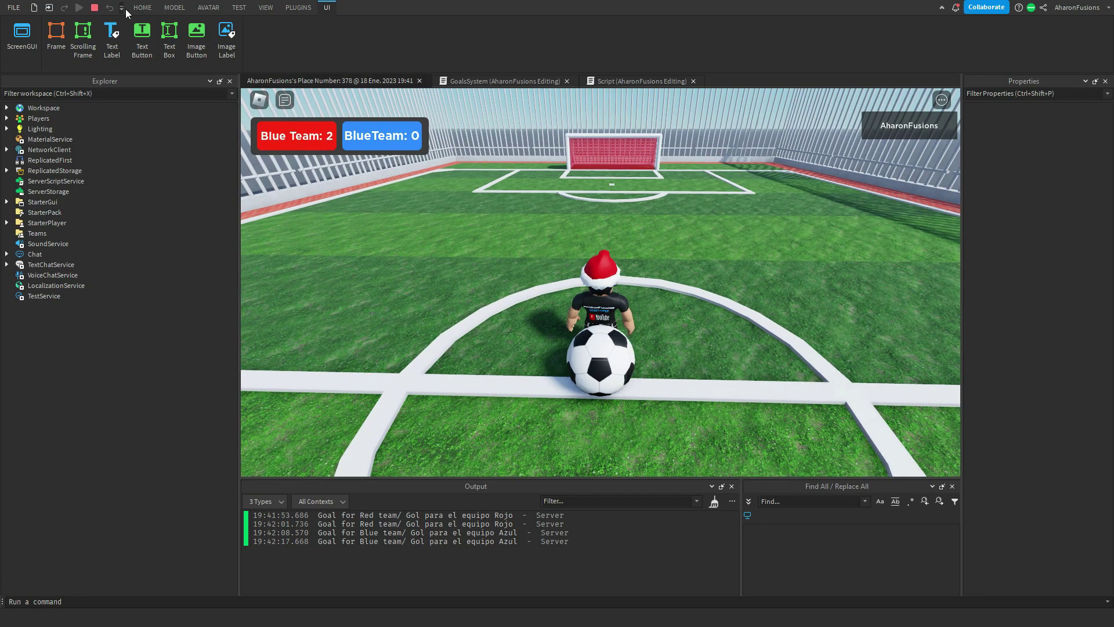
{"action": "left_click", "coordinate": [94, 7]}
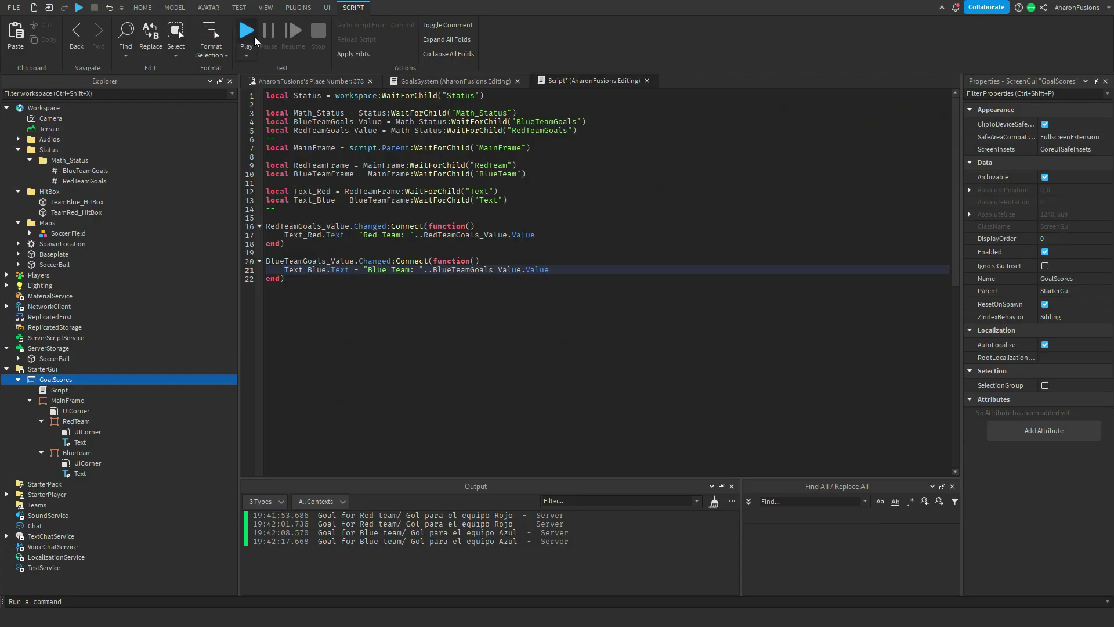
- Start another playtest and push the ball into the red goal to recheck the Blue Team label
{"action": "left_click", "coordinate": [252, 59]}
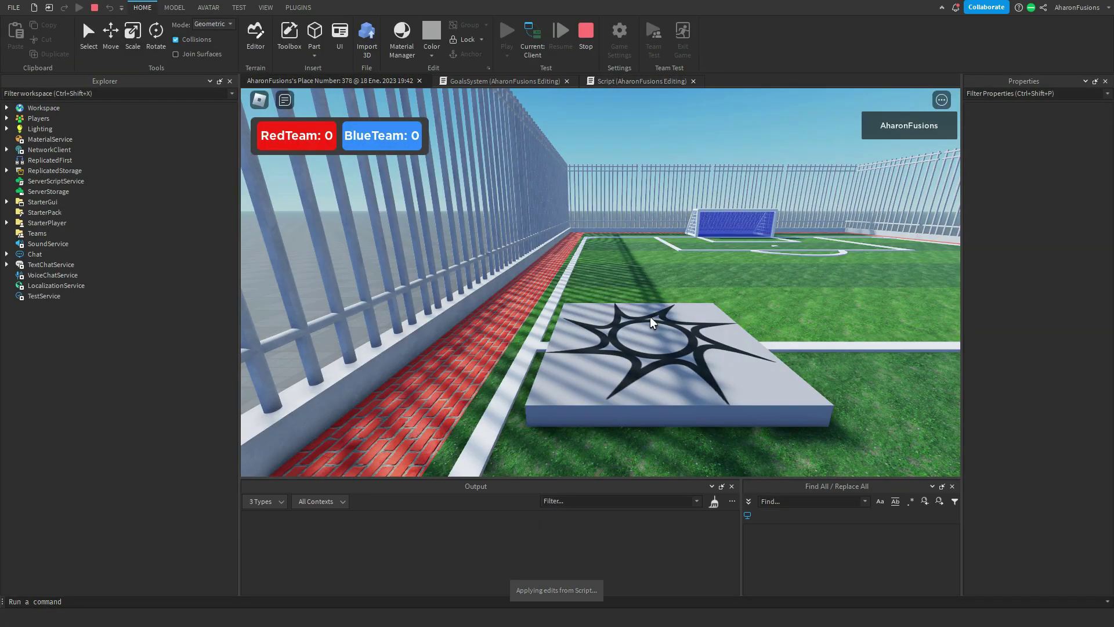
{"action": "key", "text": "w"}
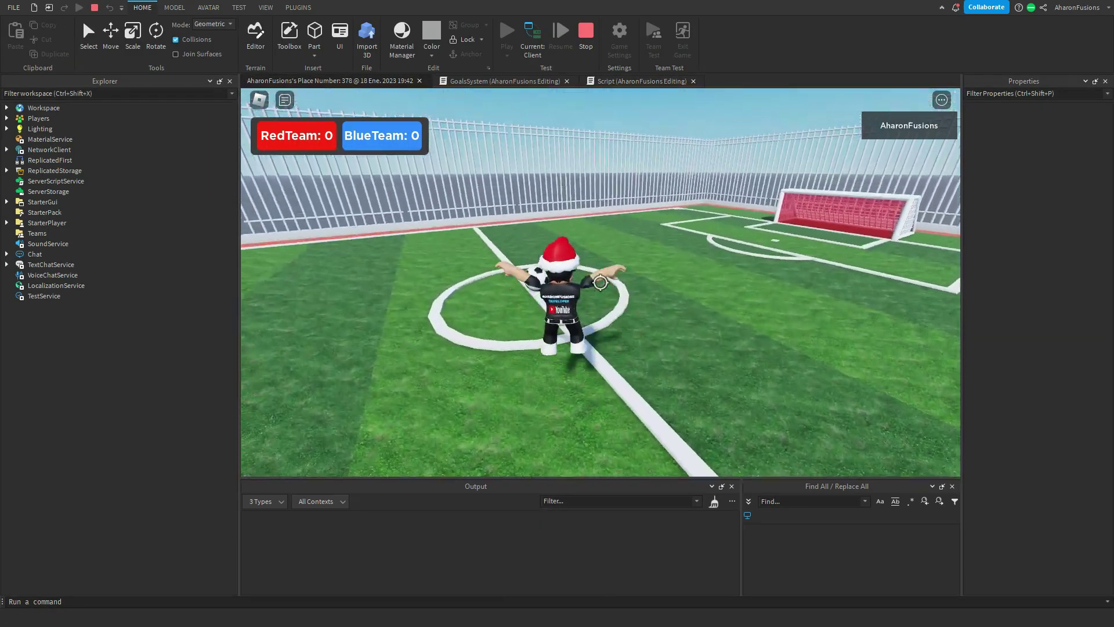
{"action": "key", "text": "w"}
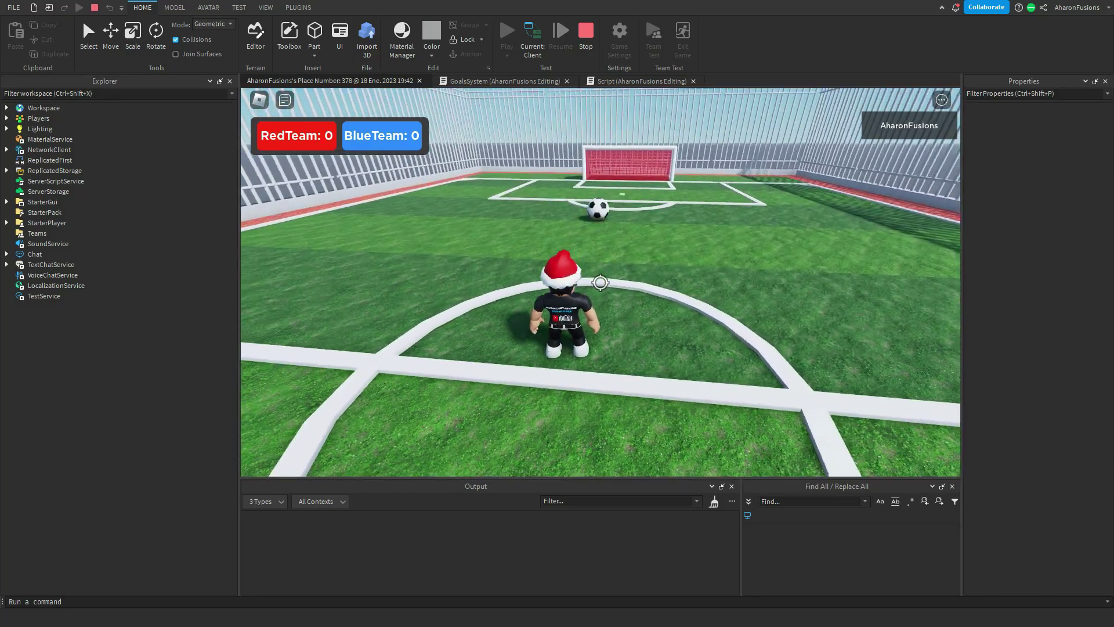
{"action": "key", "text": "space"}
{"action": "key", "text": "slash"}
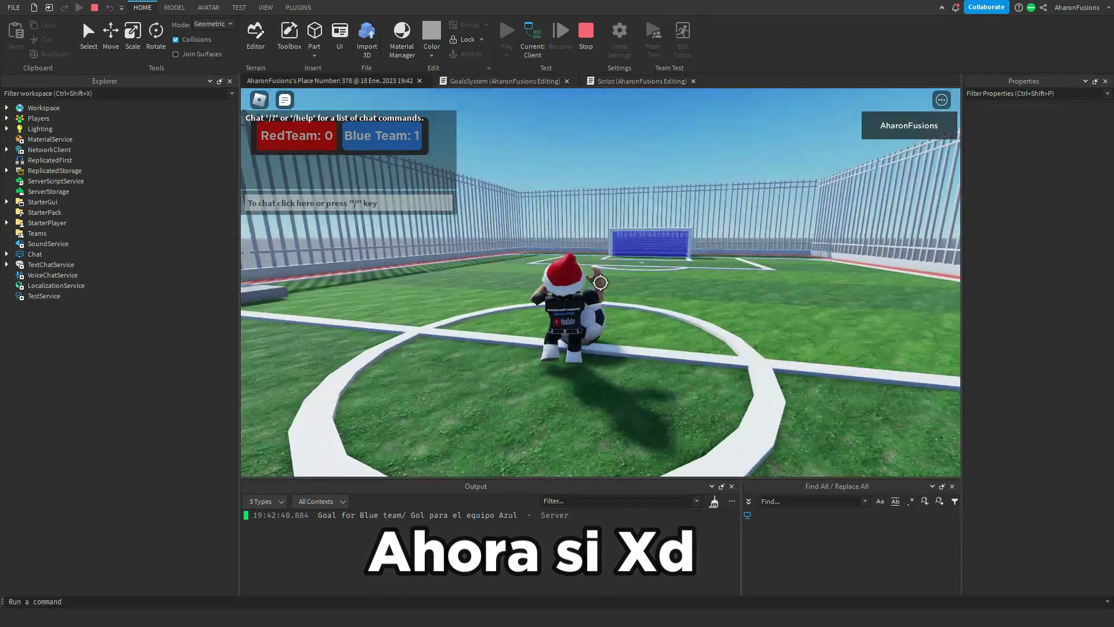
- Push the ball into the blue goal to recheck the Red Team label, playing an emote with the character
{"action": "key", "text": "w"}
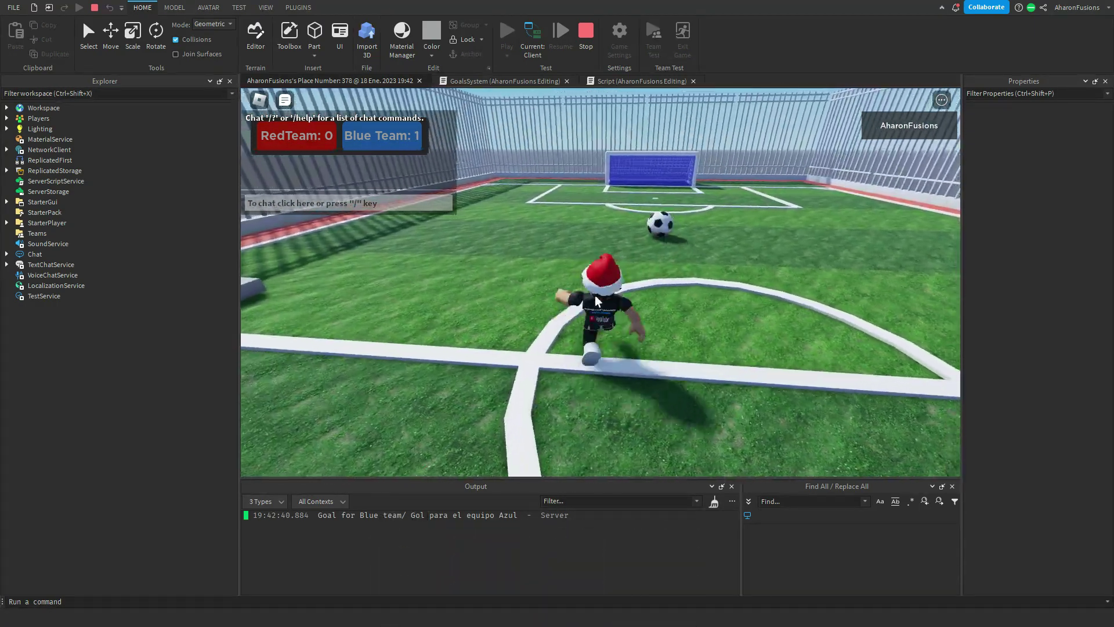
{"action": "left_click", "coordinate": [941, 100]}
{"action": "left_click", "coordinate": [838, 106]}
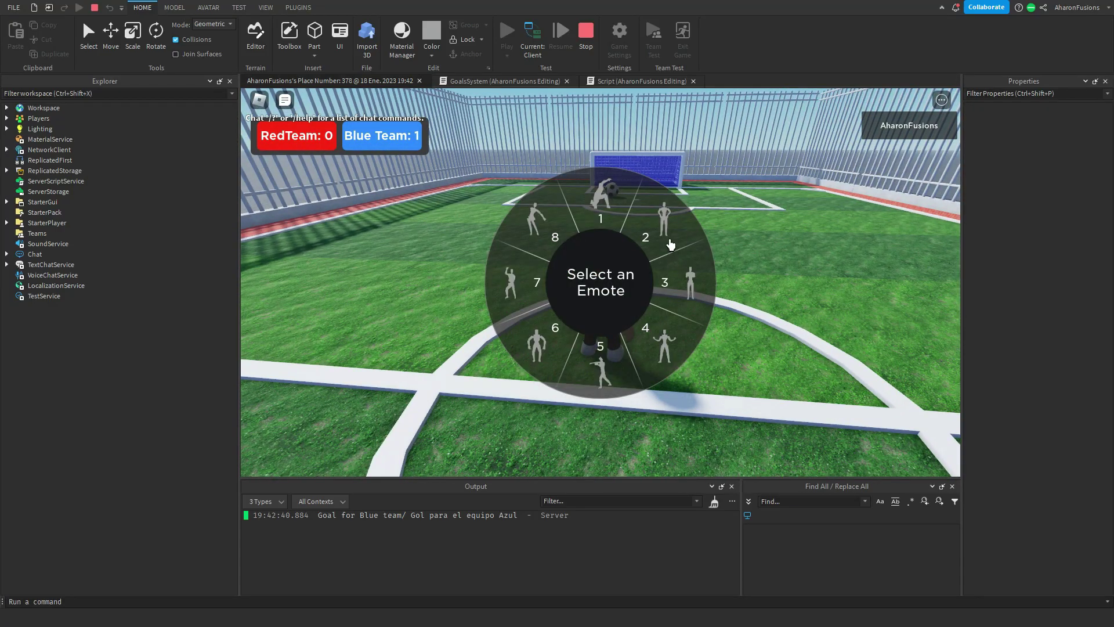
{"action": "left_click", "coordinate": [661, 227]}
{"action": "key", "text": "shift"}
{"action": "key", "text": "space"}
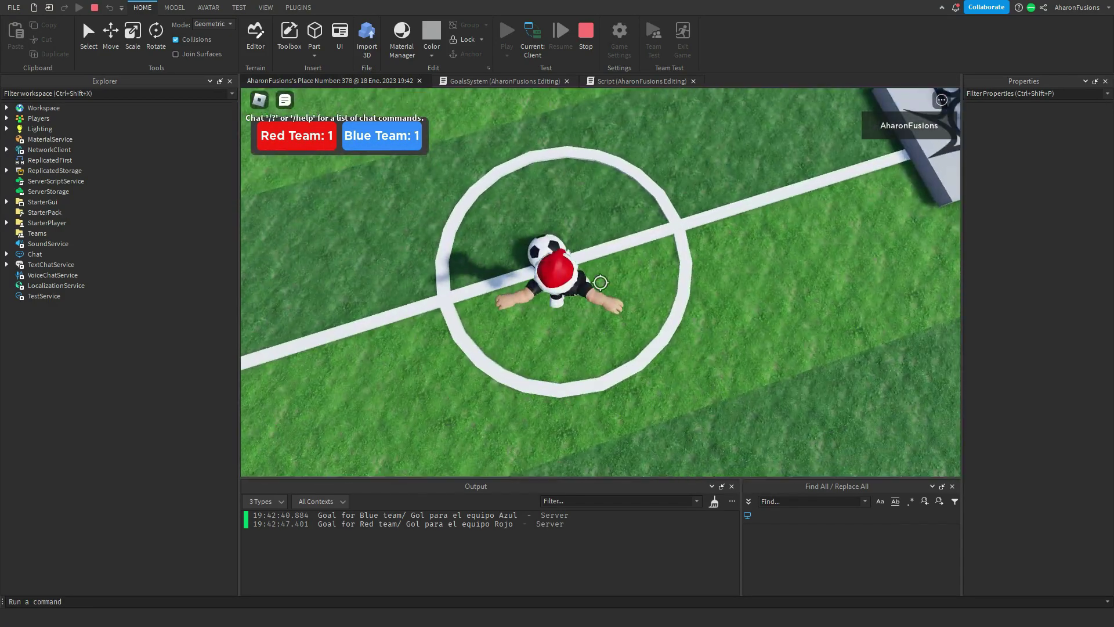
{"action": "key", "text": "w"}
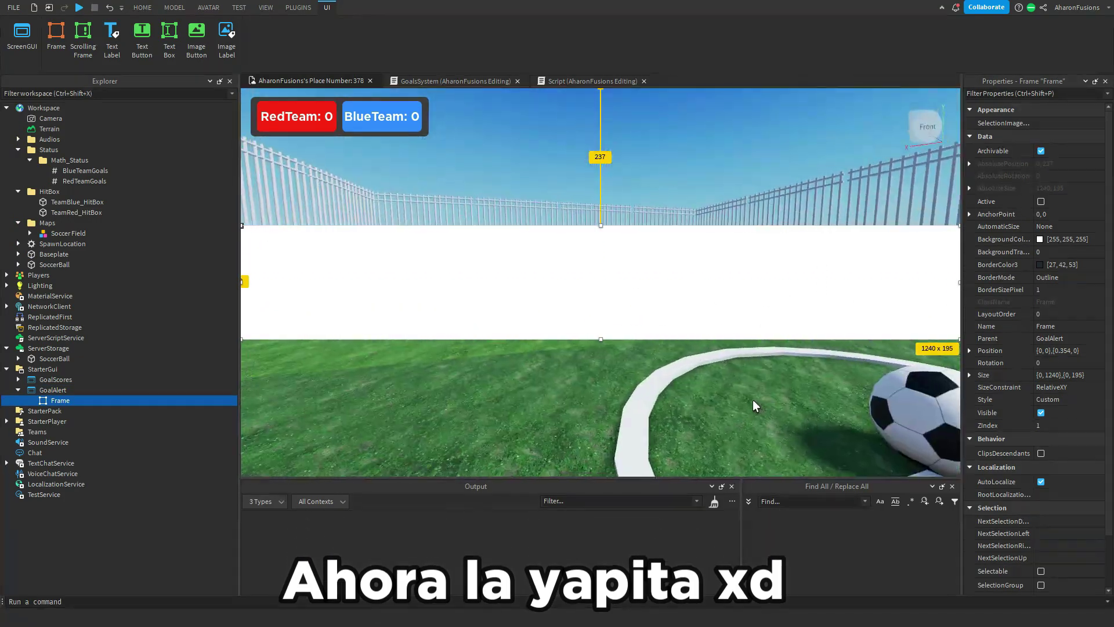
- Set the GoalAlert frame's background color to dark gray [38, 38, 38]
{"action": "right_click_drag", "start_coordinate": [753, 400], "coordinate": [753, 400]}
{"action": "right_click_drag", "start_coordinate": [659, 270], "coordinate": [858, 250]}
{"action": "left_click", "coordinate": [1036, 93]}
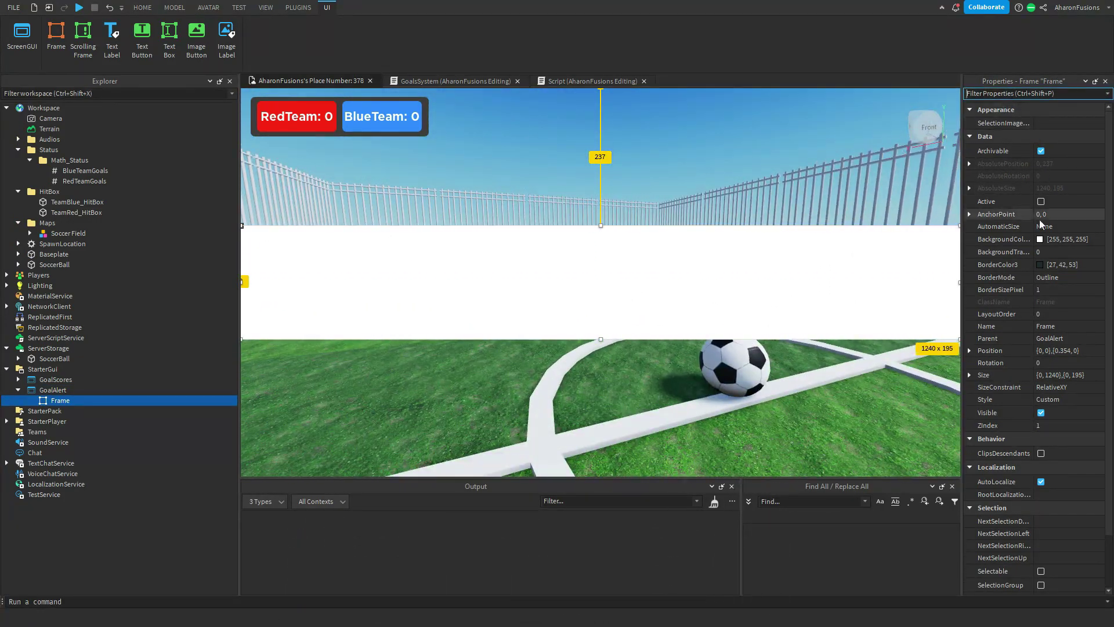
{"action": "left_click", "coordinate": [1040, 239]}
{"action": "left_click_drag", "start_coordinate": [698, 231], "coordinate": [697, 312]}
{"action": "left_click", "coordinate": [697, 308]}
{"action": "left_click", "coordinate": [634, 415]}
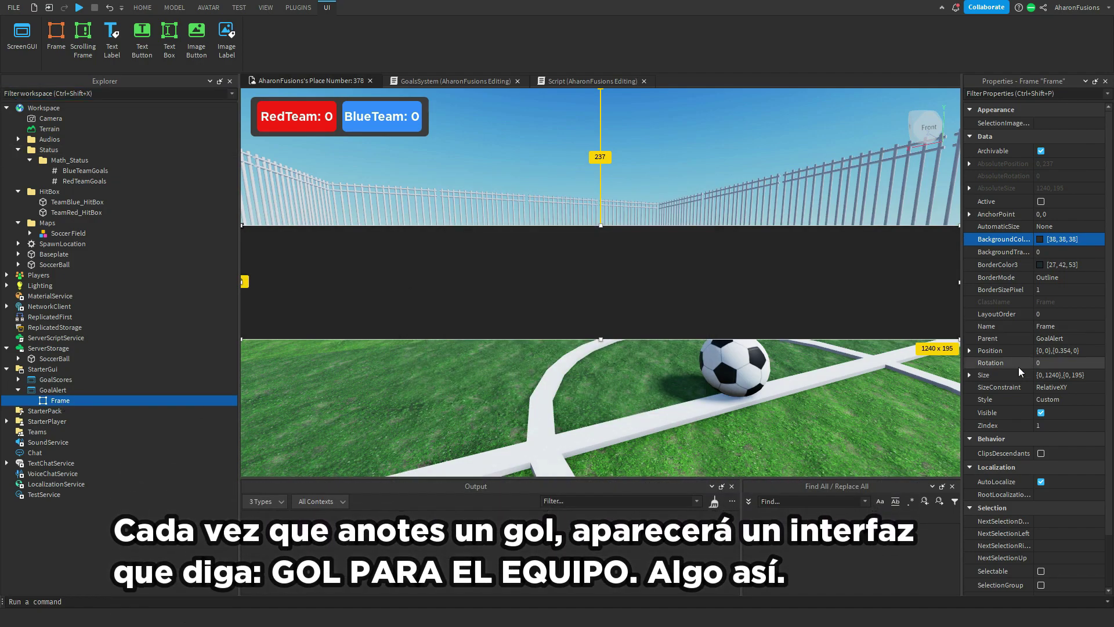
- Set the GoalAlert frame's size to {1, 0},{0.302, 0} and rename it MainFrame
{"action": "left_click", "coordinate": [998, 375]}
{"action": "type", "text": "0"}
{"action": "key", "text": "Return"}
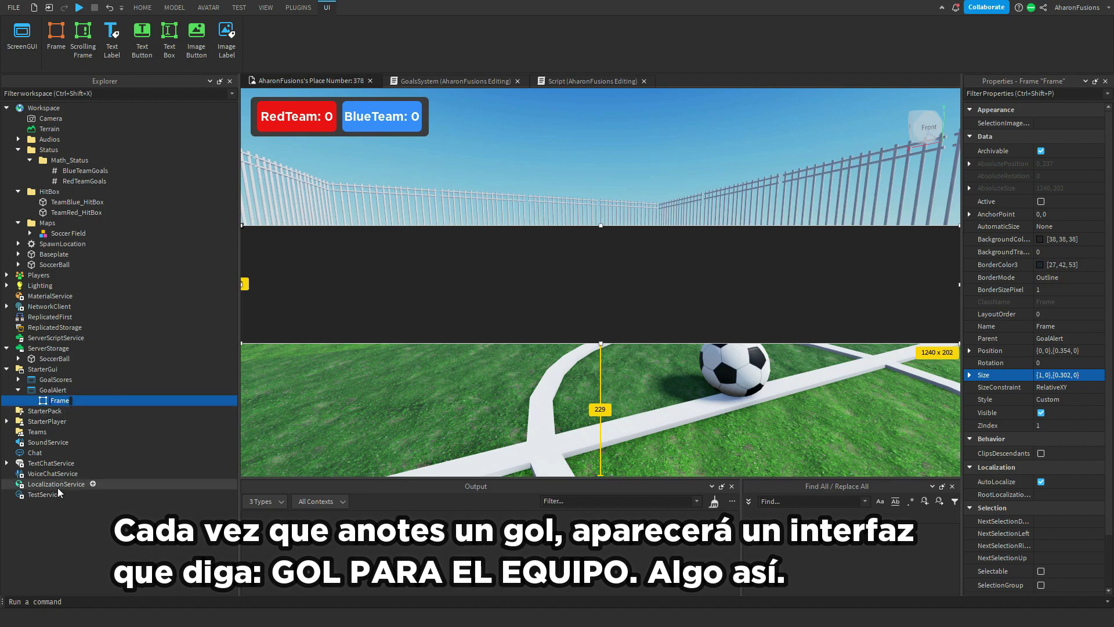
- Paste a copy of the RedTeam Text label into GoalAlert's MainFrame and set its text to "Goal for Red team" from the GoalsSystem script
{"action": "right_click", "coordinate": [58, 494]}
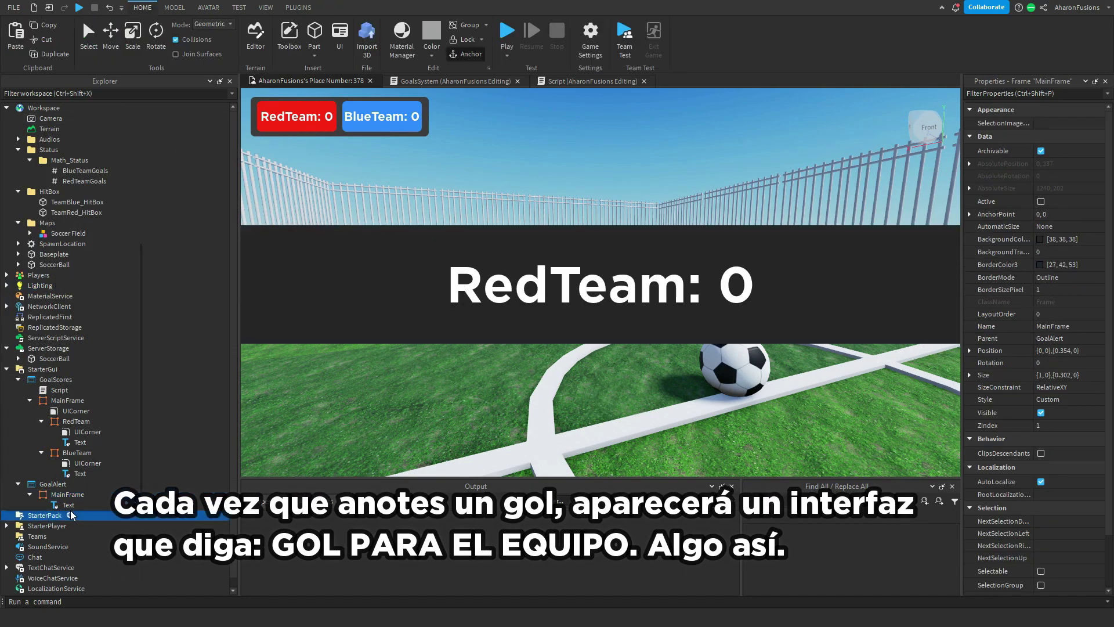
{"action": "double_click", "coordinate": [650, 308]}
{"action": "type", "text": "GOL DE EQUIP"}
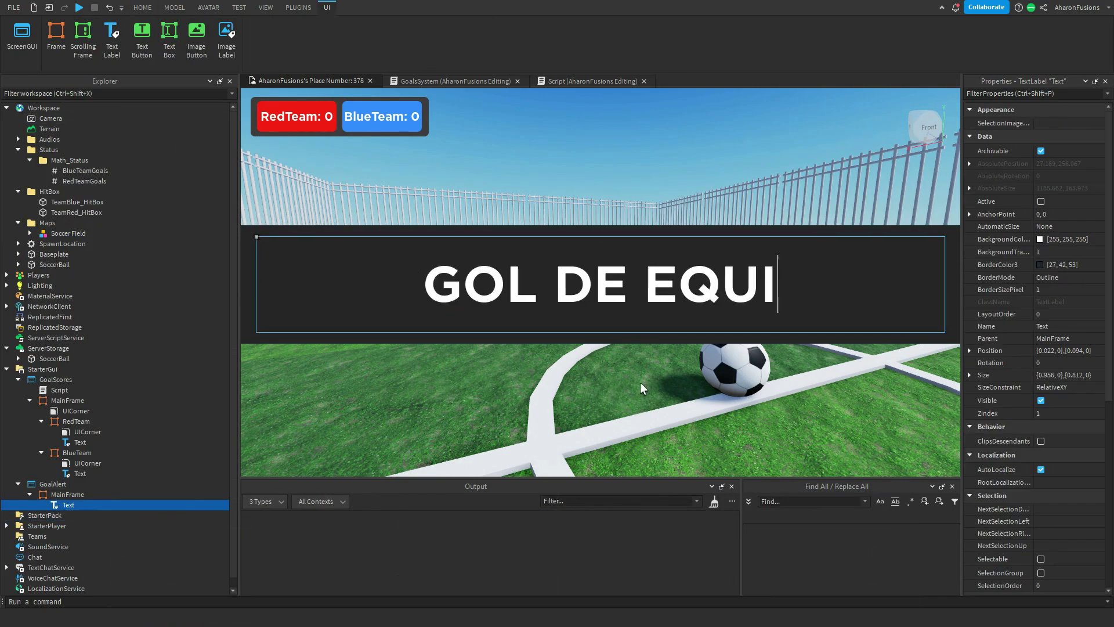
{"action": "left_click", "coordinate": [432, 81]}
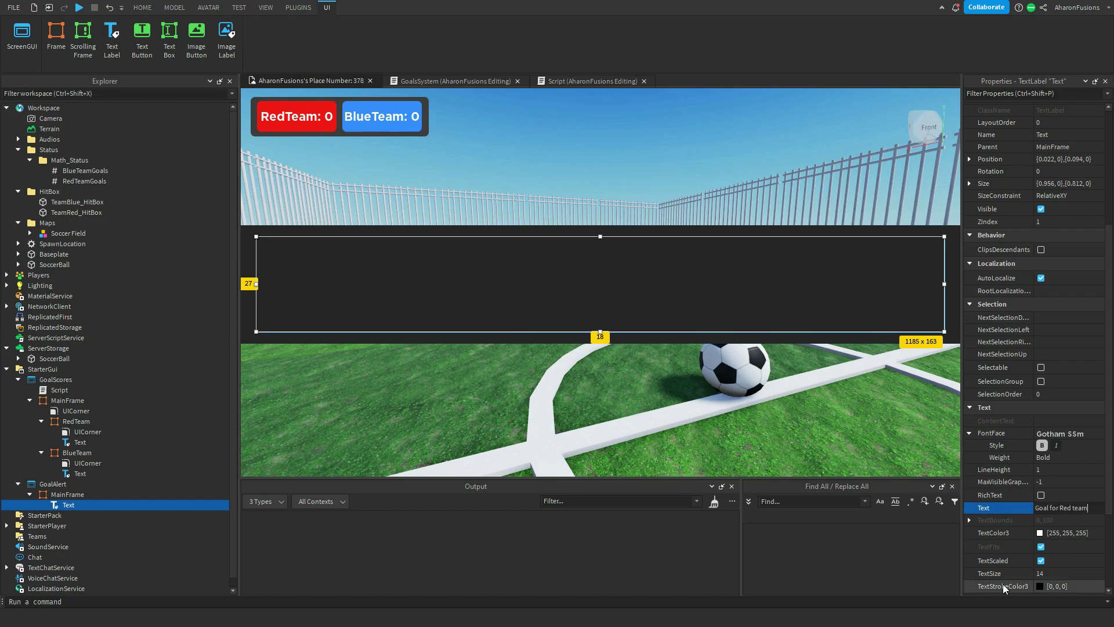
{"action": "key", "text": "Return"}
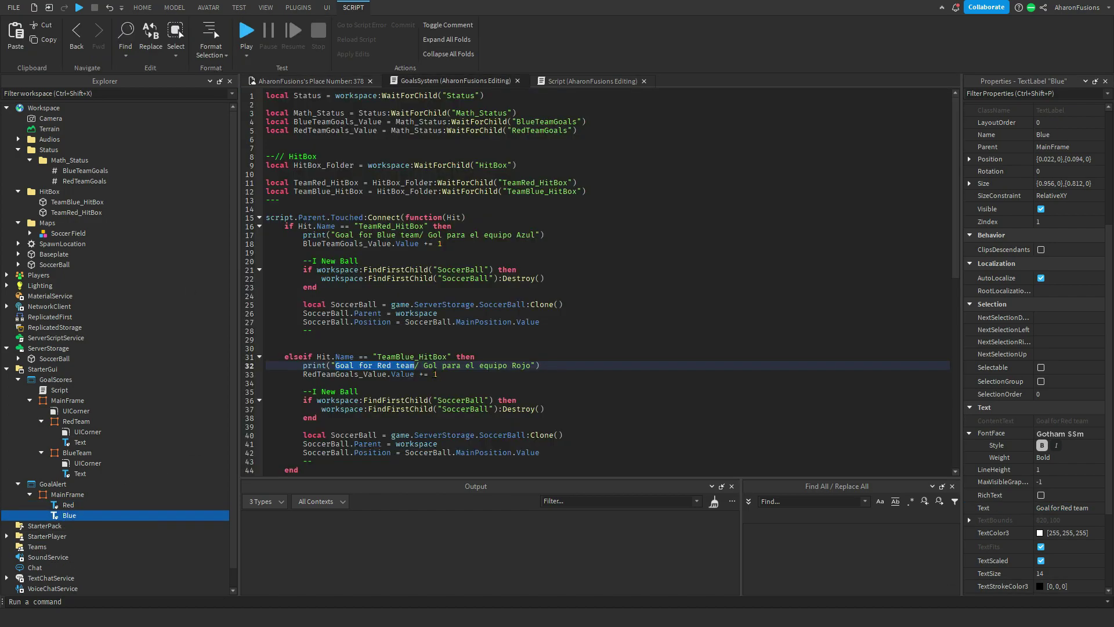
- Copy "Goal for Blue team" from the GoalsSystem script and paste it as the Blue label's text
{"action": "scroll", "coordinate": [600, 281], "scroll_direction": "down", "scroll_amount": 2}
{"action": "left_click_drag", "start_coordinate": [335, 189], "coordinate": [418, 188]}
{"action": "key", "text": "ctrl+c"}
{"action": "left_click", "coordinate": [308, 81]}
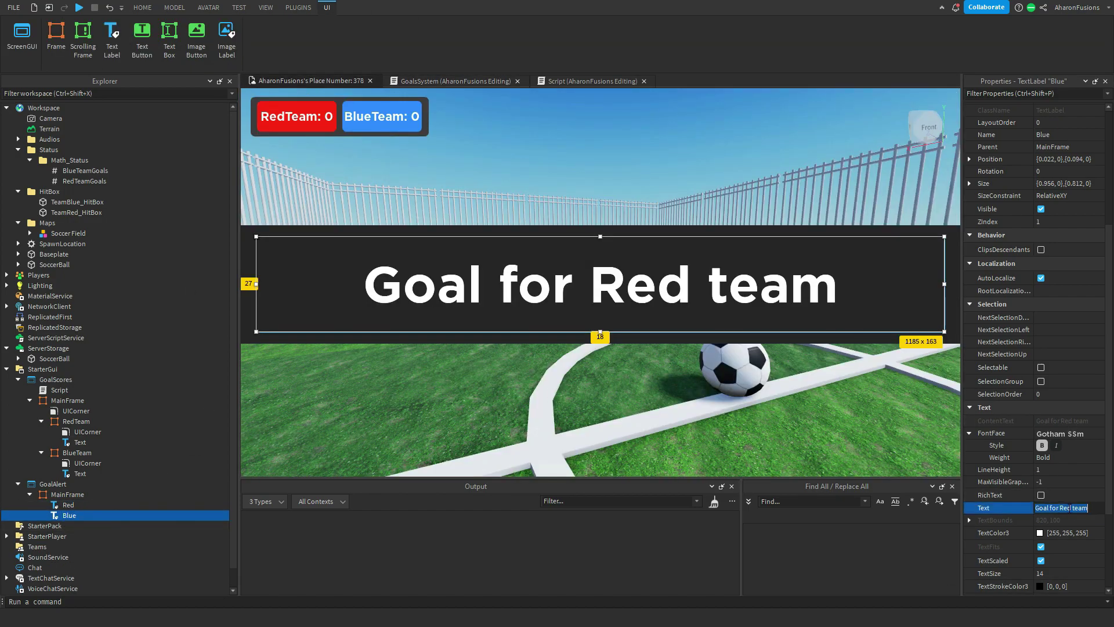
{"action": "key", "text": "ctrl+v"}
{"action": "key", "text": "Return"}
- Move the overlapping Red and Blue alert labels apart, with Red above Blue
{"action": "left_click", "coordinate": [68, 495]}
{"action": "left_click", "coordinate": [68, 504]}
{"action": "left_click_drag", "start_coordinate": [832, 259], "coordinate": [825, 304]}
{"action": "left_click_drag", "start_coordinate": [757, 270], "coordinate": [748, 255]}
- Set the Red alert label's TextColor3 to red [255, 0, 0]
{"action": "left_click", "coordinate": [1039, 182]}
{"action": "left_click", "coordinate": [700, 190]}
{"action": "scroll", "coordinate": [1066, 459], "scroll_direction": "down", "scroll_amount": 4}
{"action": "left_click", "coordinate": [1039, 537]}
{"action": "left_click_drag", "start_coordinate": [639, 191], "coordinate": [514, 348]}
{"action": "left_click", "coordinate": [311, 425]}
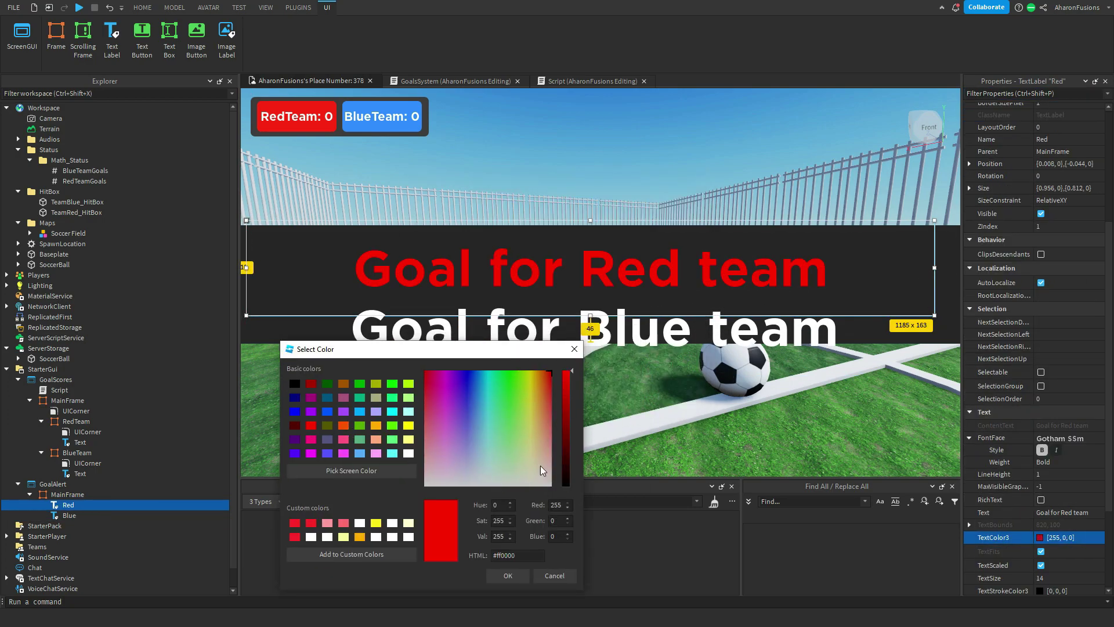
{"action": "left_click", "coordinate": [510, 576]}
- Rewrite the Red alert label's text in capitals as "GOAL FOR RED TEAM!!!!"
{"action": "double_click", "coordinate": [469, 265]}
{"action": "left_click_drag", "start_coordinate": [844, 268], "coordinate": [525, 268]}
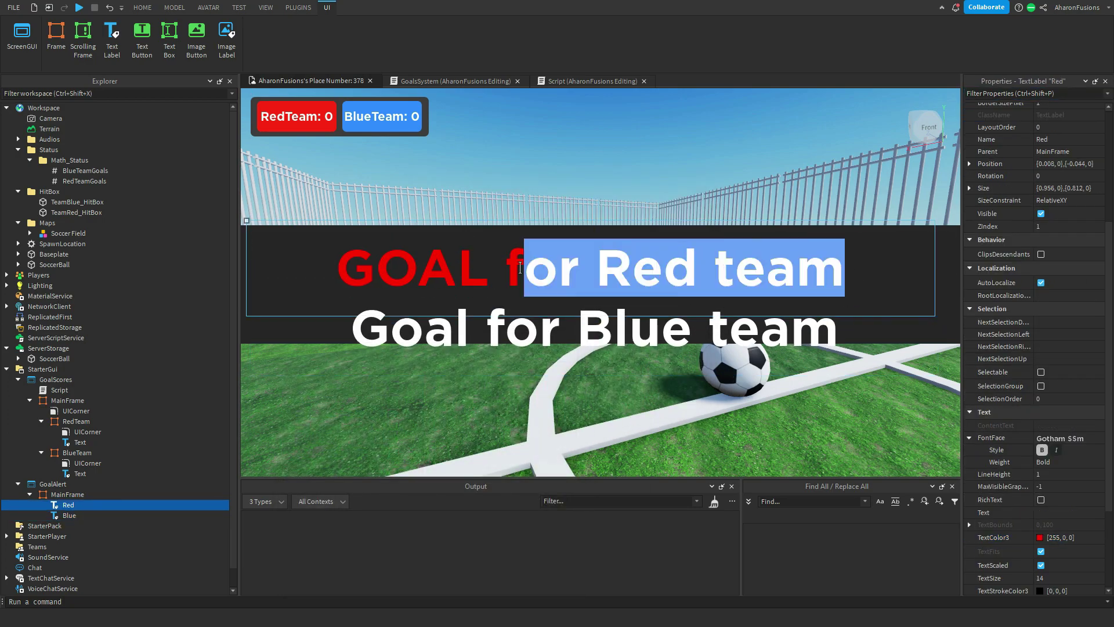
{"action": "type", "text": "OR RED TEAM!!!!"}
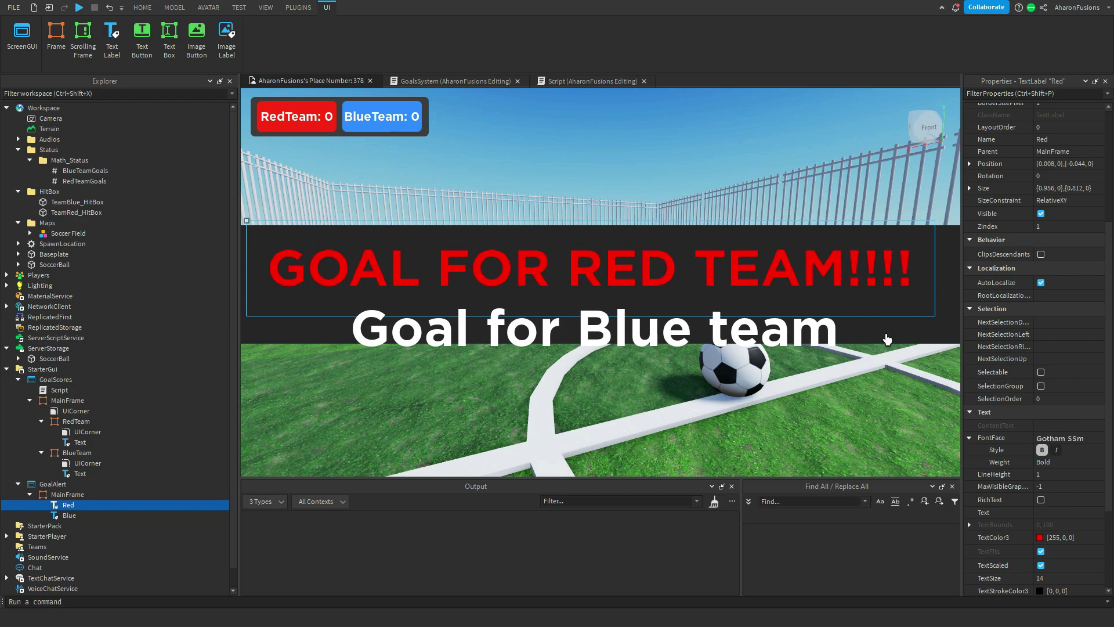
- Position the Red label inside the banner and stretch it to about {0.956, 0},{1.005, 0}, moving the Blue label further below
{"action": "left_click_drag", "start_coordinate": [811, 268], "coordinate": [836, 280]}
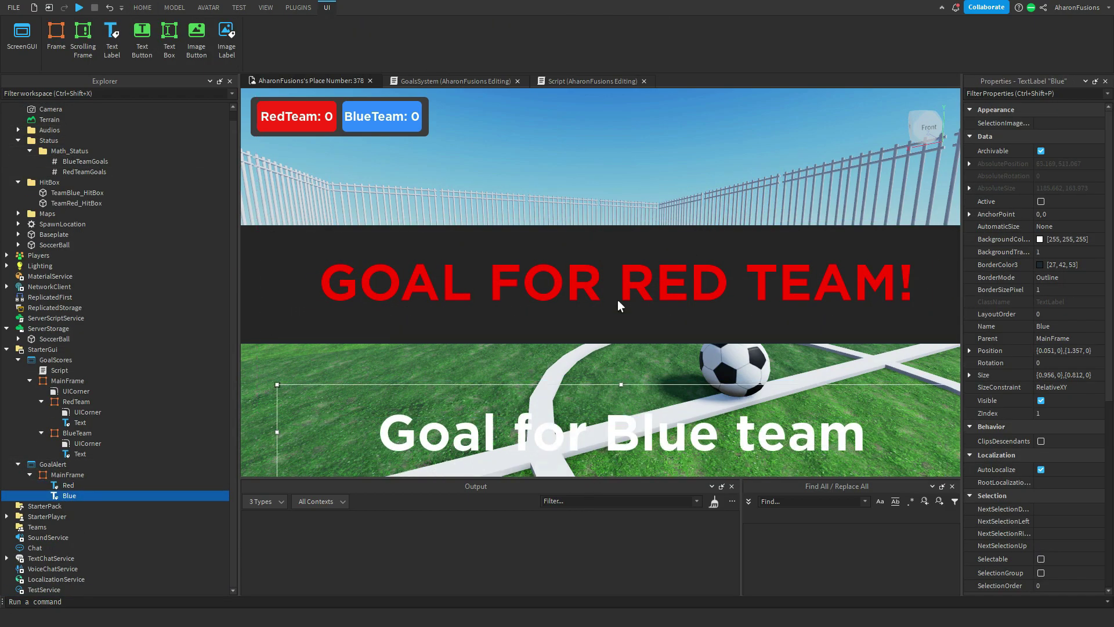
{"action": "mouse_move", "coordinate": [629, 286]}
{"action": "left_mouse_down"}
{"action": "mouse_move", "coordinate": [615, 293]}
{"action": "mouse_move", "coordinate": [615, 276]}
{"action": "left_mouse_up"}
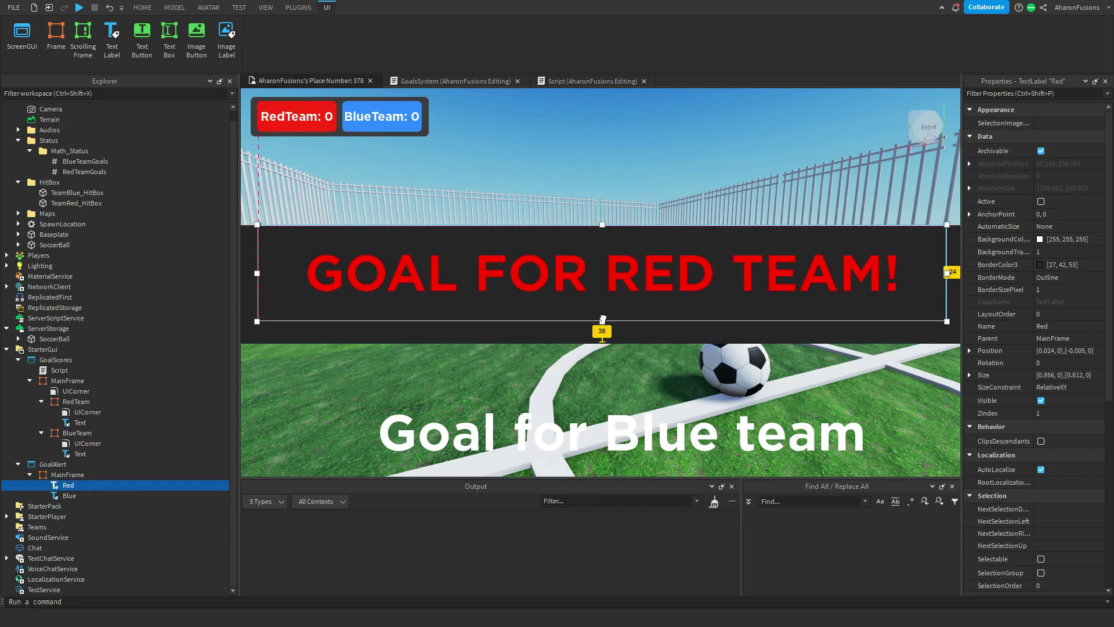
{"action": "left_click_drag", "start_coordinate": [601, 320], "coordinate": [601, 340]}
{"action": "left_click_drag", "start_coordinate": [812, 429], "coordinate": [832, 445]}
{"action": "left_click", "coordinate": [336, 304]}
- Try hiding GoalAlert's MainFrame by switching off its Visible property
{"action": "left_click", "coordinate": [68, 474]}
{"action": "left_click", "coordinate": [1033, 93]}
{"action": "type", "text": "V"}
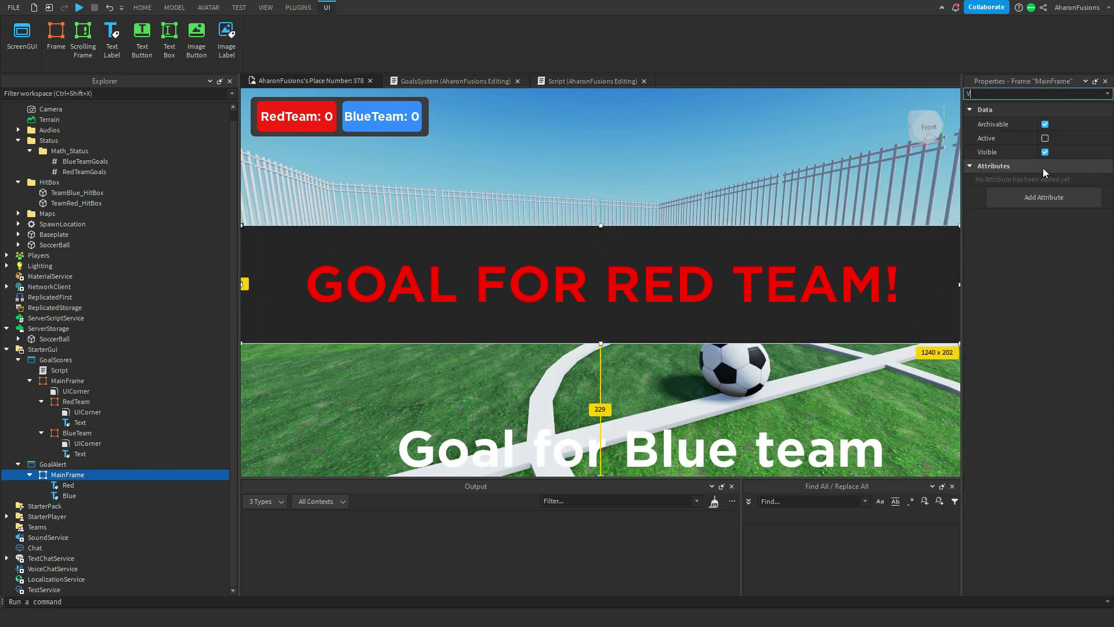
{"action": "left_click", "coordinate": [1044, 152]}
{"action": "left_click", "coordinate": [1044, 152]}
- Duplicate the Red alert label, place the copy just below it and change the copy's TextColor3 for the blue team
{"action": "left_click_drag", "start_coordinate": [687, 414], "coordinate": [687, 351]}
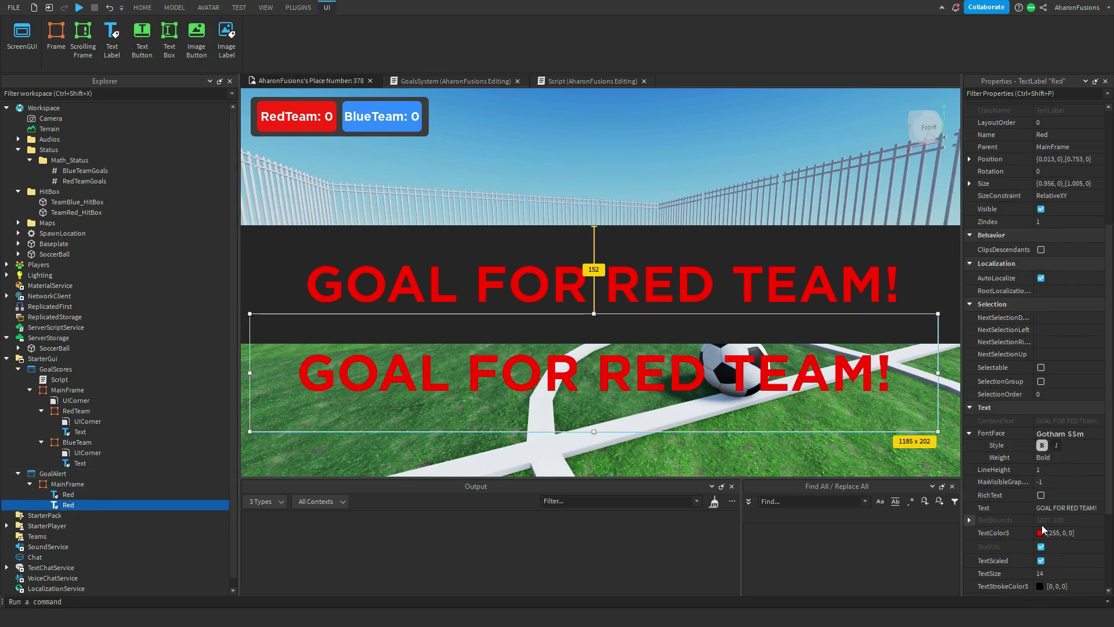
{"action": "left_click", "coordinate": [1040, 533]}
{"action": "left_click", "coordinate": [485, 293]}
{"action": "left_click_drag", "start_coordinate": [598, 227], "coordinate": [606, 215]}
- Replace RED with BLUE in the copied label's text and position the label inside the alert banner
{"action": "left_click", "coordinate": [633, 416]}
{"action": "double_click", "coordinate": [640, 424]}
{"action": "double_click", "coordinate": [640, 425]}
{"action": "key", "text": "BackSpace"}
{"action": "type", "text": "BLUE"}
{"action": "left_click_drag", "start_coordinate": [669, 410], "coordinate": [691, 324]}
- Hide the goal alert labels and their banner frame by switching off the Visible property
{"action": "left_click", "coordinate": [1018, 93]}
{"action": "type", "text": "v"}
{"action": "left_click", "coordinate": [1046, 153]}
{"action": "left_click", "coordinate": [69, 494]}
{"action": "key", "text": "BackSpace"}
{"action": "left_click", "coordinate": [1020, 94]}
{"action": "type", "text": "v"}
{"action": "left_click", "coordinate": [1044, 152]}
{"action": "left_click", "coordinate": [1045, 152]}
{"action": "left_click", "coordinate": [239, 7]}
{"action": "left_click", "coordinate": [228, 36]}
{"action": "left_click", "coordinate": [228, 36]}
{"action": "left_click", "coordinate": [1045, 152]}
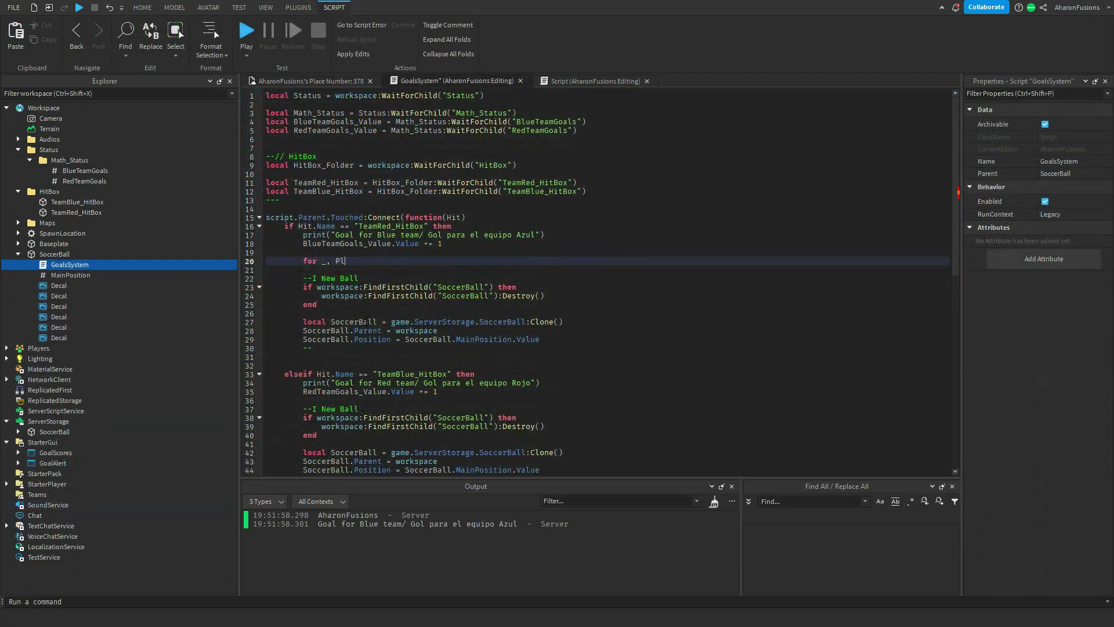
- In GoalsSystem's TeamRed_HitBox branch, add a for loop over game.Players:GetChildren() that prints each Player
{"action": "type", "text": "n pairs(game.Players:GetChildren()) do"}
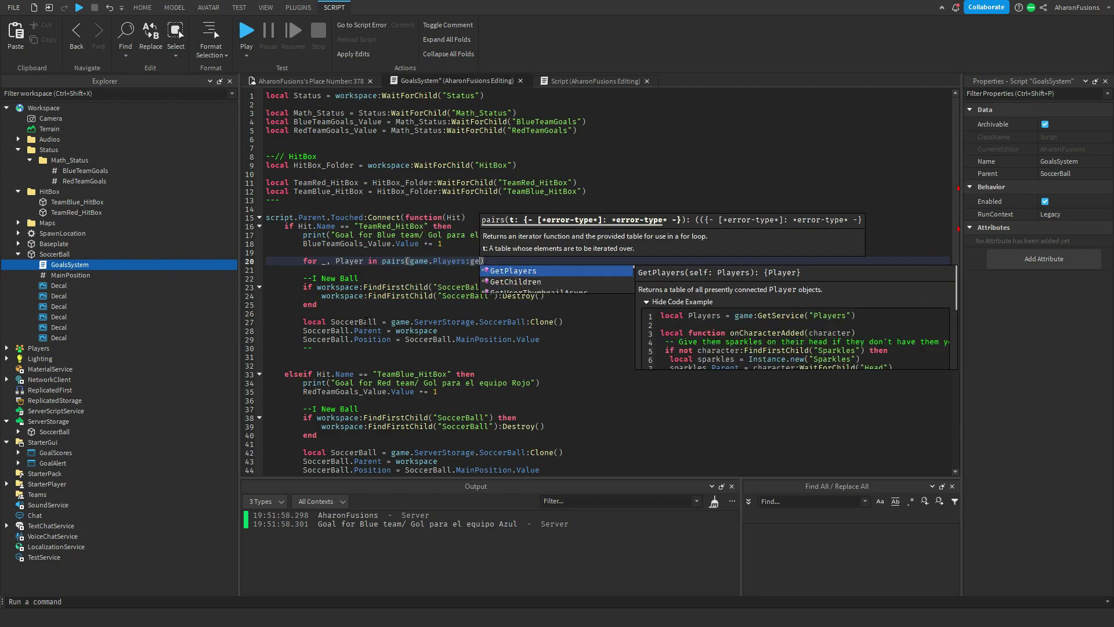
{"action": "key", "text": "Return"}
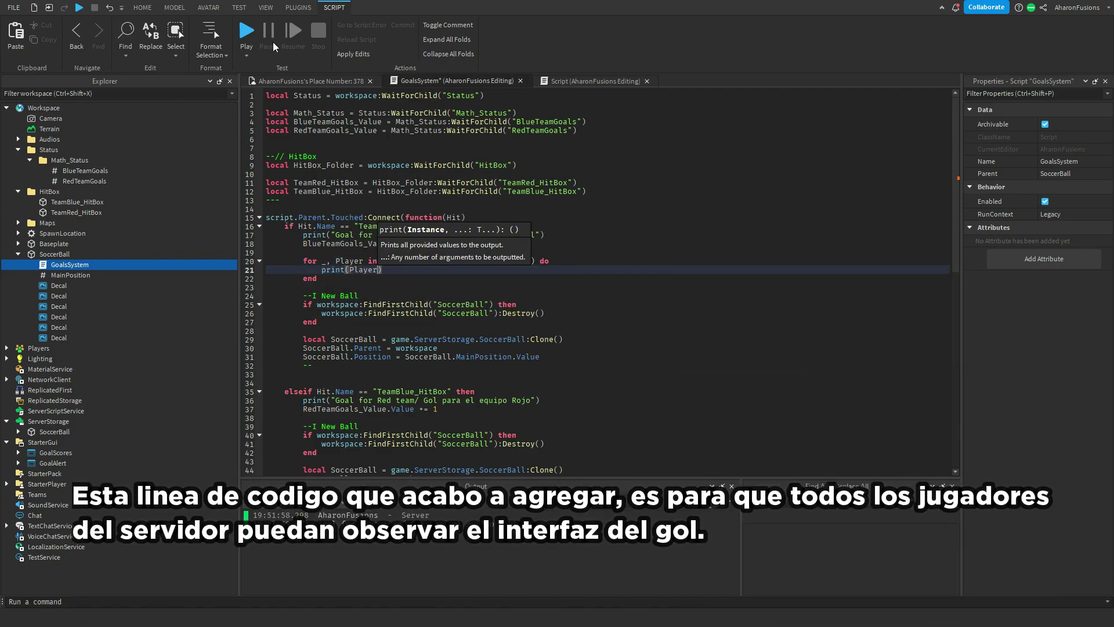
- Playtest the game and push the ball into the red team's goal to check the player loop
{"action": "left_click", "coordinate": [246, 30]}
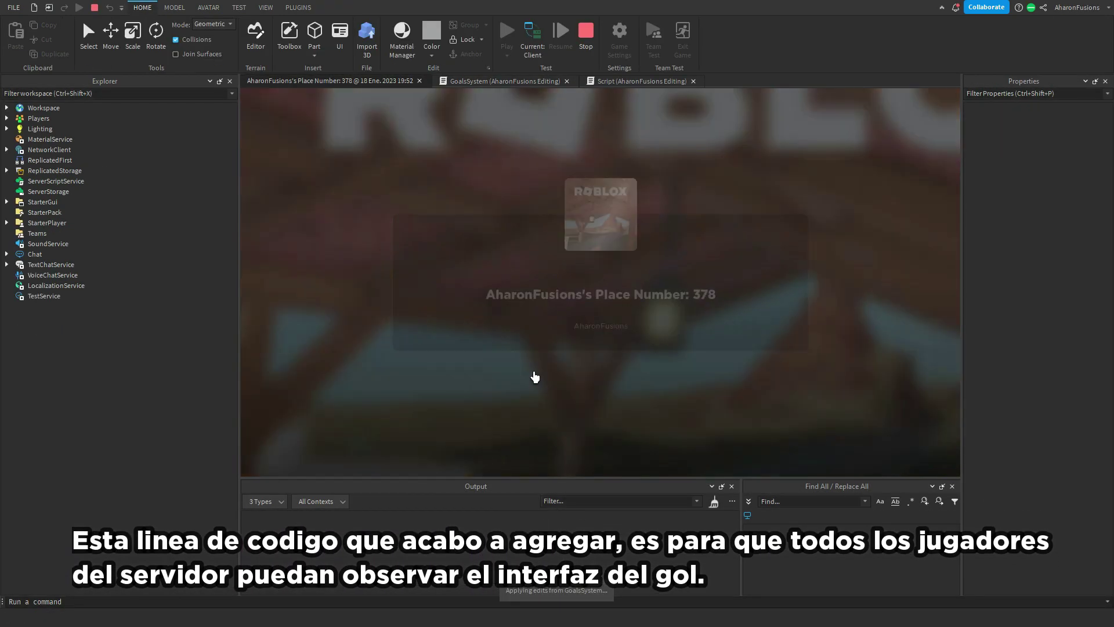
{"action": "key", "text": "w"}
{"action": "right_click_drag", "start_coordinate": [600, 282], "coordinate": [704, 392]}
{"action": "key", "text": "s"}
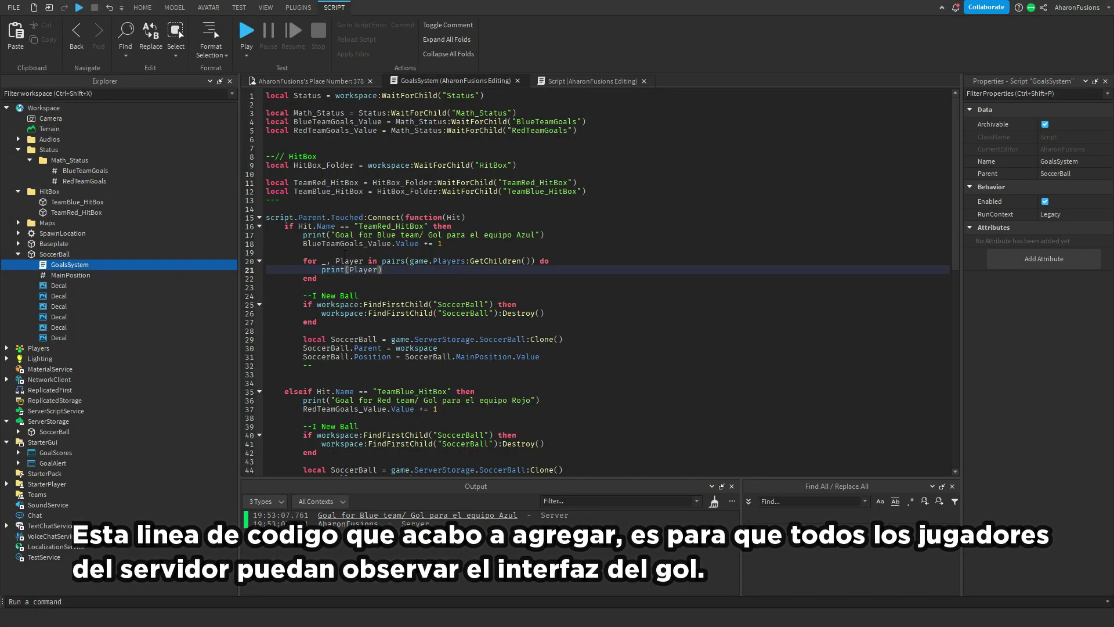
- Replace the loop's print call with Player.PlayerGui.GoalAlert.MainFrame.Visible = true
{"action": "key", "text": "shift+Home"}
{"action": "type", "text": "Player.PlayerGui"}
{"action": "left_click", "coordinate": [53, 463]}
{"action": "double_click", "coordinate": [376, 270]}
{"action": "left_click", "coordinate": [397, 270]}
{"action": "type", "text": ".GoalAlert.-"}
{"action": "left_click", "coordinate": [18, 463]}
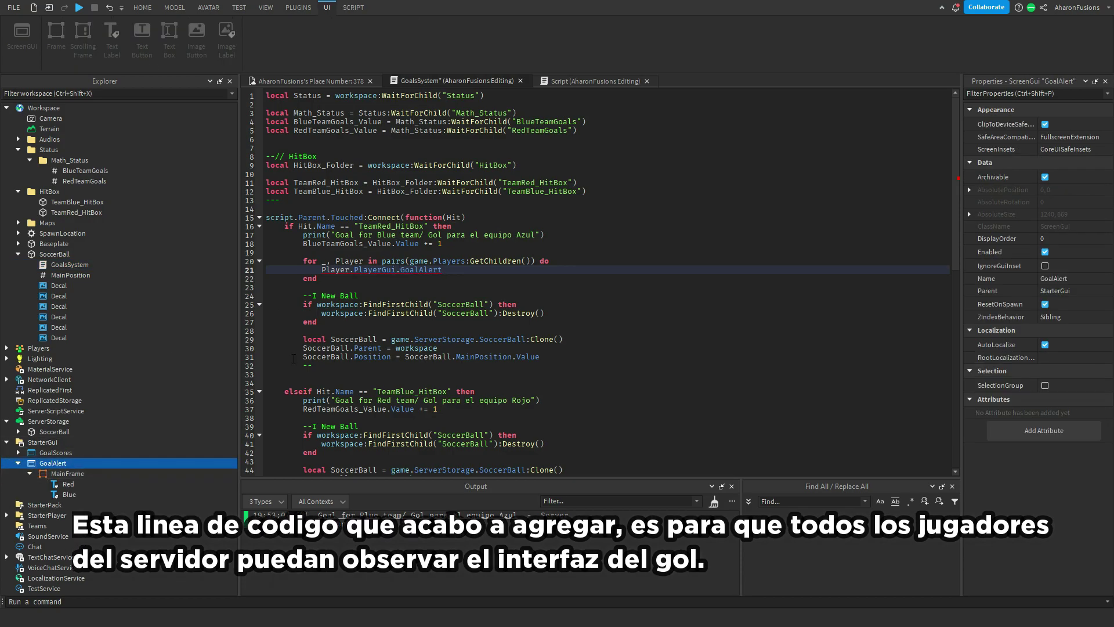
{"action": "type", "text": "MainFrame.Visible ="}
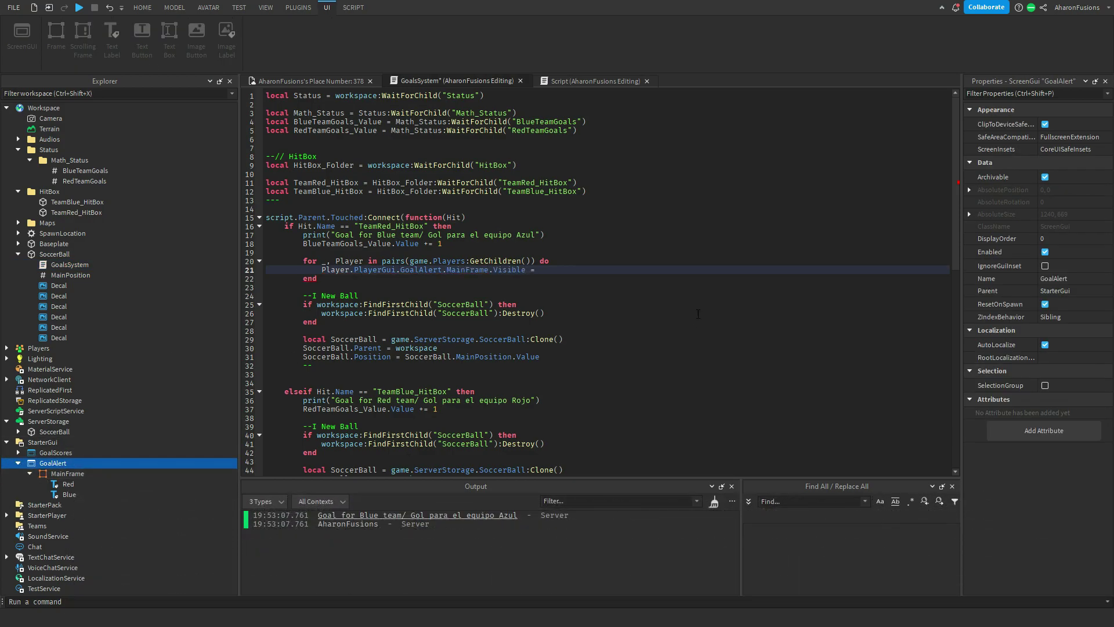
{"action": "type", "text": " true"}
- Duplicate the visibility line in the loop and change the copy to Player.PlayerGui.GoalAlert.MainFrame.Blue.Visible = true
{"action": "triple_click", "coordinate": [531, 269]}
{"action": "key", "text": "ctrl+c"}
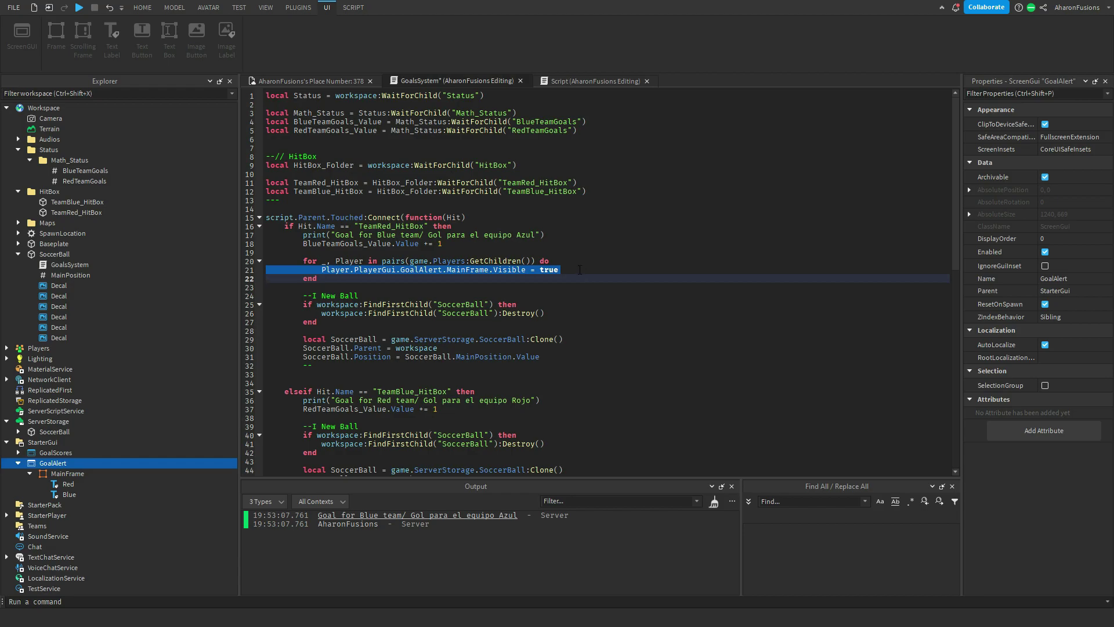
{"action": "left_click", "coordinate": [579, 269]}
{"action": "key", "text": "Return"}
{"action": "key", "text": "ctrl+v"}
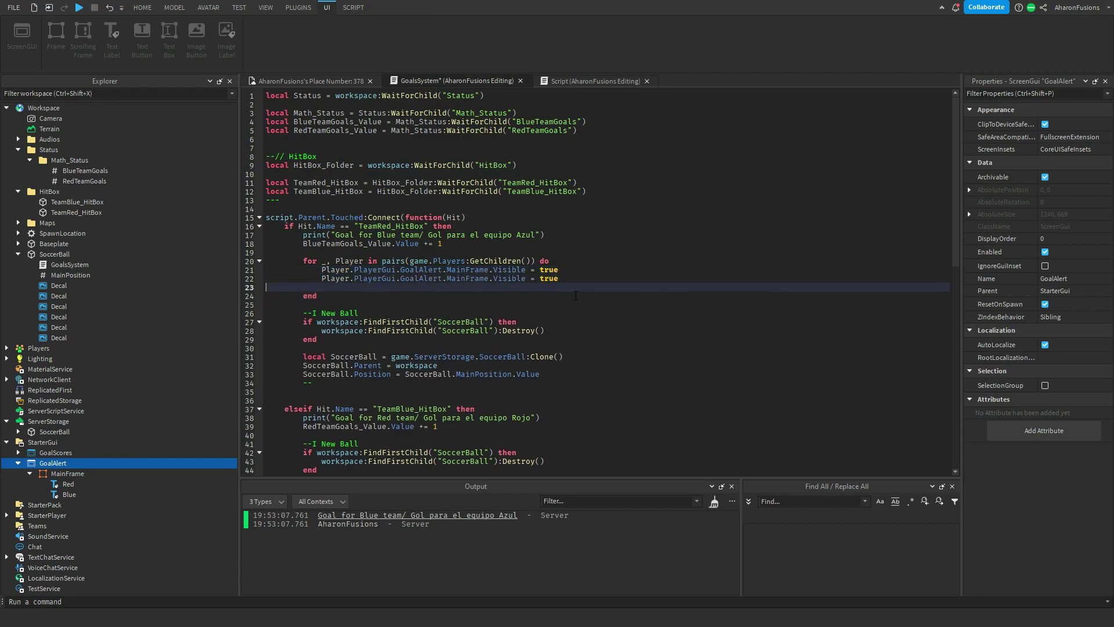
{"action": "left_click", "coordinate": [489, 279]}
{"action": "type", "text": "."}
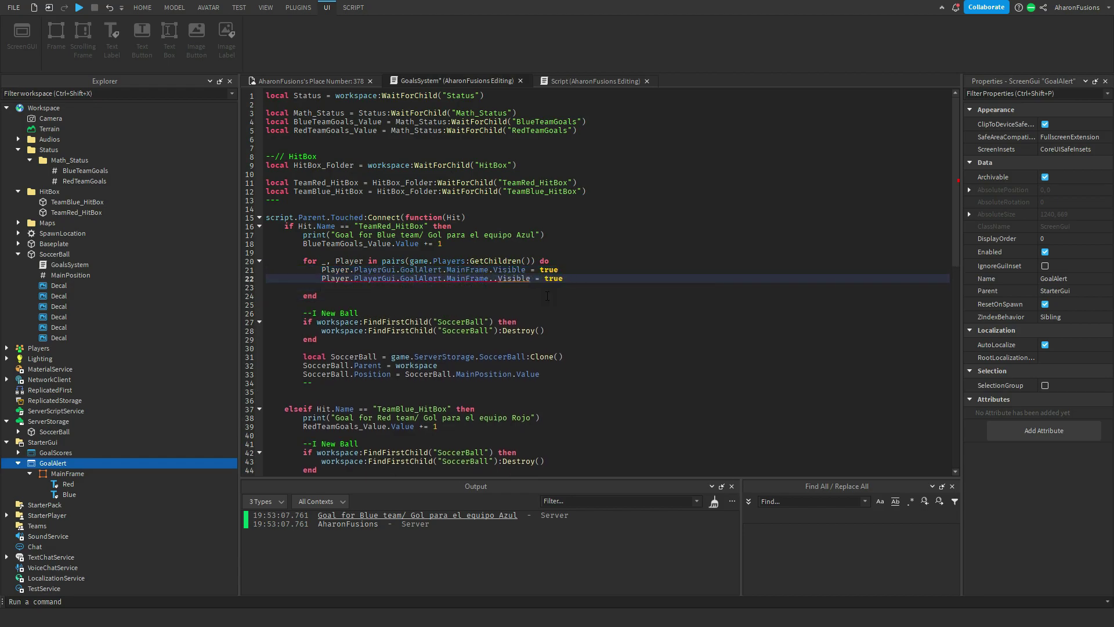
- Add task.wait(3) after the two visibility lines inside the player loop
{"action": "type", "text": "wait("}
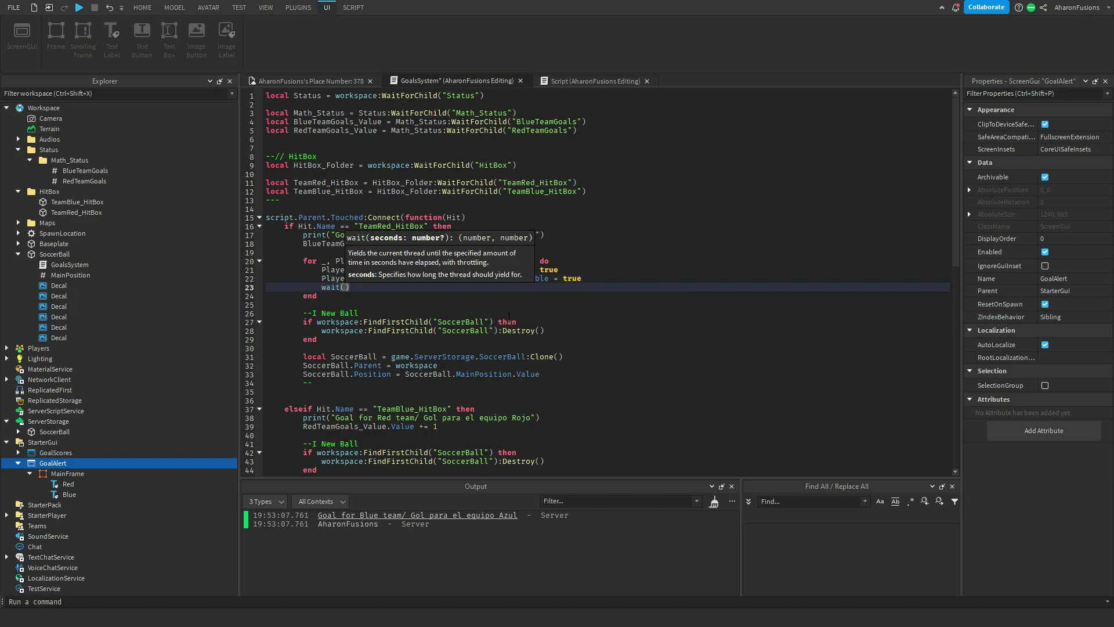
{"action": "type", "text": "3"}
{"action": "left_click", "coordinate": [565, 306]}
{"action": "left_click", "coordinate": [441, 288]}
{"action": "key", "text": "Return"}
{"action": "double_click", "coordinate": [331, 287]}
{"action": "type", "text": "task-"}
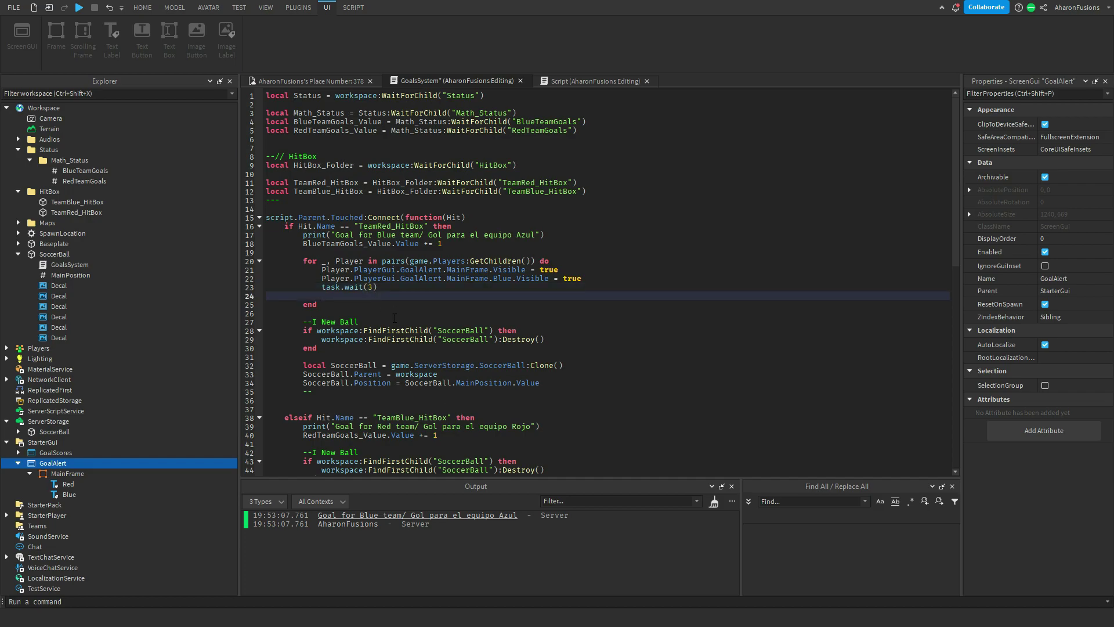
- Copy both visibility lines below the wait and set MainFrame.Visible and MainFrame.Blue.Visible to false there
{"action": "left_click_drag", "start_coordinate": [321, 270], "coordinate": [583, 280]}
{"action": "key", "text": "ctrl+c"}
{"action": "left_click", "coordinate": [551, 296]}
{"action": "key", "text": "ctrl+v"}
{"action": "left_click", "coordinate": [550, 296]}
- Copy the whole player loop into the TeamBlue_HitBox branch, below the RedTeamGoals_Value increment
{"action": "left_click_drag", "start_coordinate": [336, 314], "coordinate": [325, 253]}
{"action": "key", "text": "ctrl+c"}
{"action": "scroll", "coordinate": [464, 325], "scroll_direction": "down", "scroll_amount": 3}
{"action": "left_click", "coordinate": [464, 354]}
{"action": "key", "text": "Return"}
{"action": "key", "text": "Return"}
{"action": "key", "text": "ctrl+v"}
- In the TeamBlue_HitBox branch's loop, change MainFrame.Blue to MainFrame.Red in both label visibility lines
{"action": "double_click", "coordinate": [548, 389]}
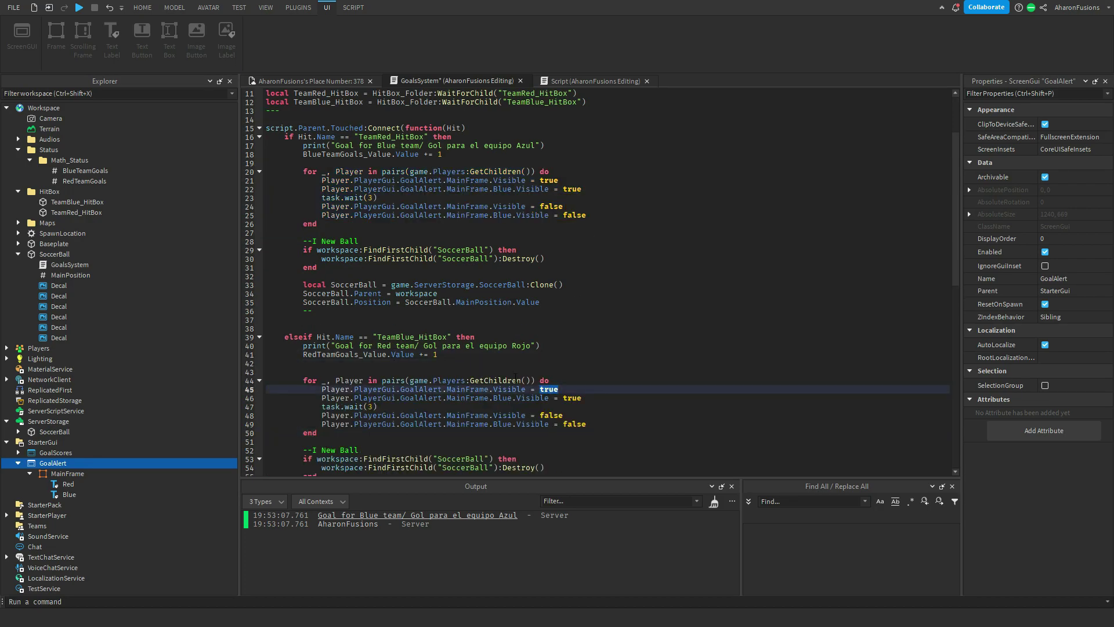
{"action": "key", "text": "ctrl+z"}
{"action": "double_click", "coordinate": [501, 398]}
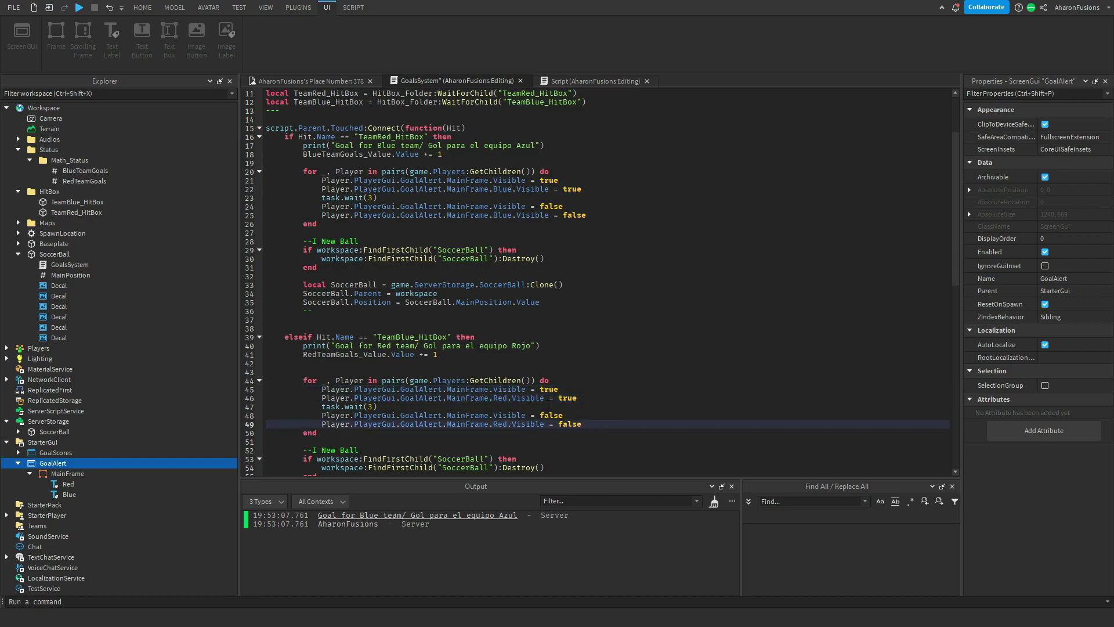
{"action": "left_click", "coordinate": [545, 407]}
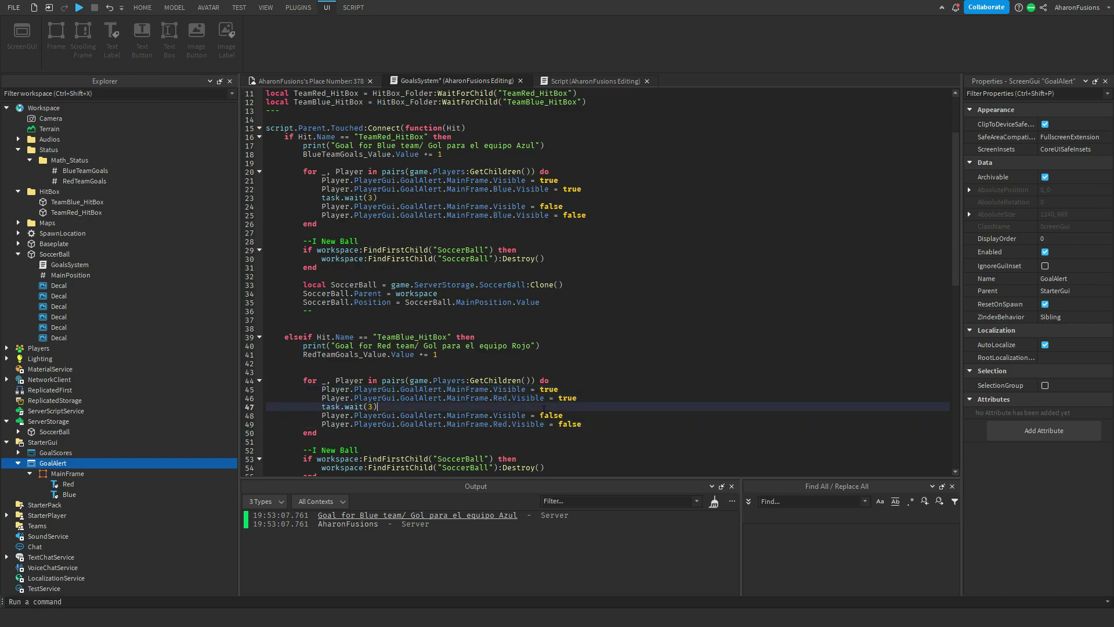
{"action": "left_click", "coordinate": [504, 365]}
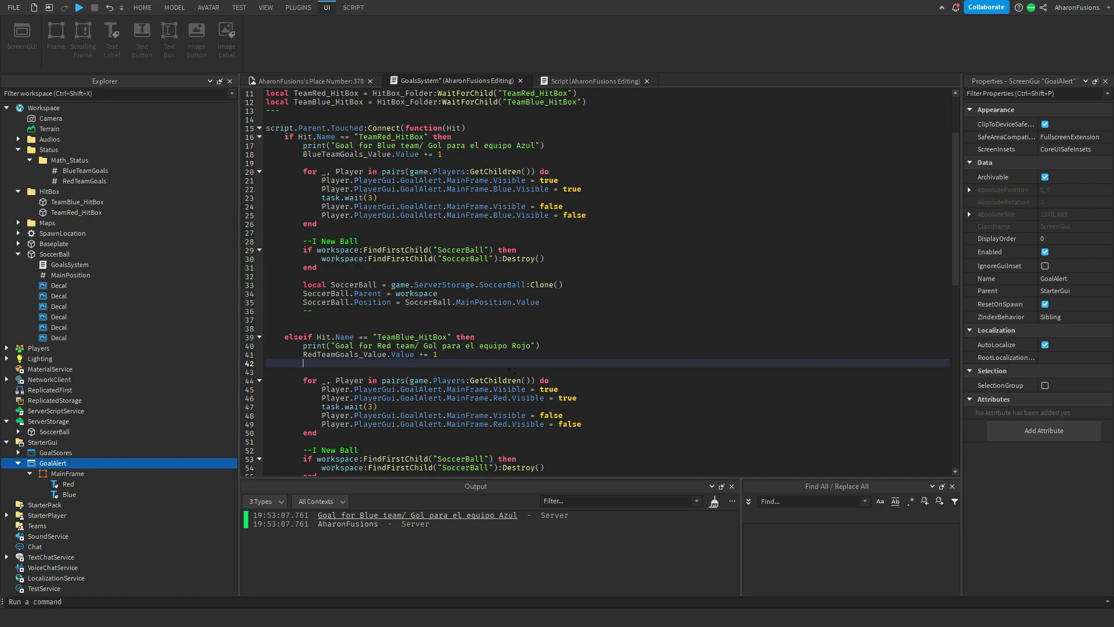
- Move the Gool sound out of the Audios folder directly into Workspace and remove the folder
{"action": "left_click", "coordinate": [18, 140]}
{"action": "left_click", "coordinate": [55, 150]}
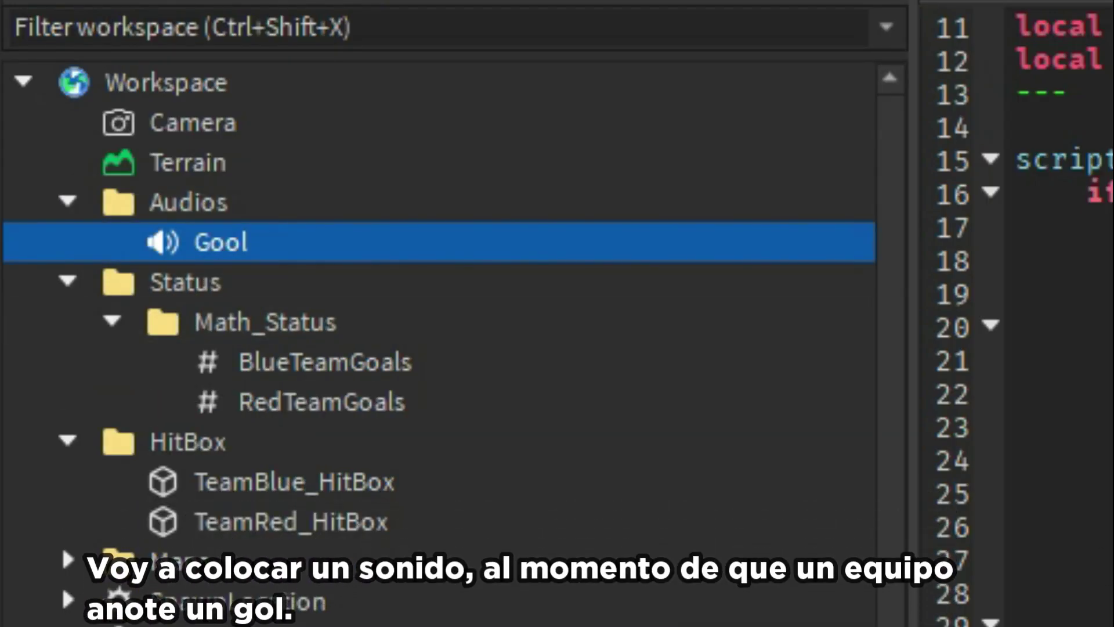
{"action": "left_click_drag", "start_coordinate": [203, 244], "coordinate": [327, 113]}
{"action": "left_click_drag", "start_coordinate": [84, 116], "coordinate": [85, 115]}
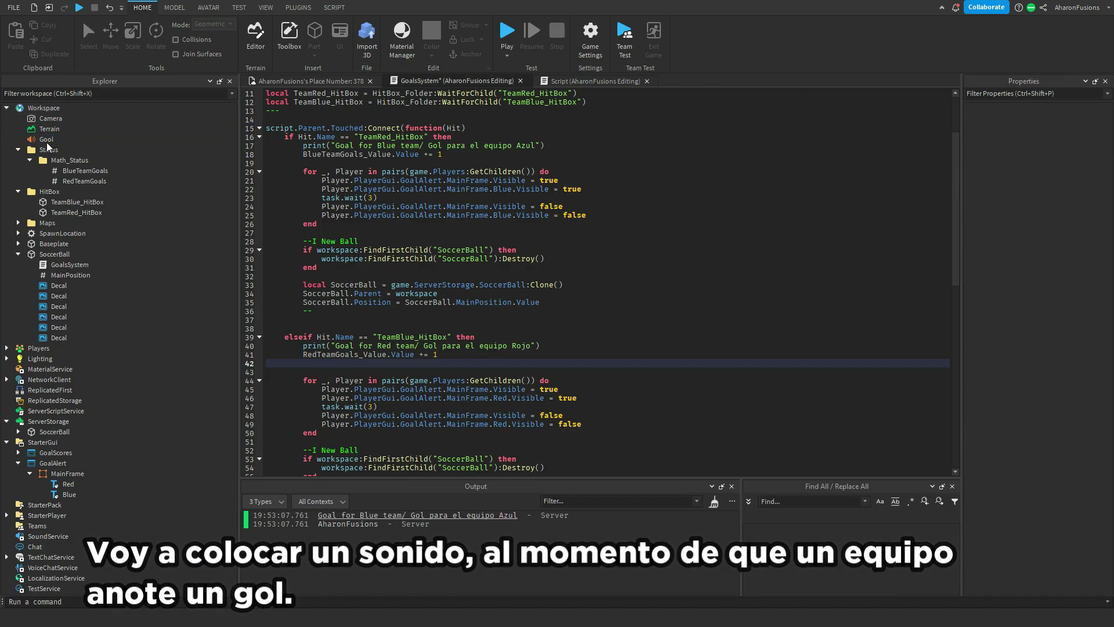
- Add workspace.Gool:Play() as the first line inside the TeamRed_HitBox branch's player loop
{"action": "left_click", "coordinate": [605, 173]}
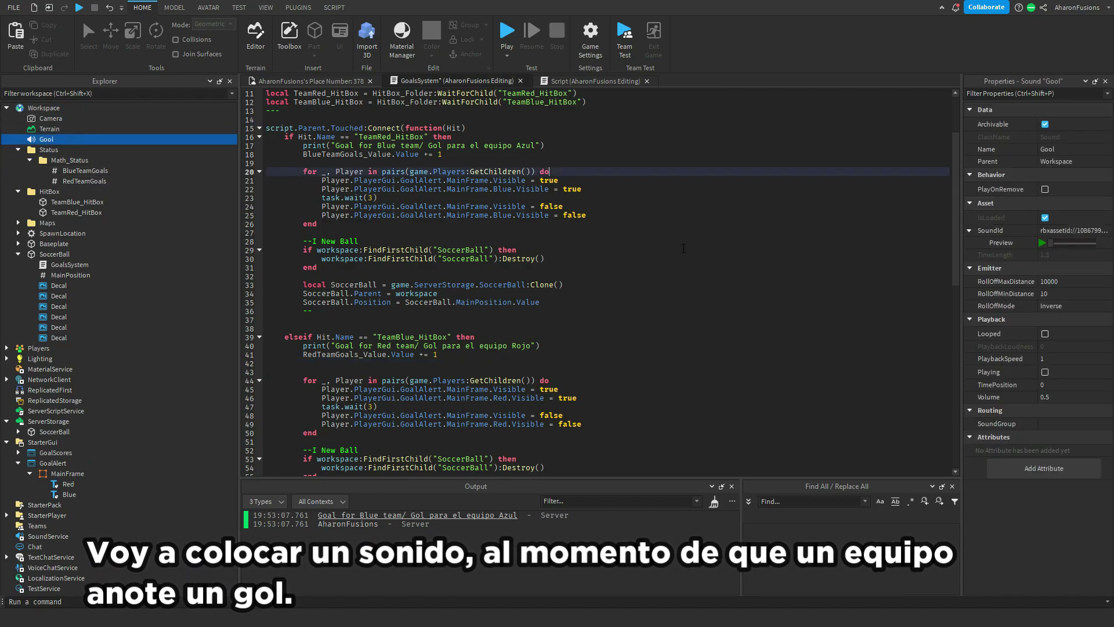
{"action": "key", "text": "Return"}
{"action": "type", "text": "workspace.Gool:Play()"}
{"action": "key", "text": "shift+Home"}
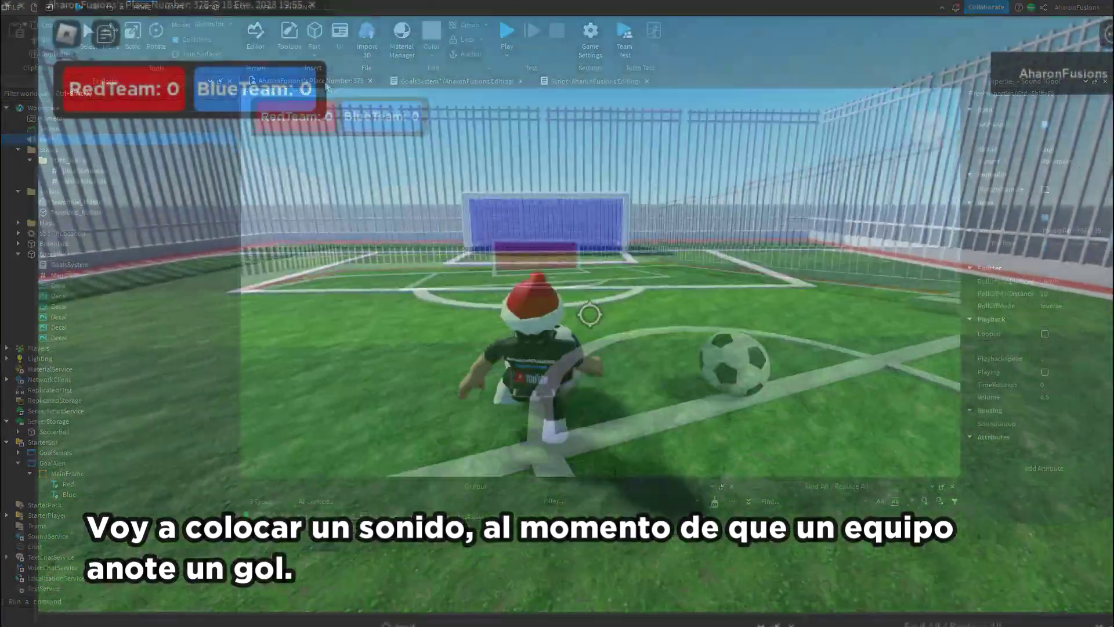
- Playtest the game by pushing the ball into the blue team's goal to check the goal sound
{"action": "key", "text": "w"}
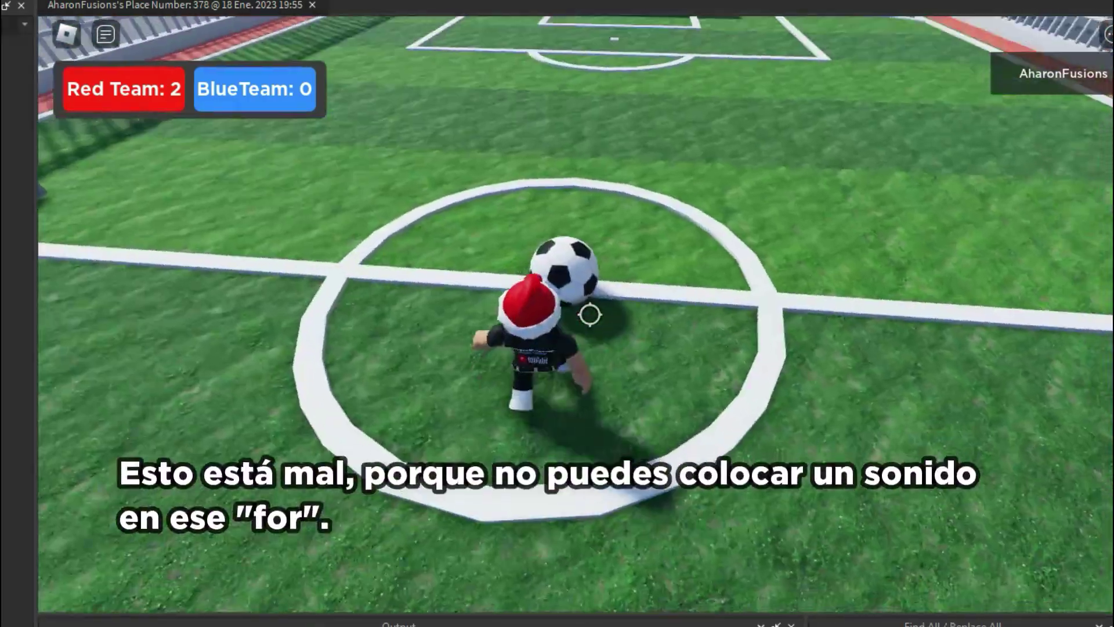
{"action": "key", "text": "w"}
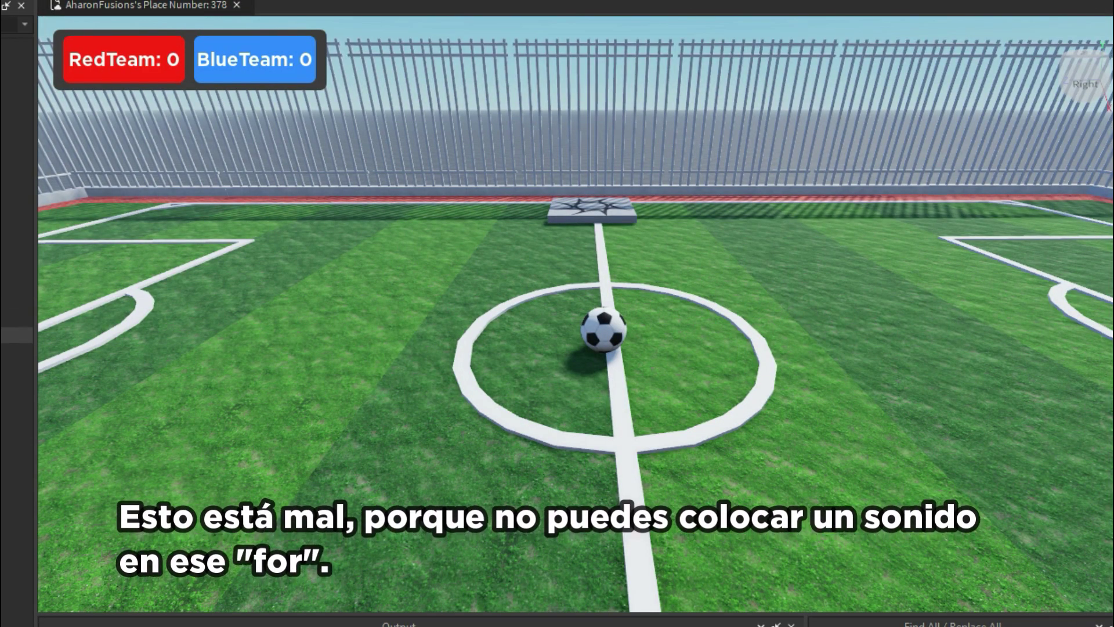
- In the Workspace ball's GoalsSystem script, place workspace.Gool:Play() before the player loop in both hitbox branches
{"action": "double_click", "coordinate": [12, 351]}
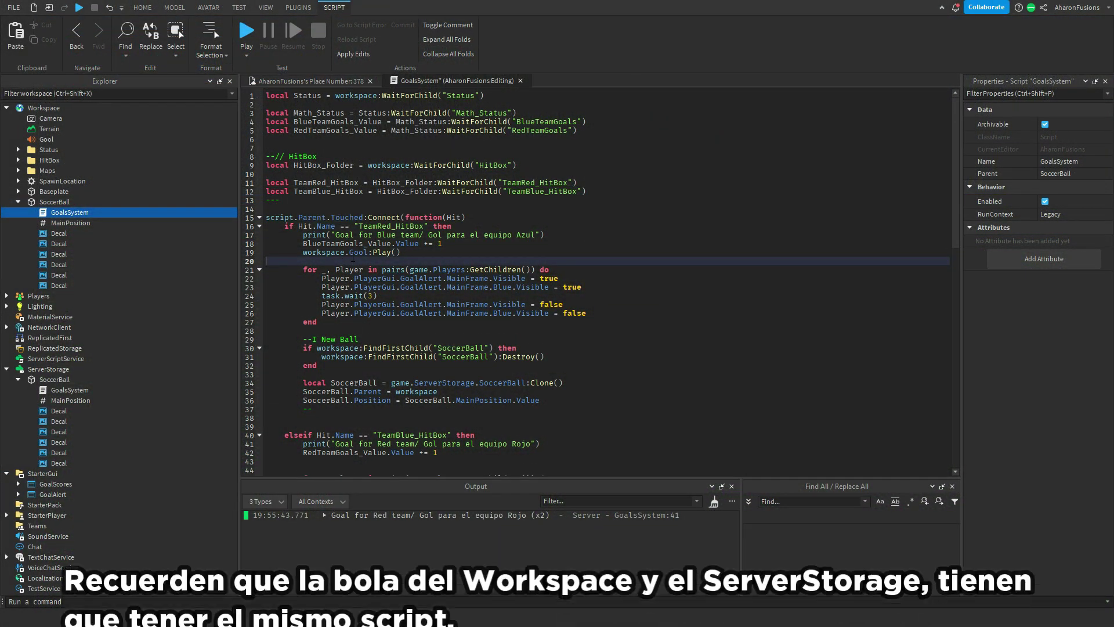
{"action": "triple_click", "coordinate": [353, 258]}
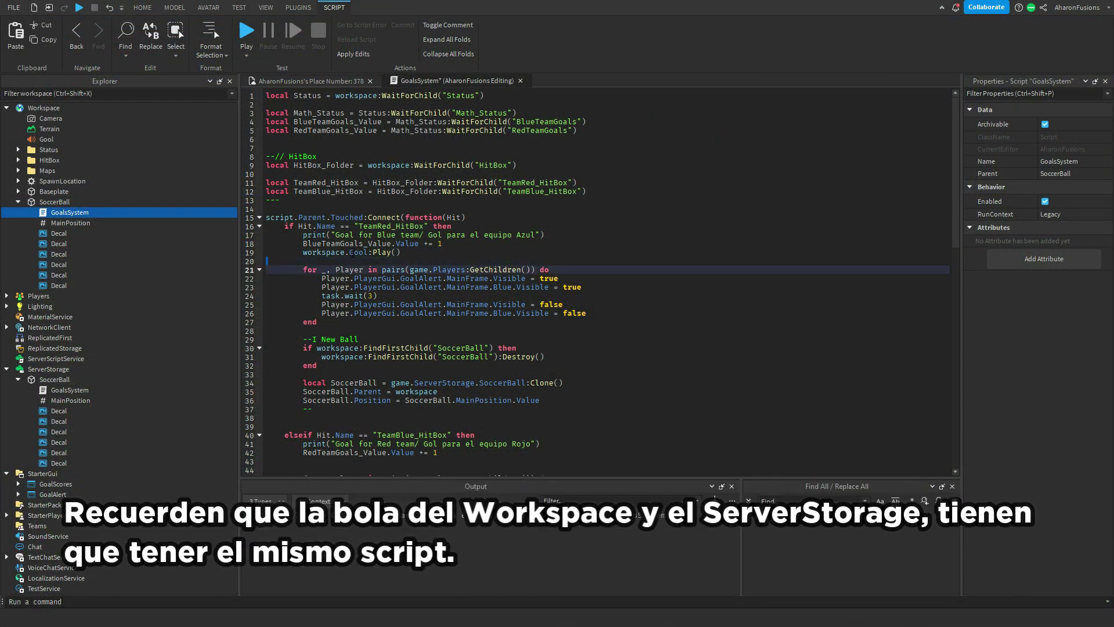
{"action": "scroll", "coordinate": [336, 413], "scroll_direction": "down", "scroll_amount": 3}
{"action": "triple_click", "coordinate": [360, 398]}
{"action": "key", "text": "ctrl+x"}
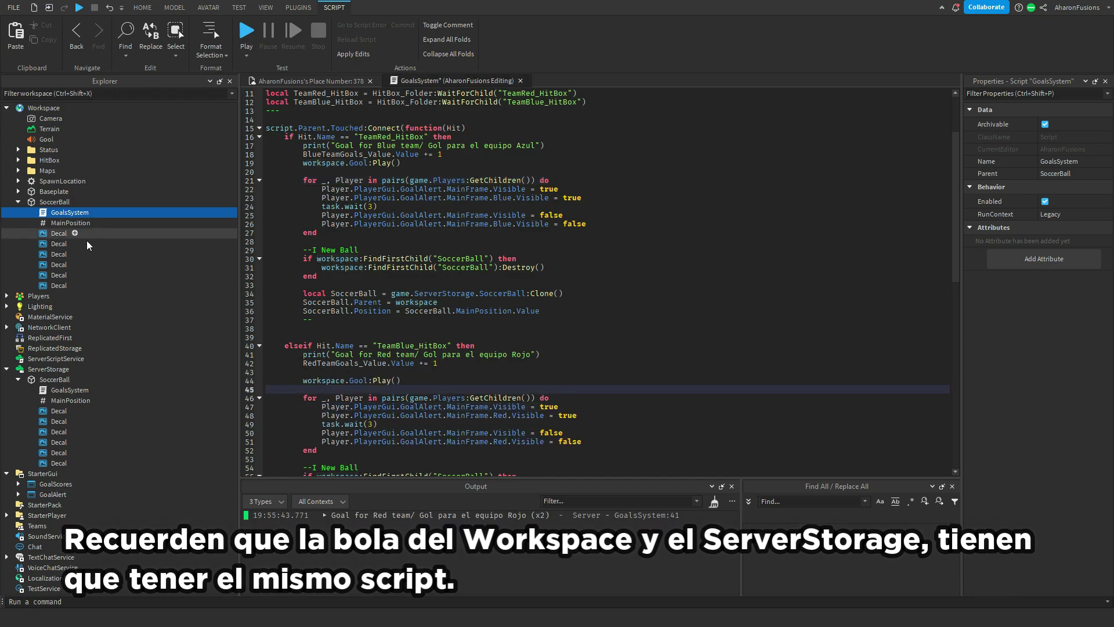
- Give the SoccerBall in ServerStorage the same updated GoalsSystem script and playtest the finished game
{"action": "left_click_drag", "start_coordinate": [70, 390], "coordinate": [56, 203]}
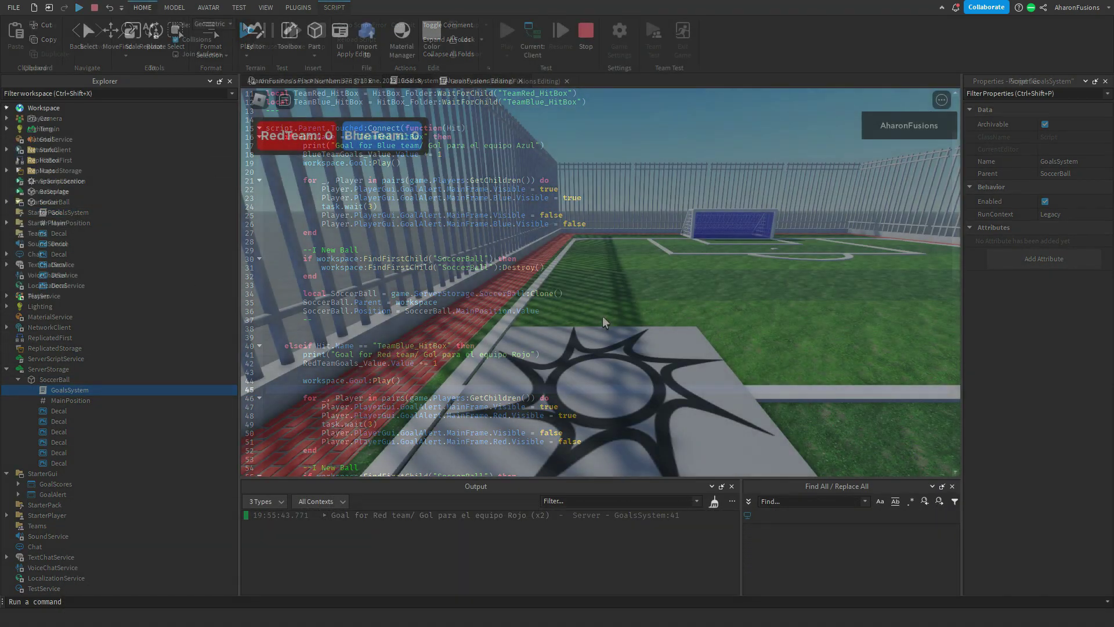
{"action": "key", "text": "w"}
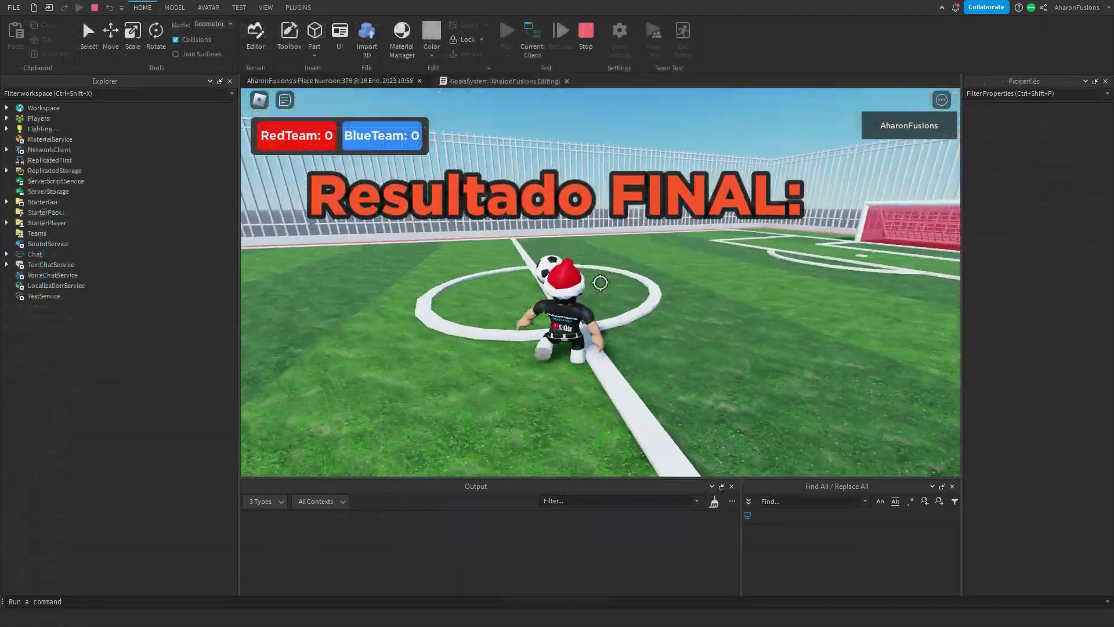